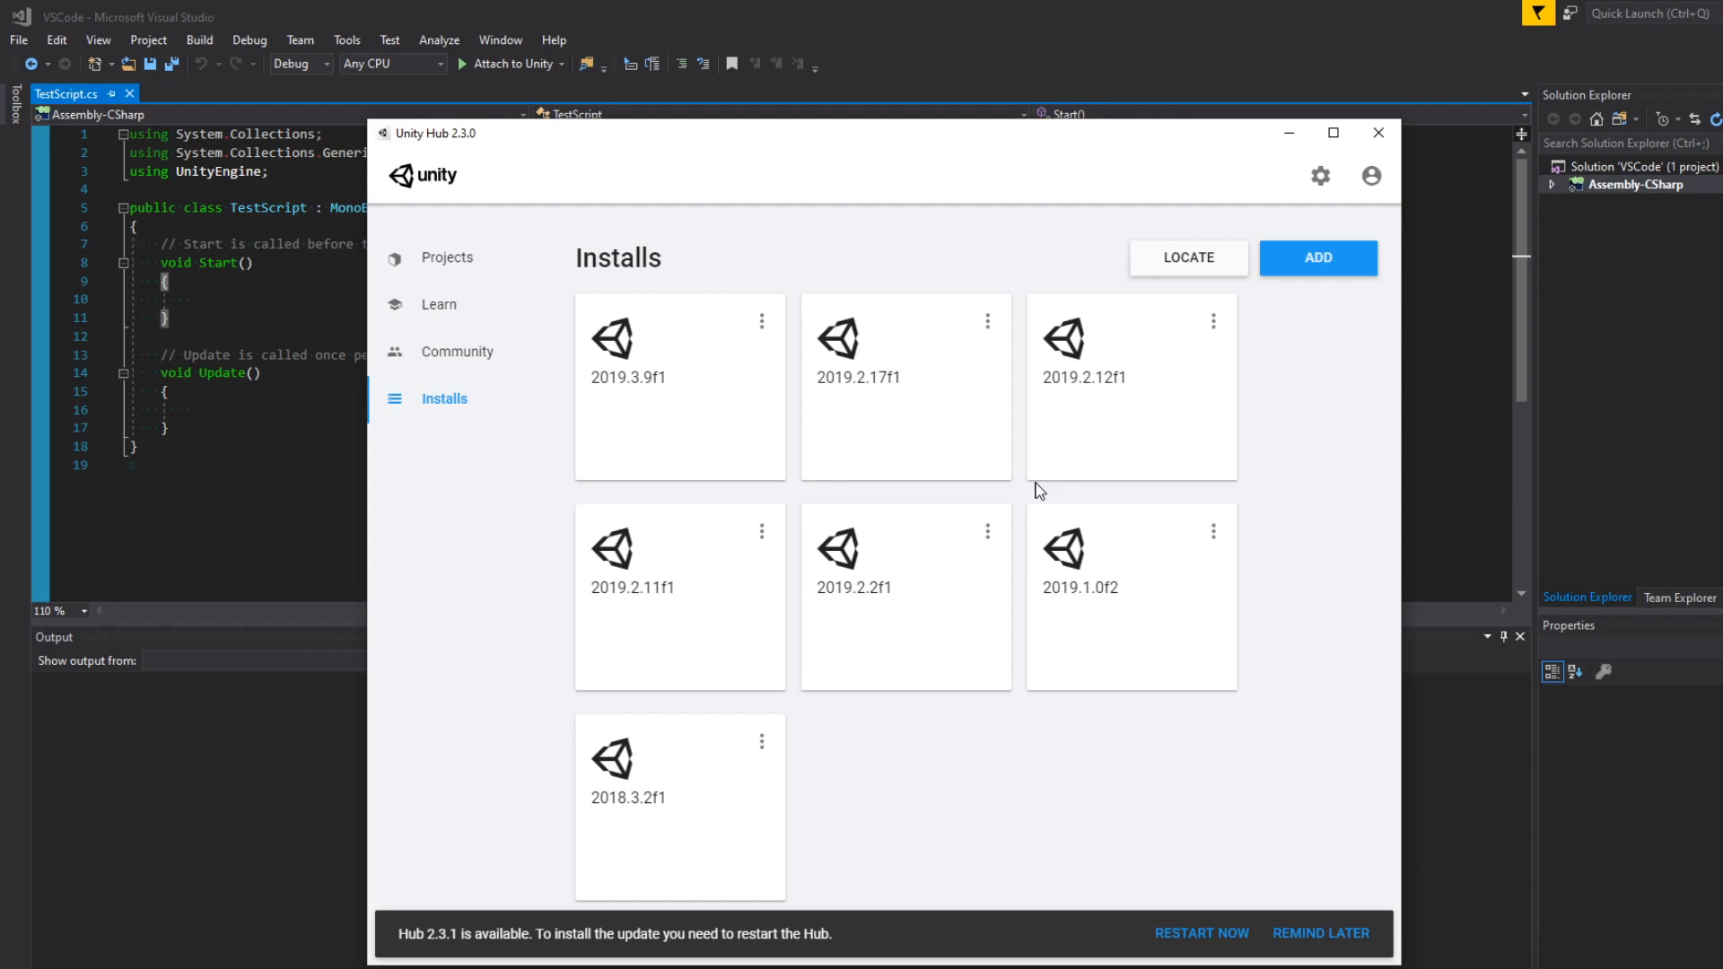
pyautogui.click(349, 298)
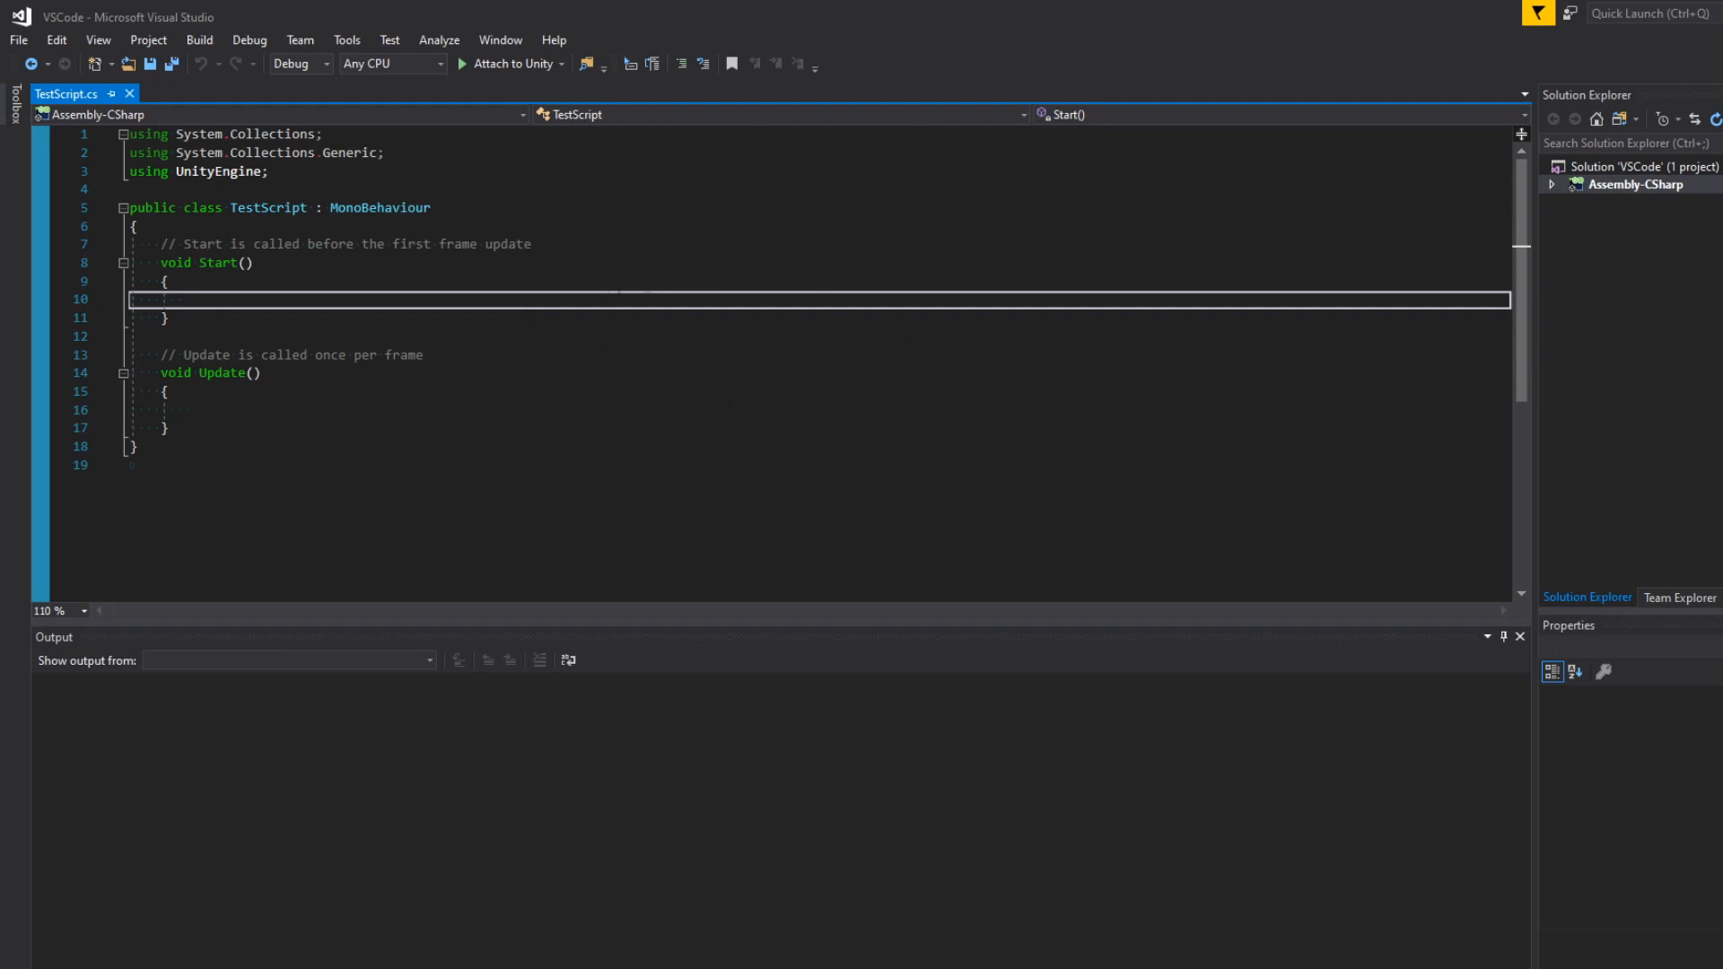
pyautogui.click(1554, 185)
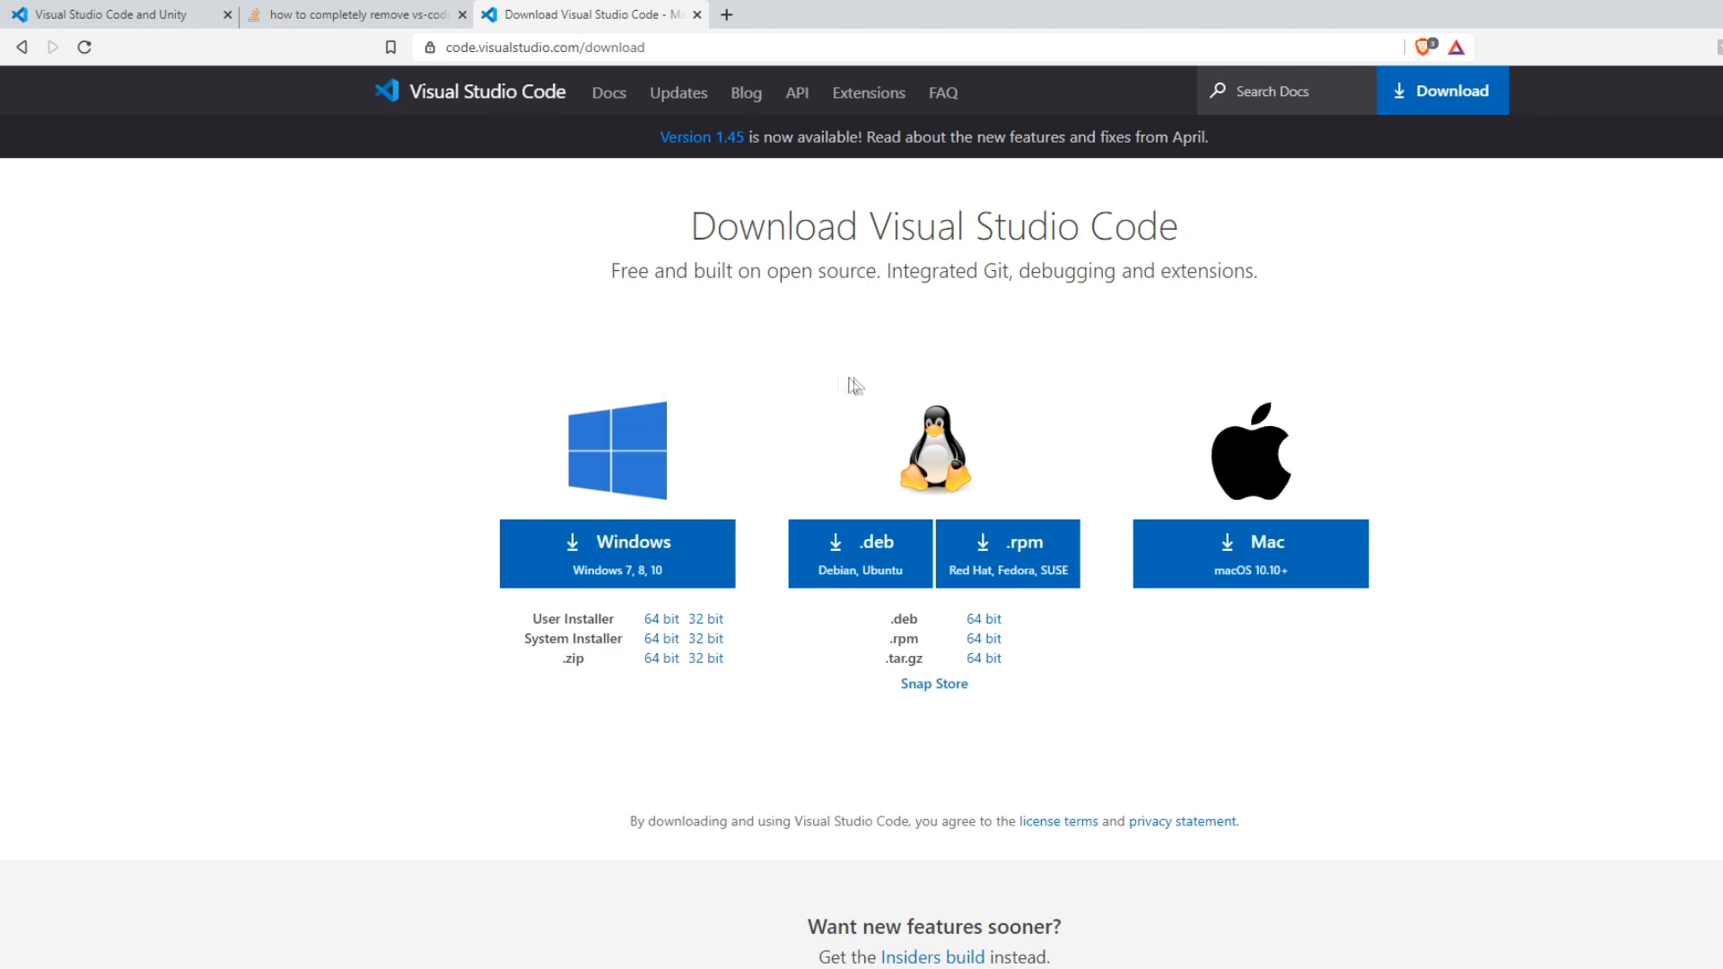
pyautogui.moveTo(709, 231); pyautogui.dragTo(1250, 250)
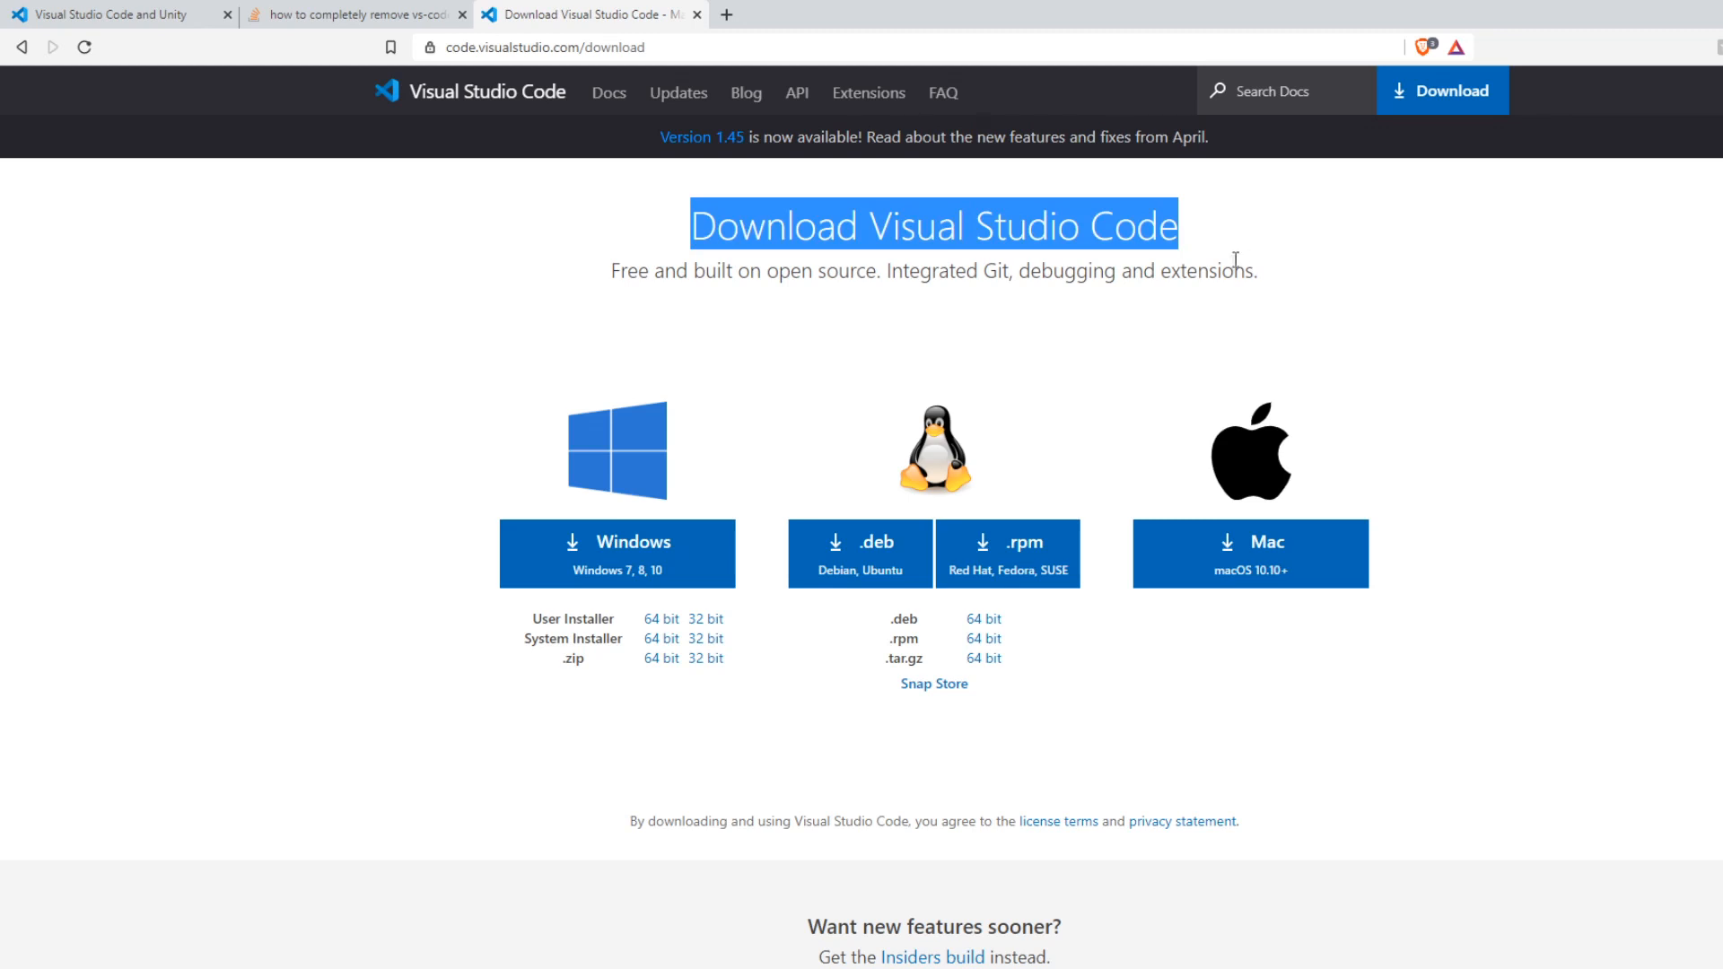
pyautogui.moveTo(1260, 271); pyautogui.dragTo(888, 273)
pyautogui.click(1020, 323)
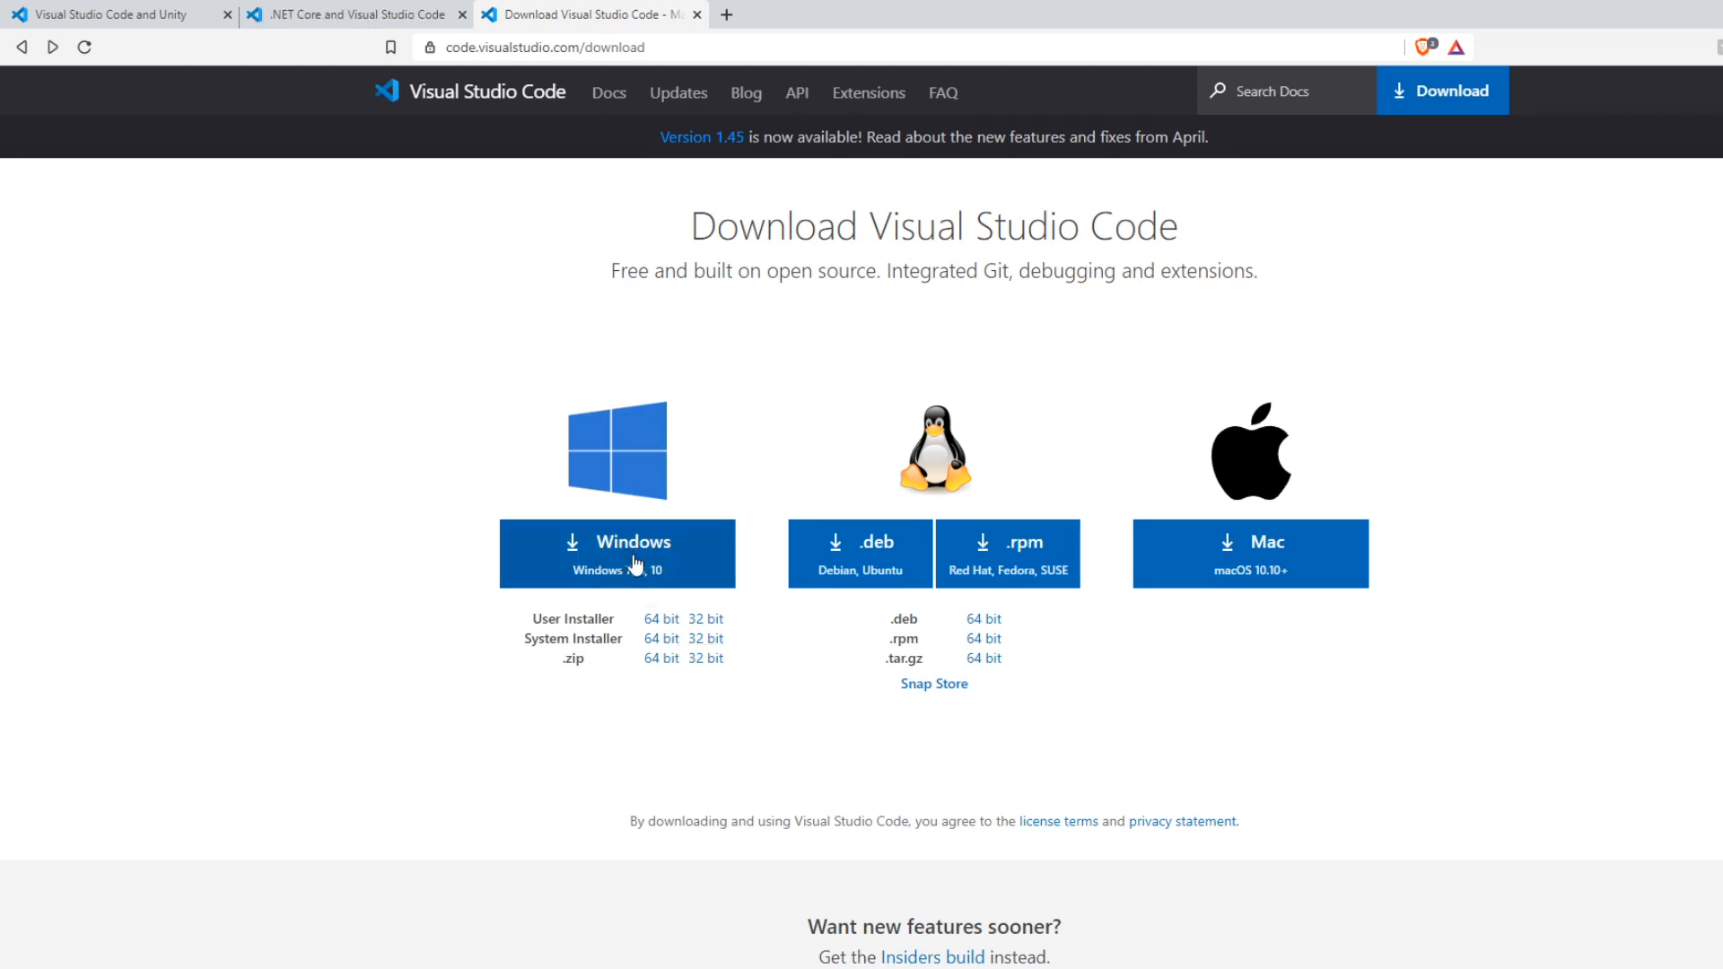
# - Download Visual Studio Code for Windows and accept the default destination folder in its setup
pyautogui.click(603, 560)
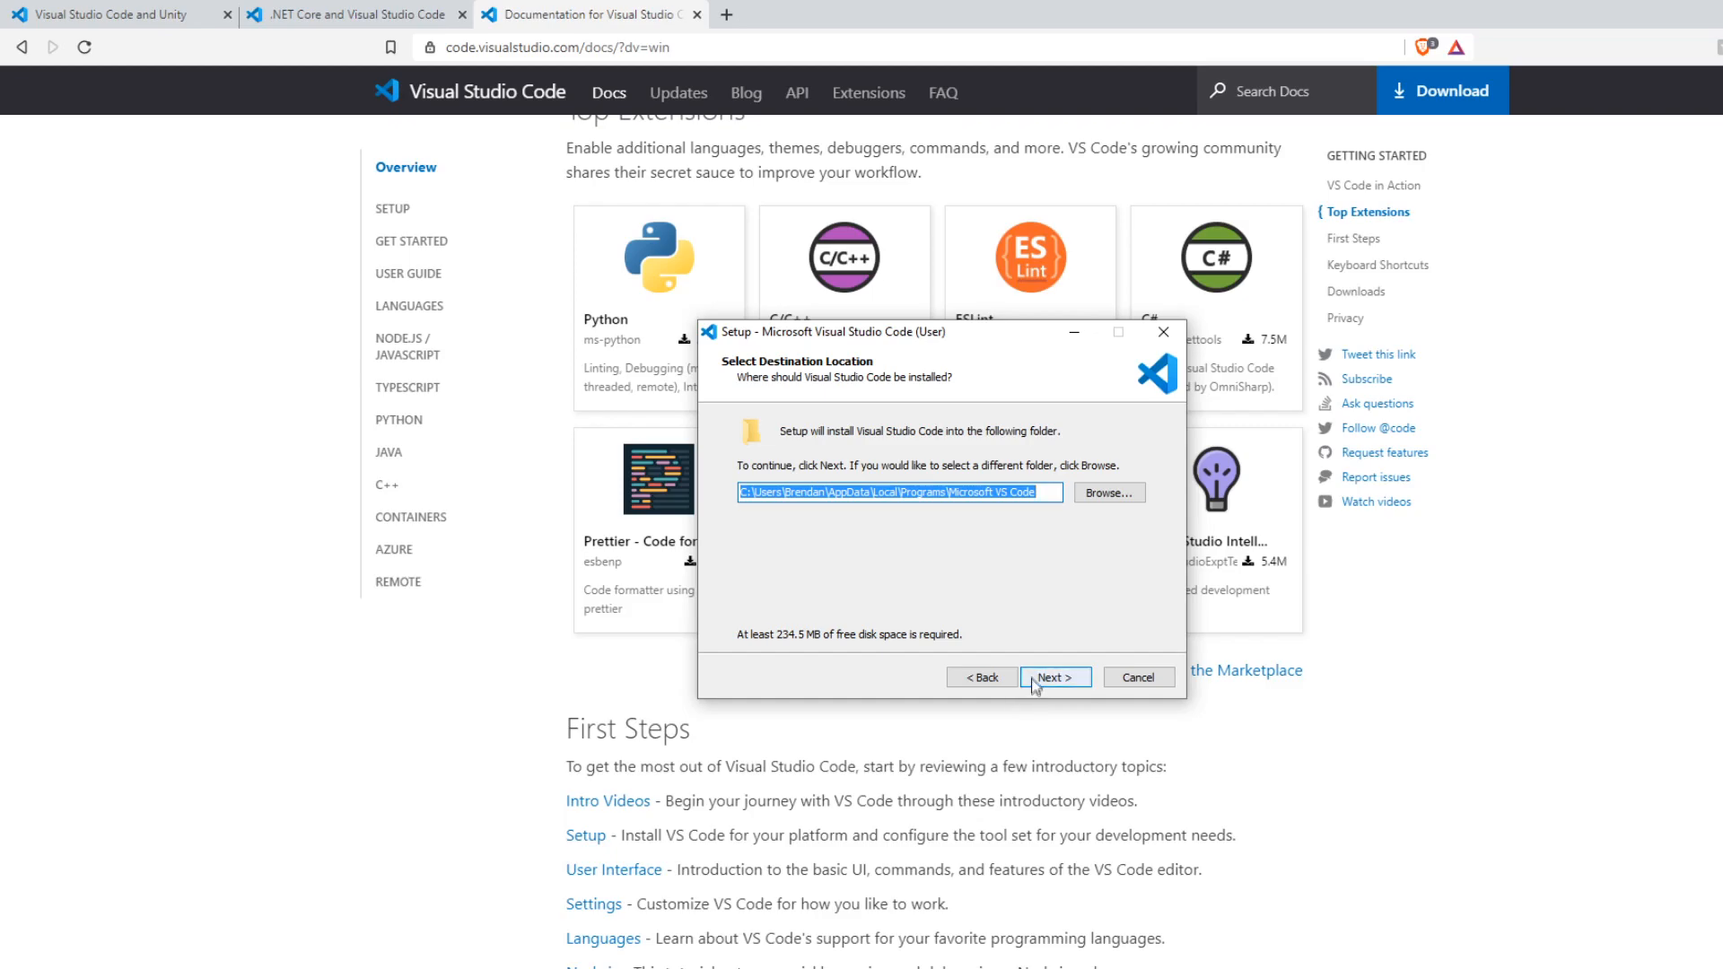
pyautogui.click(1056, 676)
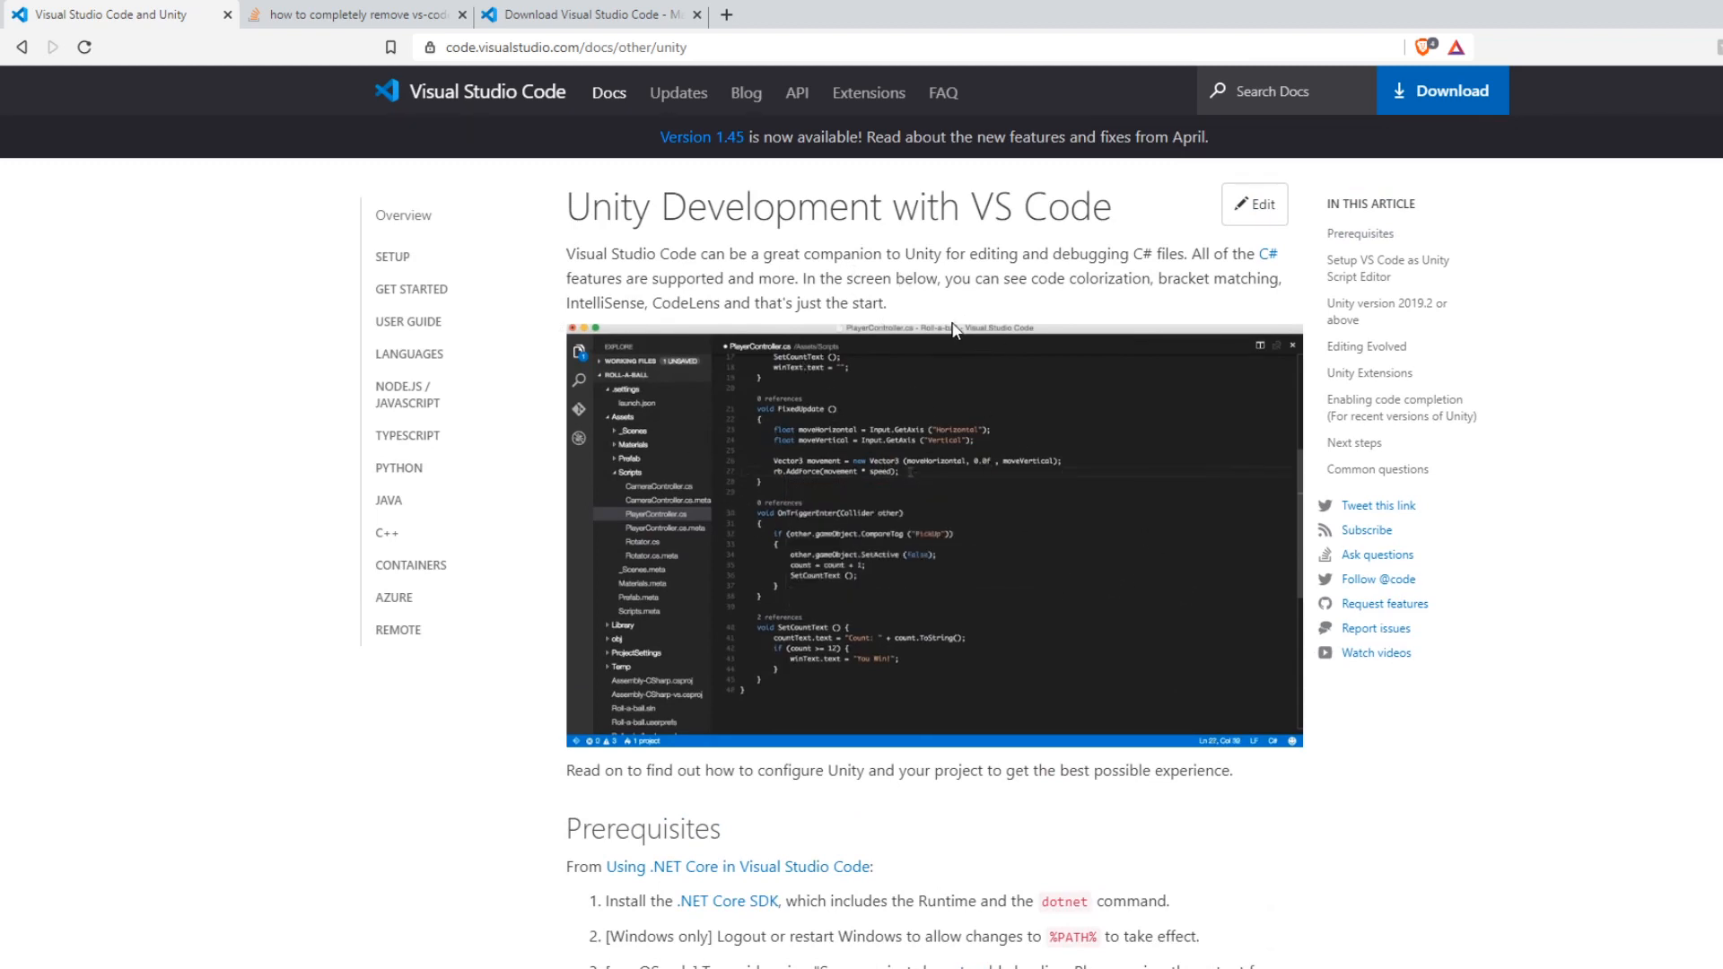
# - Open the .NET Core SDK download page from the prerequisites in the Unity development documentation
pyautogui.scroll(-5, 888, 404)
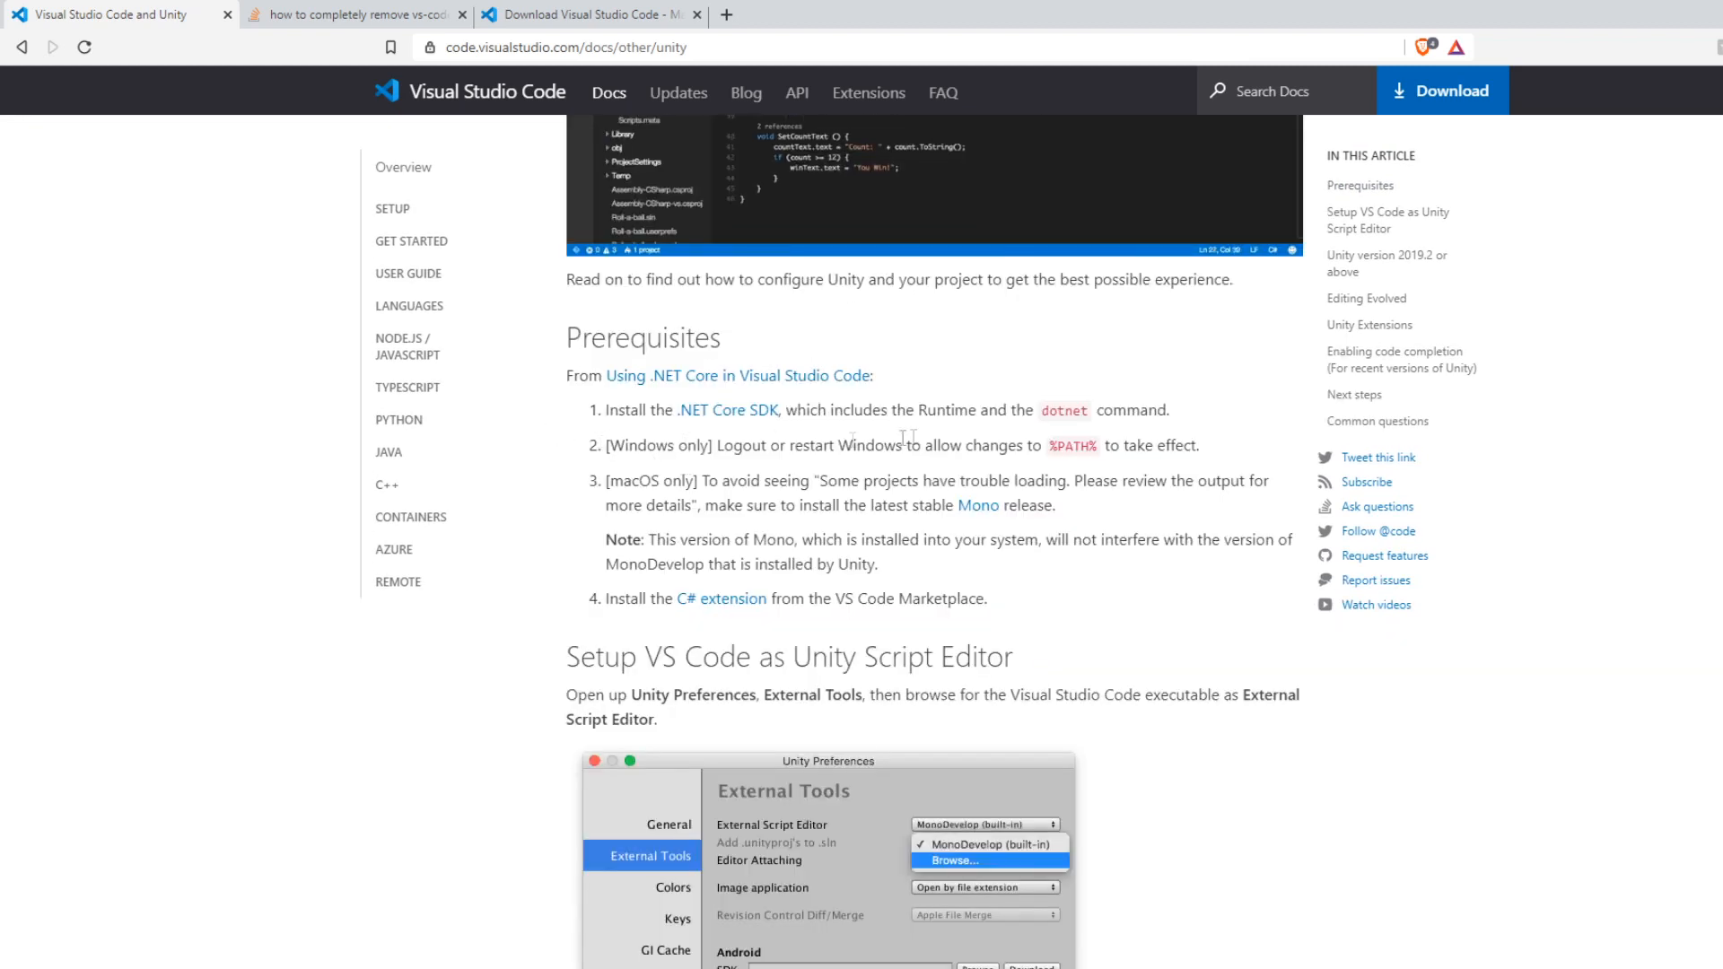
pyautogui.keyDown('ctrl'); pyautogui.click(748, 412); pyautogui.keyUp('ctrl')
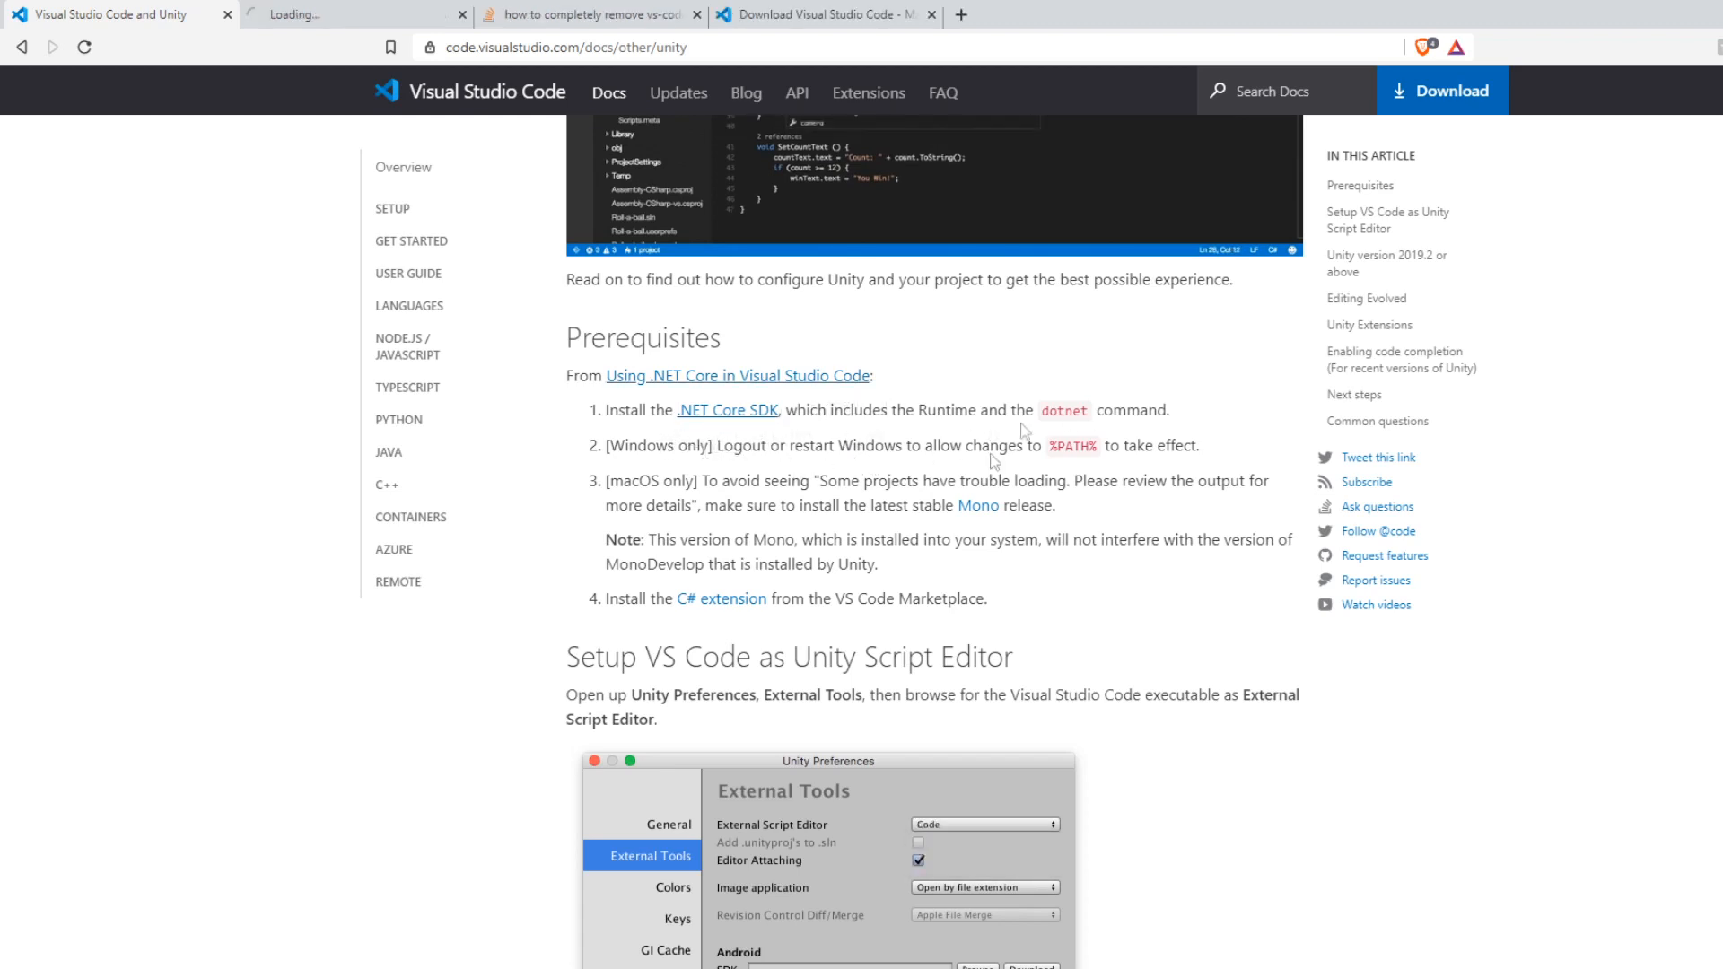
pyautogui.hotkey('ctrl', 'Tab')
pyautogui.scroll(-1, 741, 429)
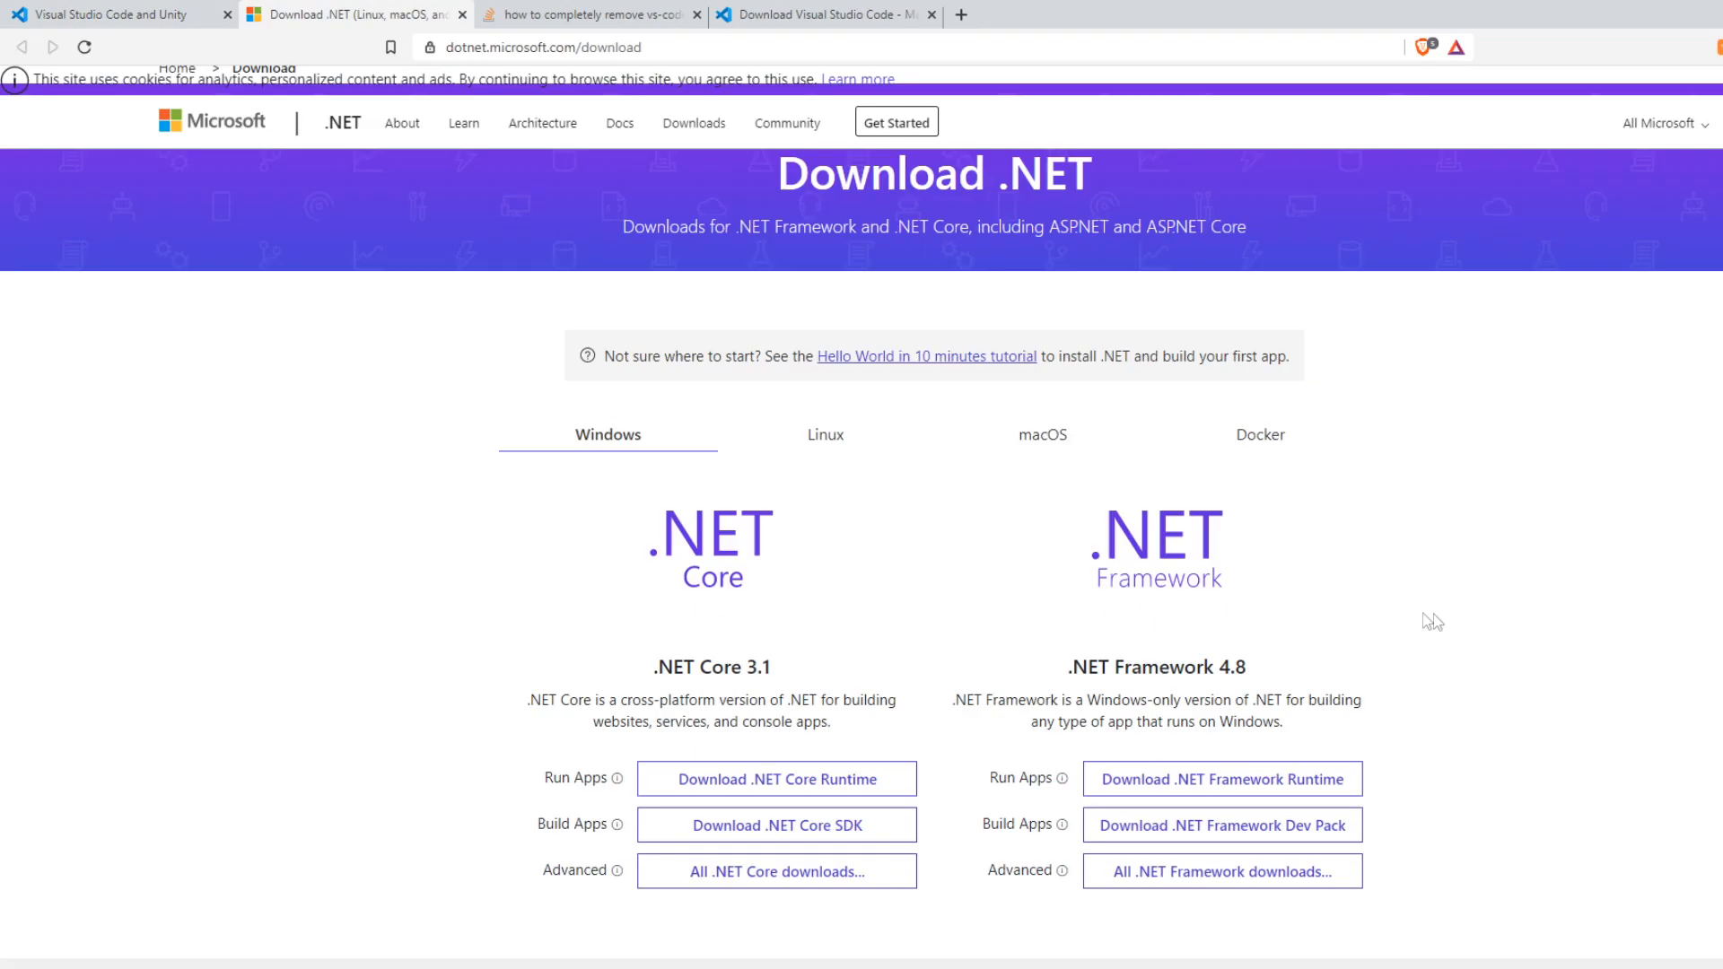
pyautogui.scroll(-2, 1030, 628)
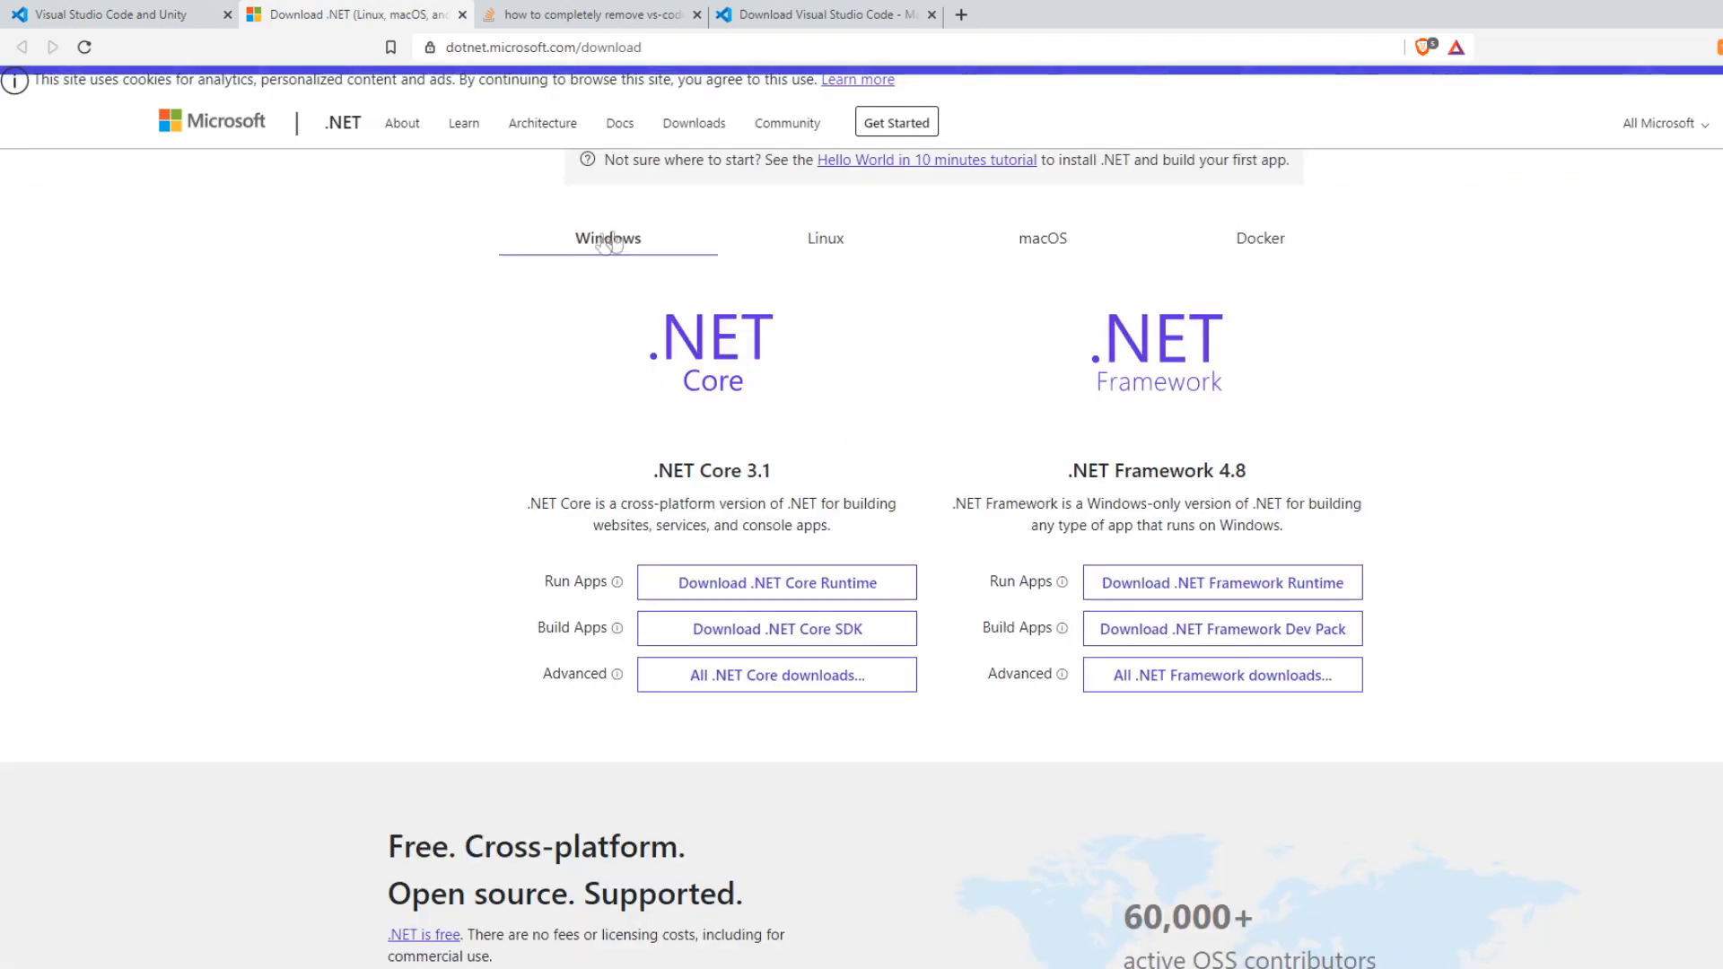
# - Download and install the .NET Core 3.1 SDK for Windows, finishing the installer and closing the download page
pyautogui.click(863, 251)
pyautogui.click(1047, 239)
pyautogui.click(597, 239)
pyautogui.click(679, 634)
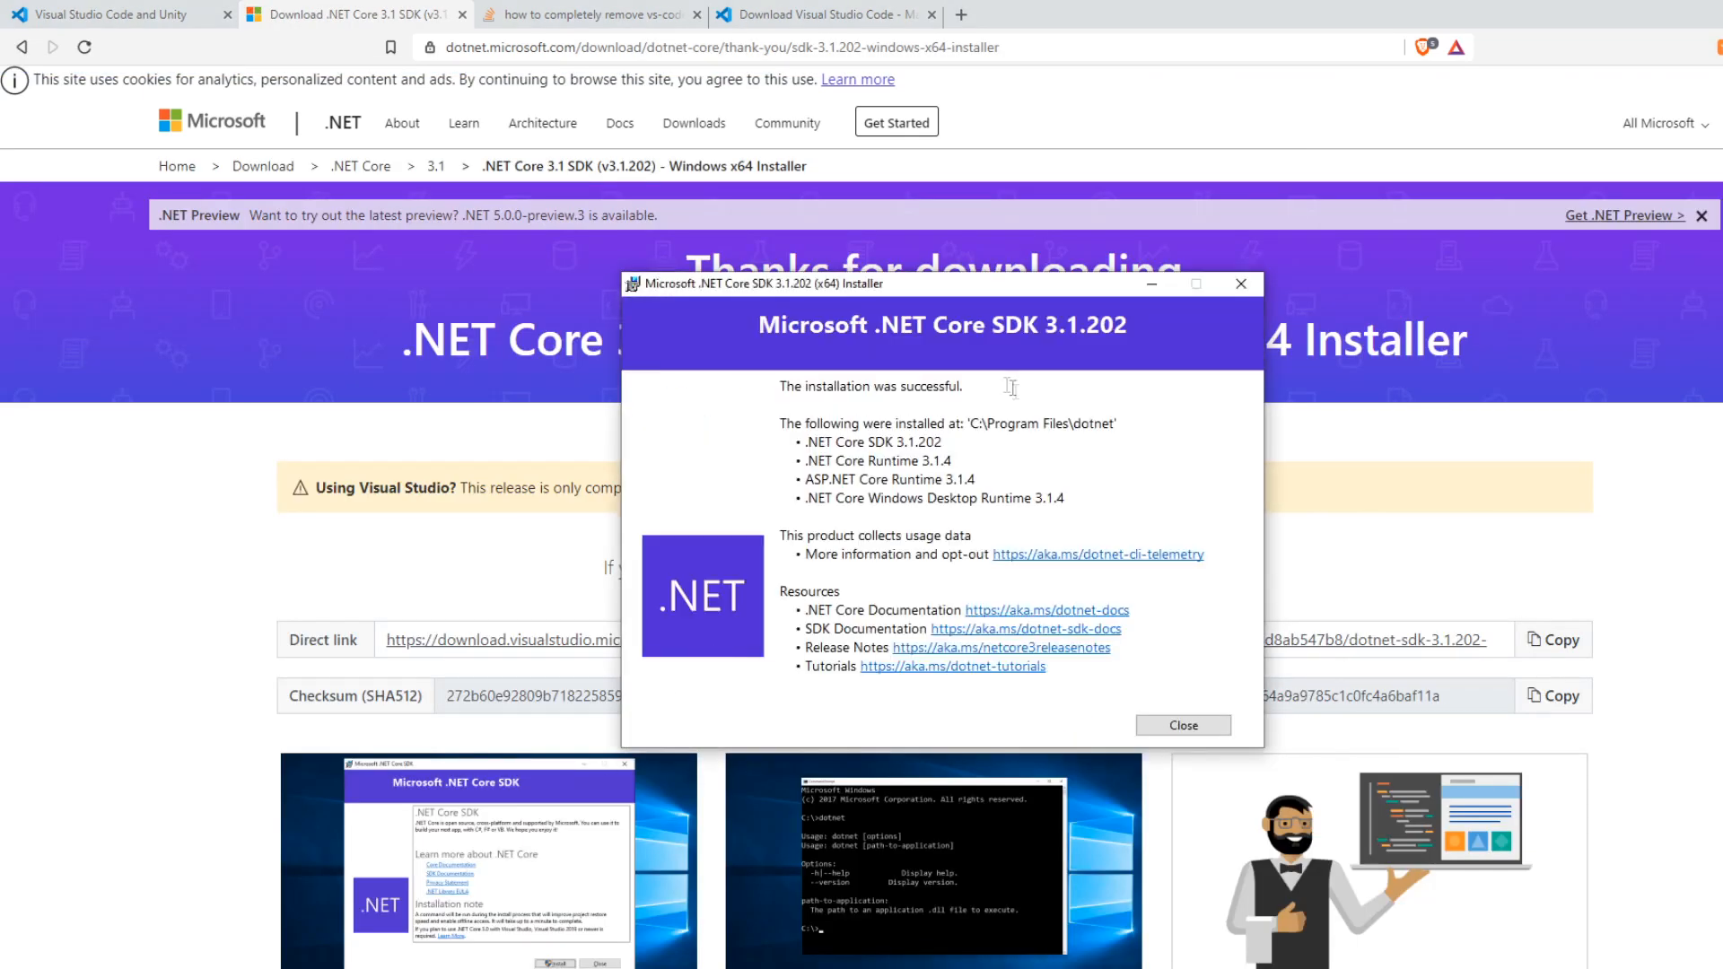
pyautogui.click(1183, 725)
pyautogui.hotkey('ctrl', 'w')
pyautogui.moveTo(610, 446); pyautogui.dragTo(1244, 445)
pyautogui.click(898, 440)
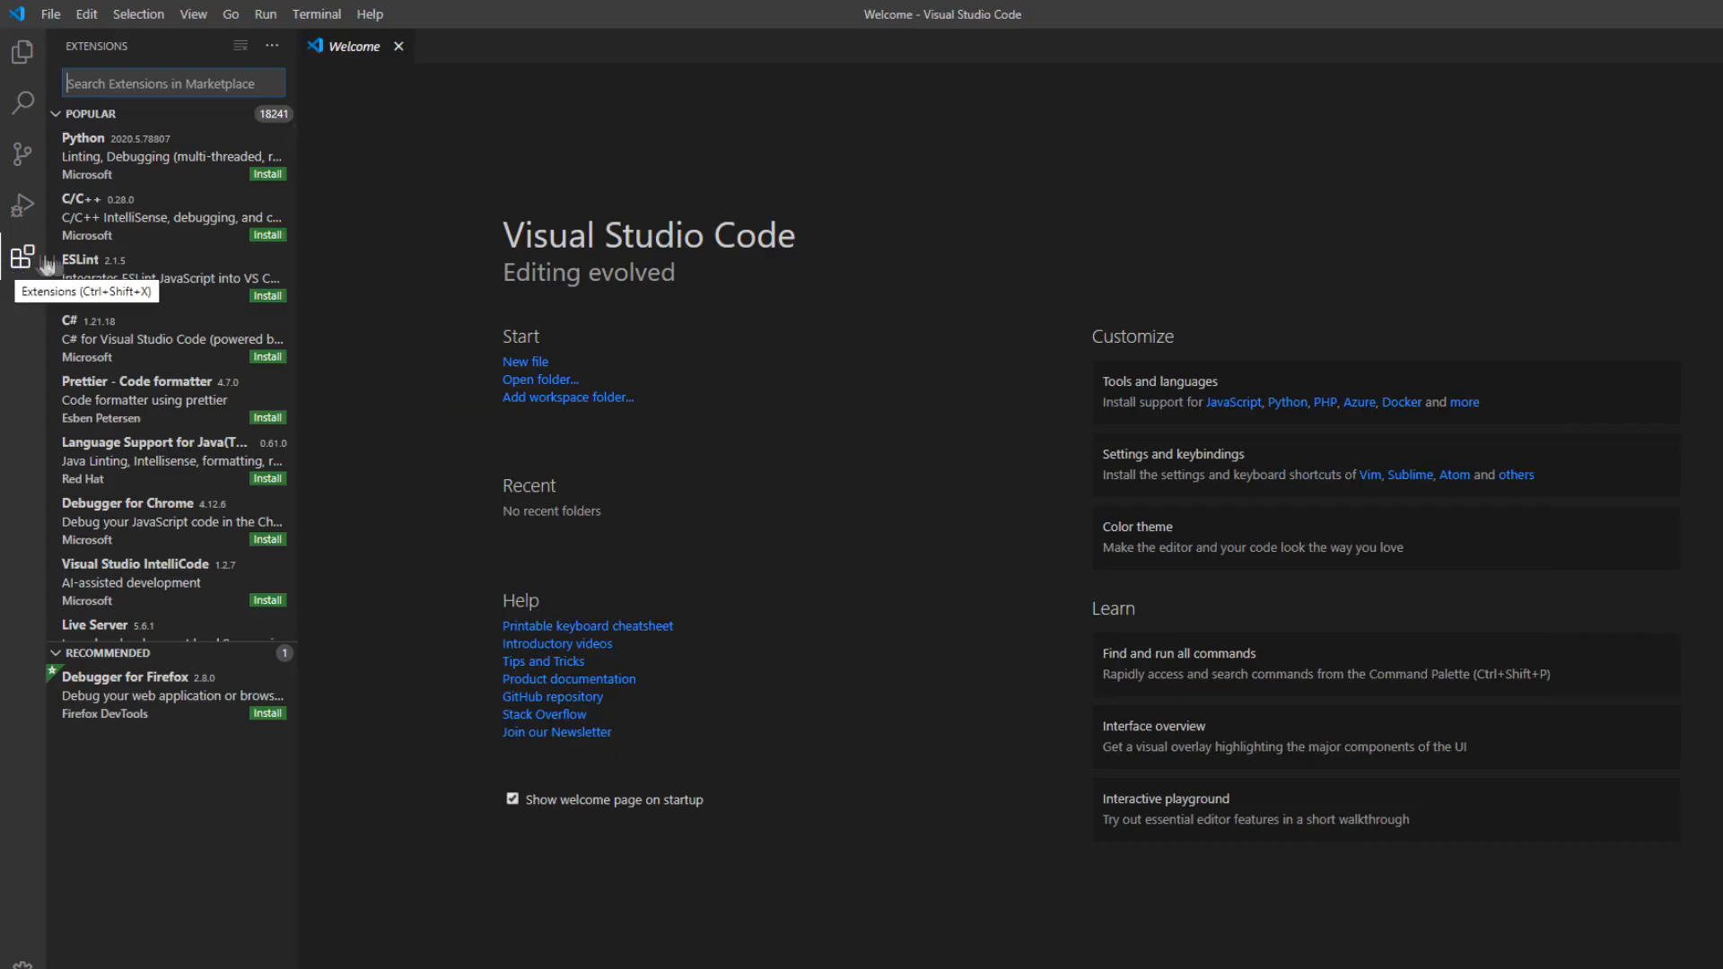
# - Install Microsoft's C# extension in Visual Studio Code and return to the file explorer view
pyautogui.click(169, 348)
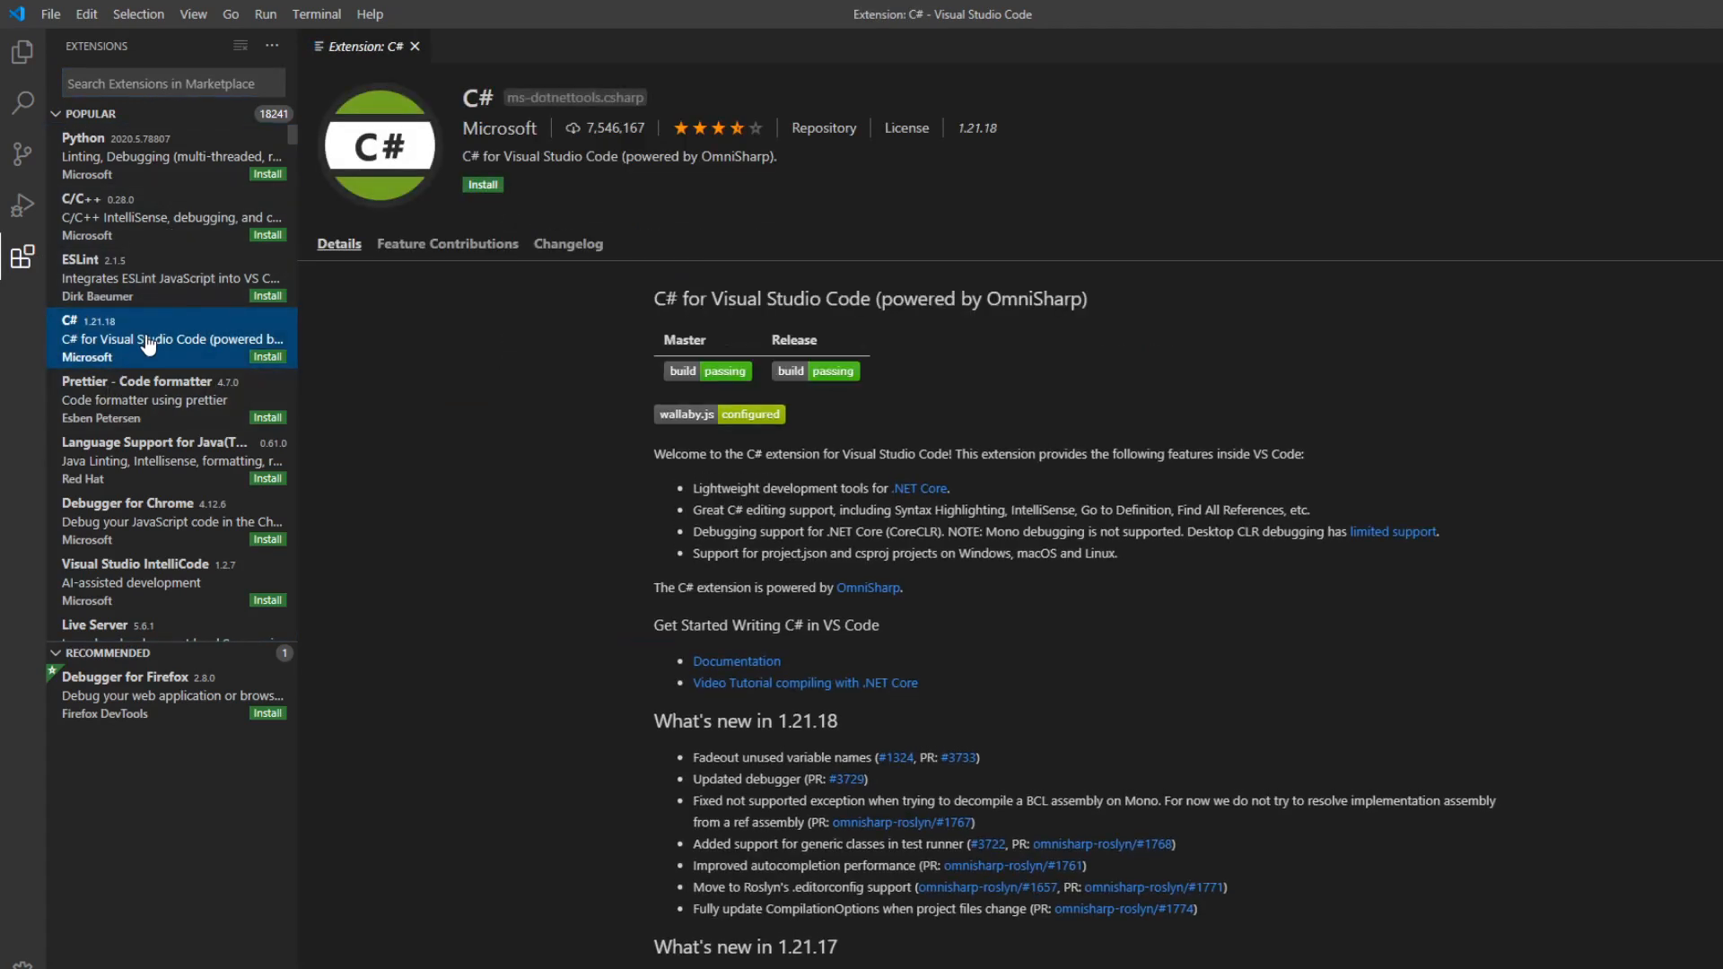
pyautogui.click(496, 186)
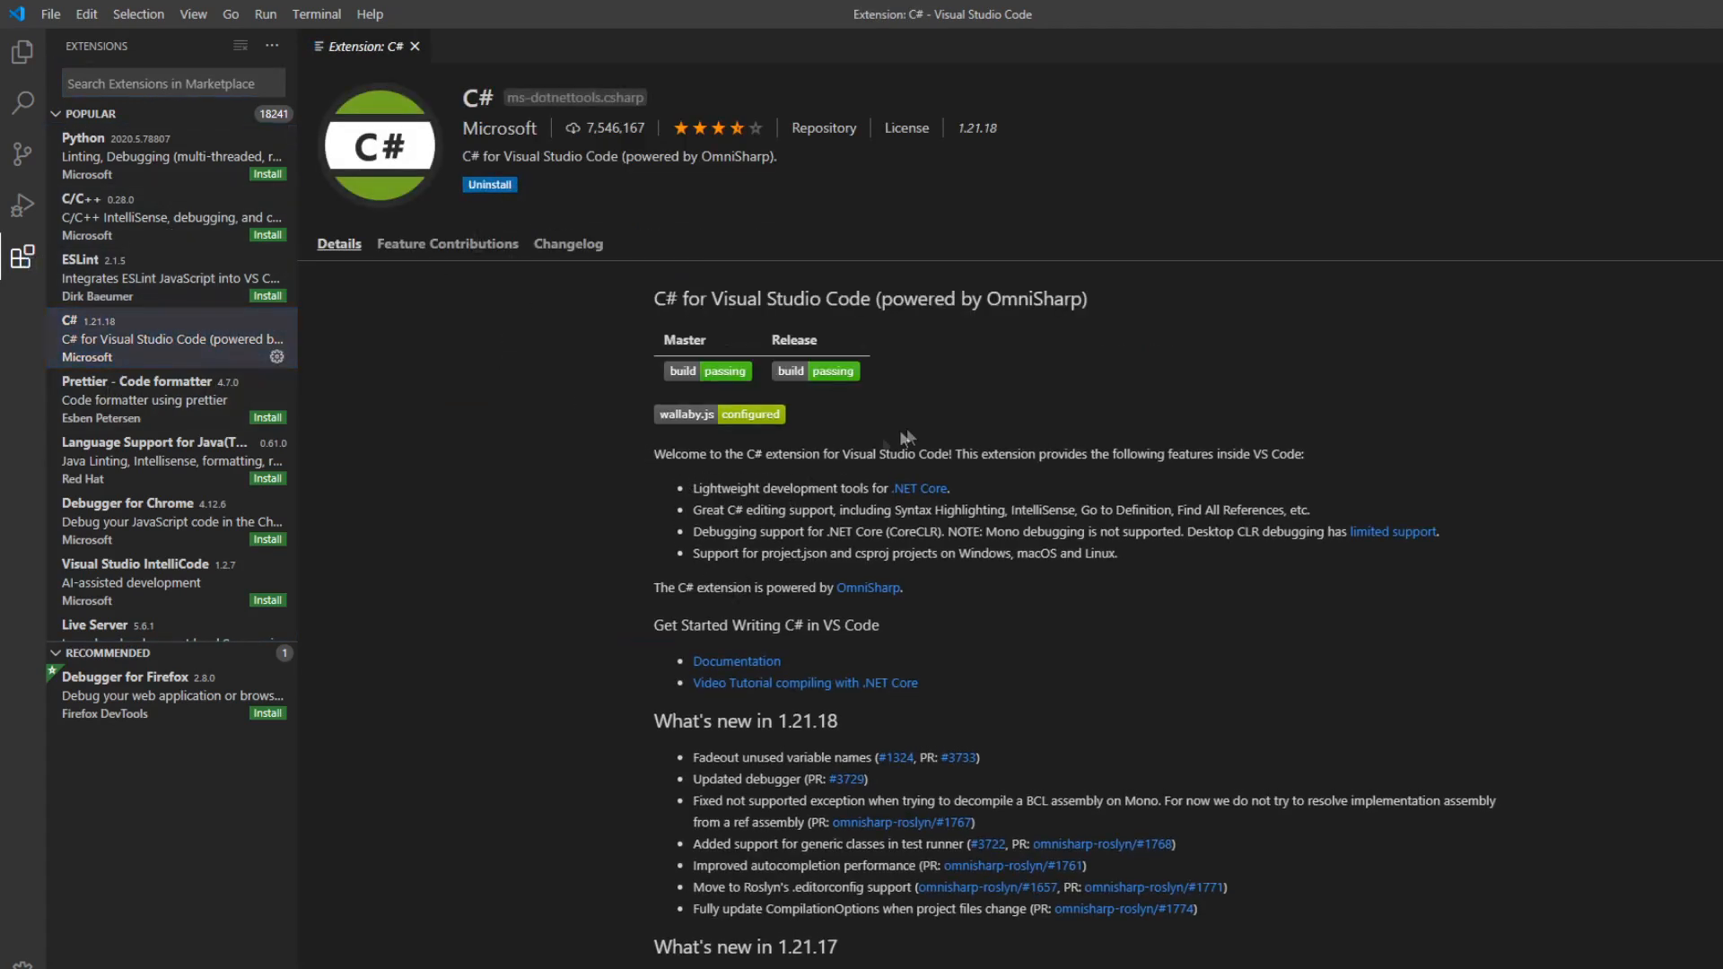
pyautogui.hotkey('ctrl', 'shift', 'e')
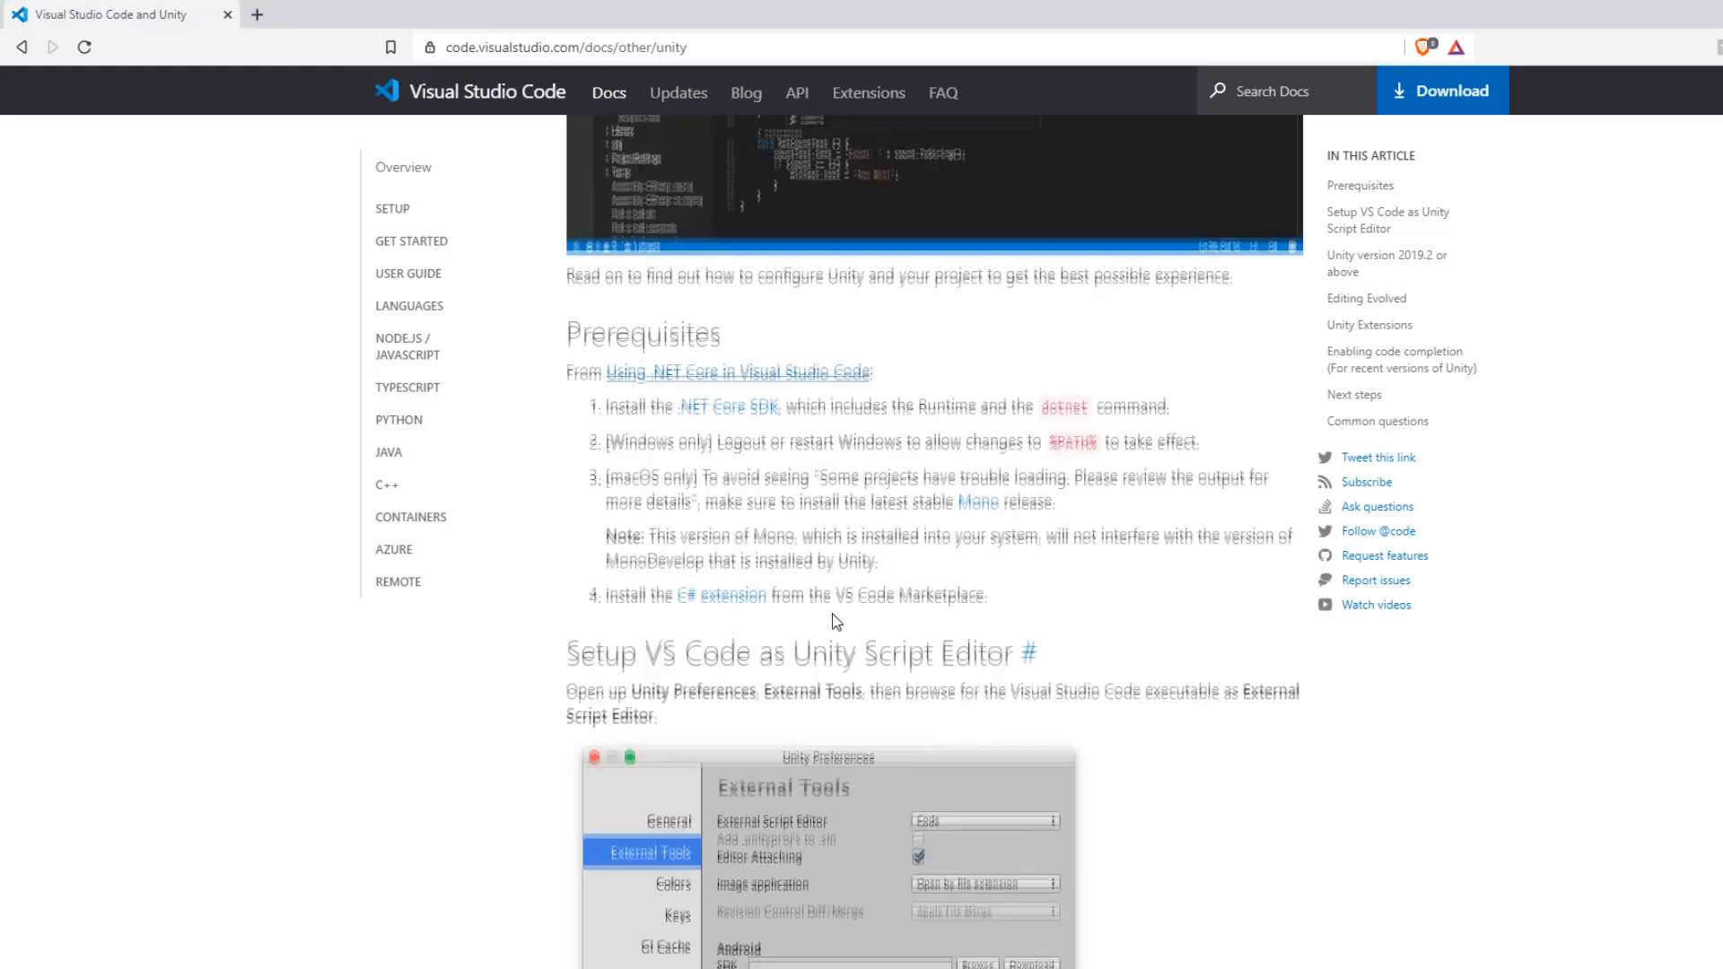
# - Look over the script editor setup instructions, switch to Unity and select the TestScript asset
pyautogui.scroll(-2, 897, 539)
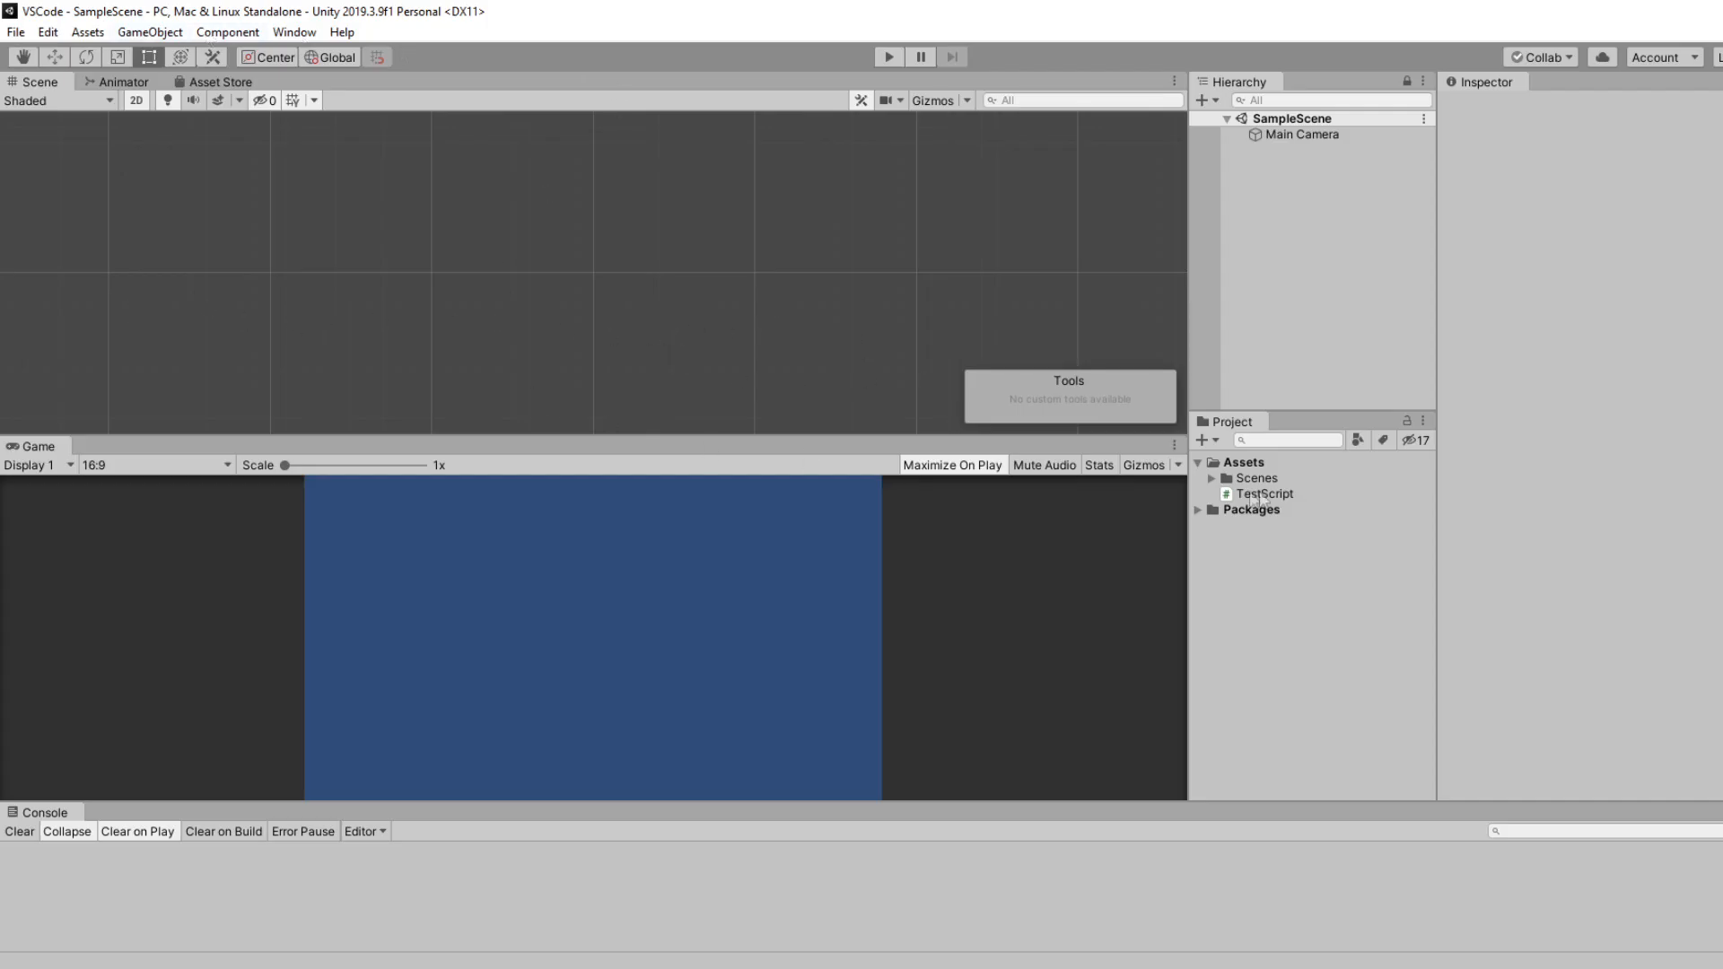
pyautogui.click(1234, 497)
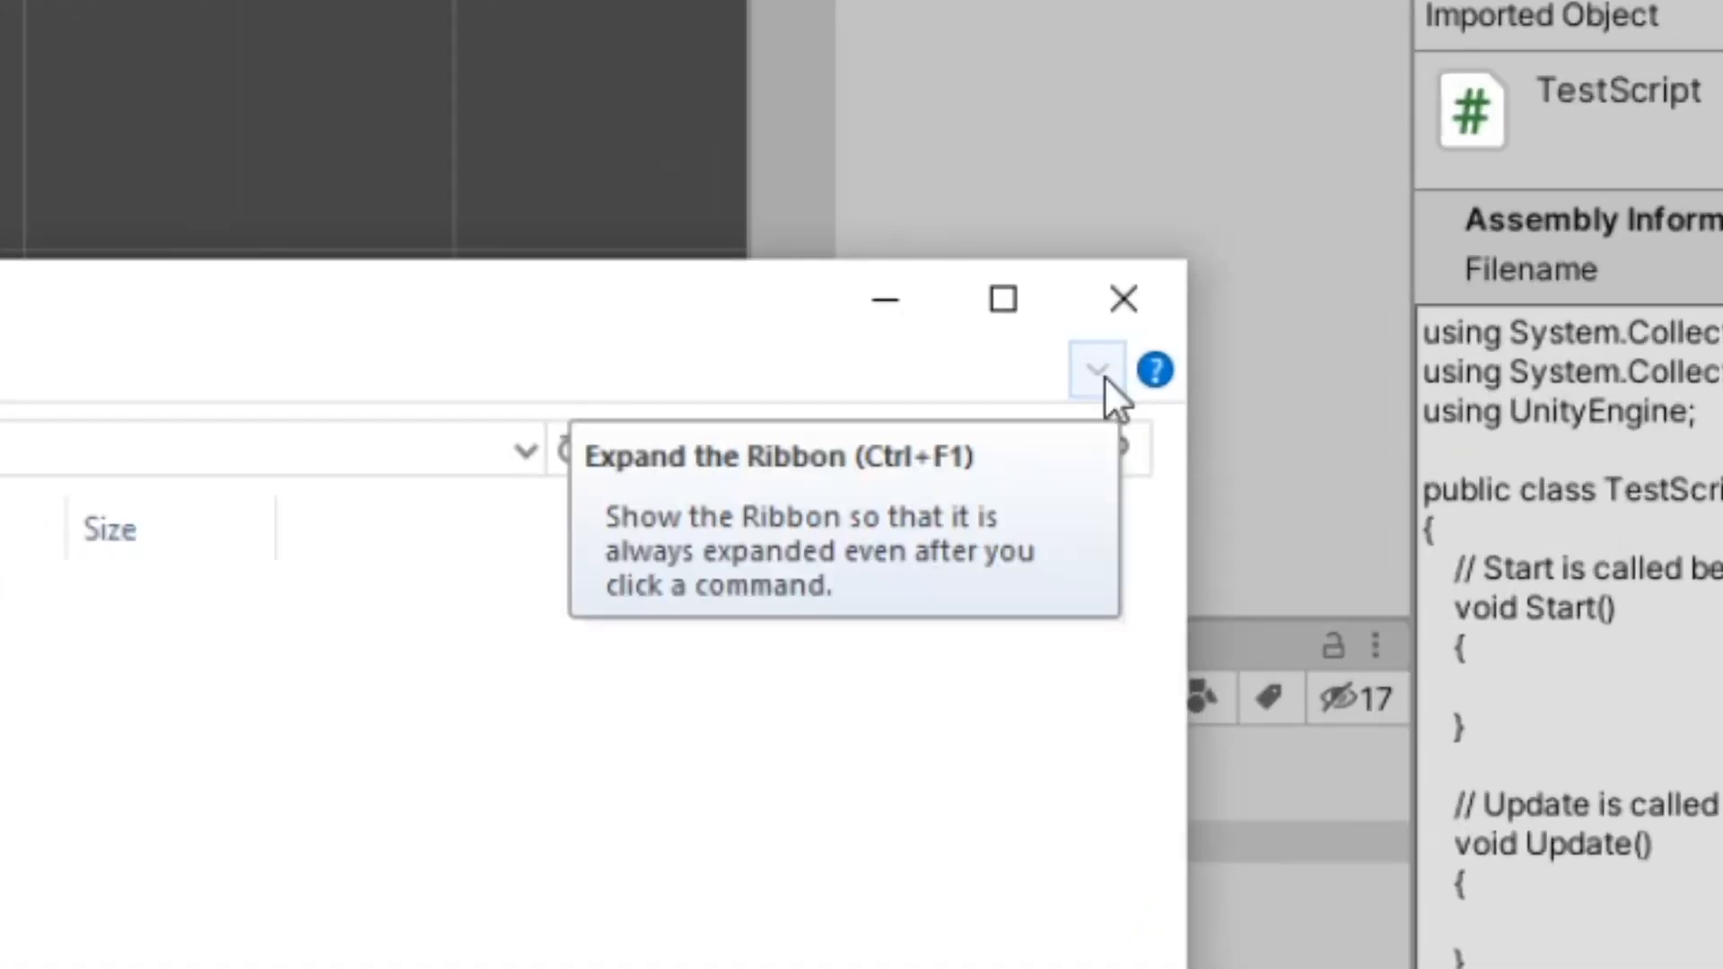
# - Switch to File Explorer and turn on the display of hidden items
pyautogui.click(1104, 375)
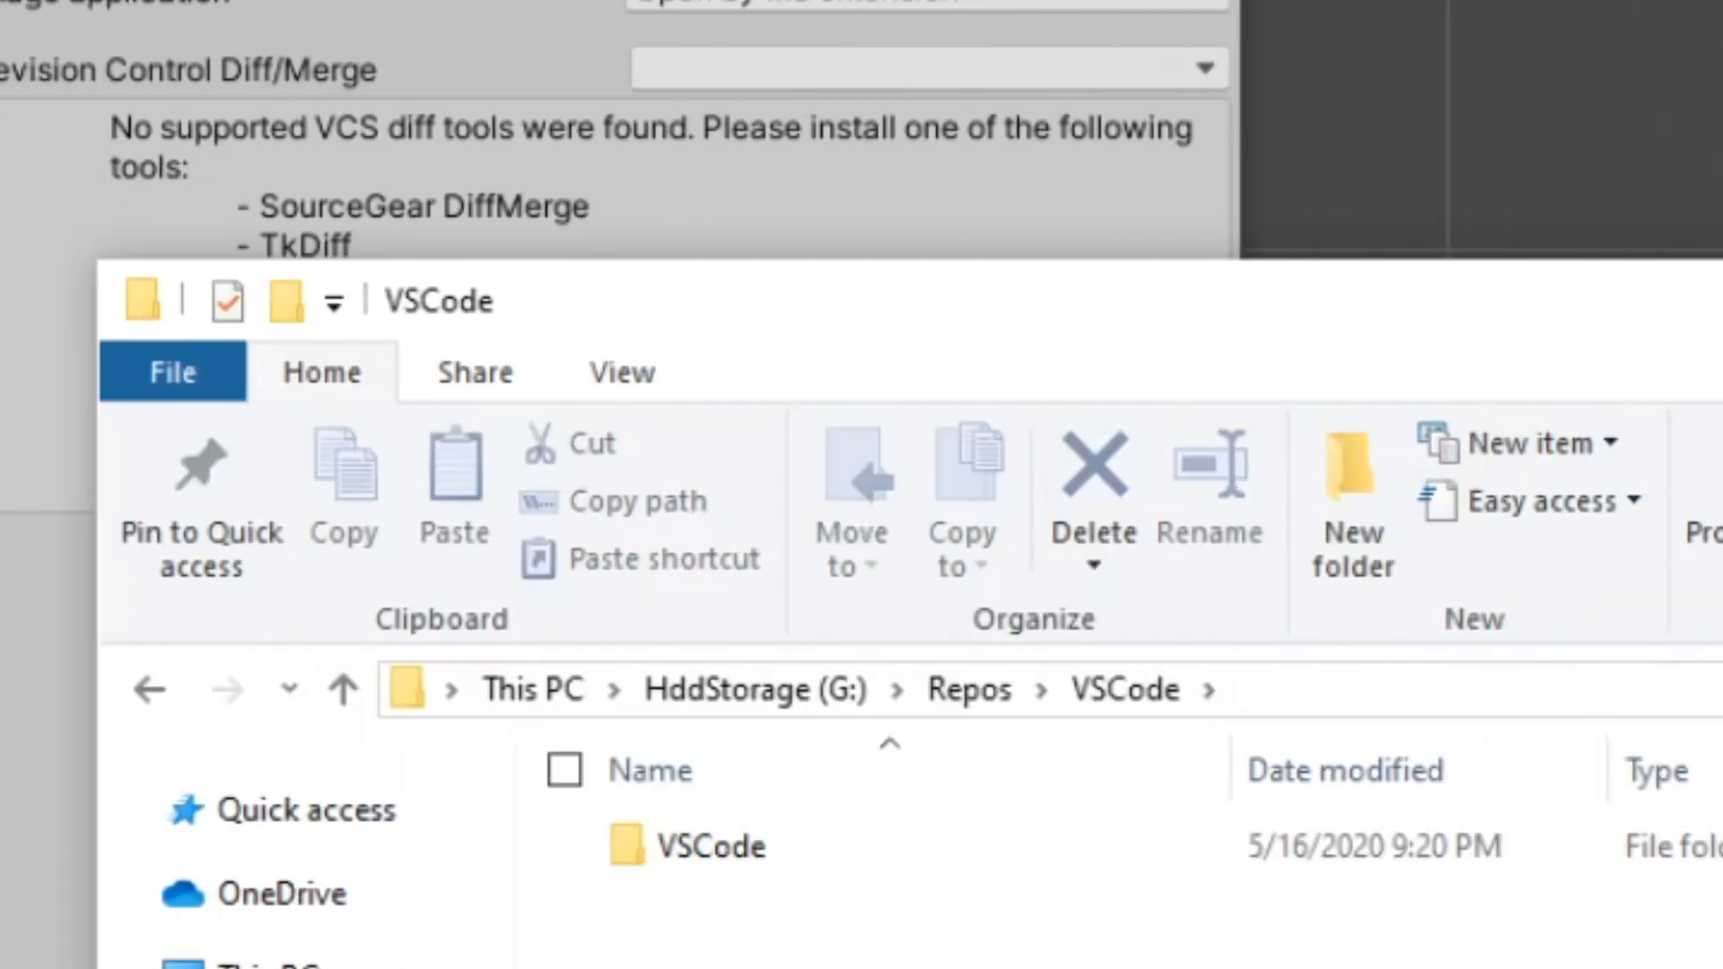
pyautogui.click(638, 359)
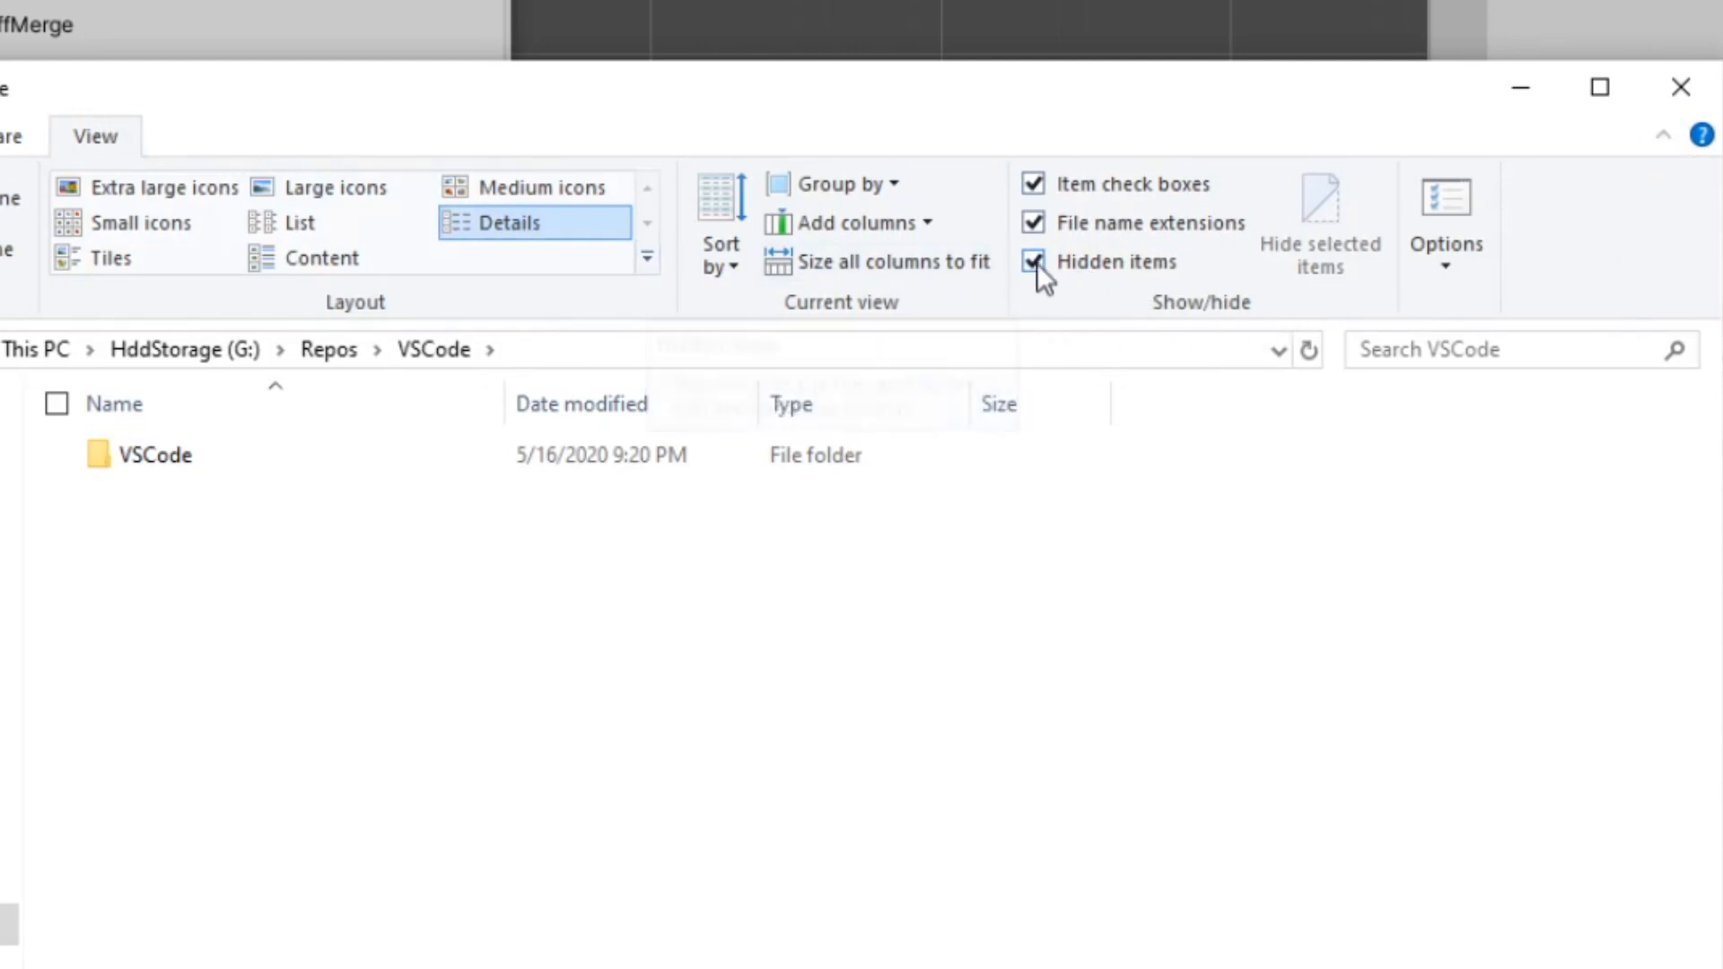
# - Open the External Tools preferences in Unity and start browsing for another external script editor
pyautogui.click(100, 46)
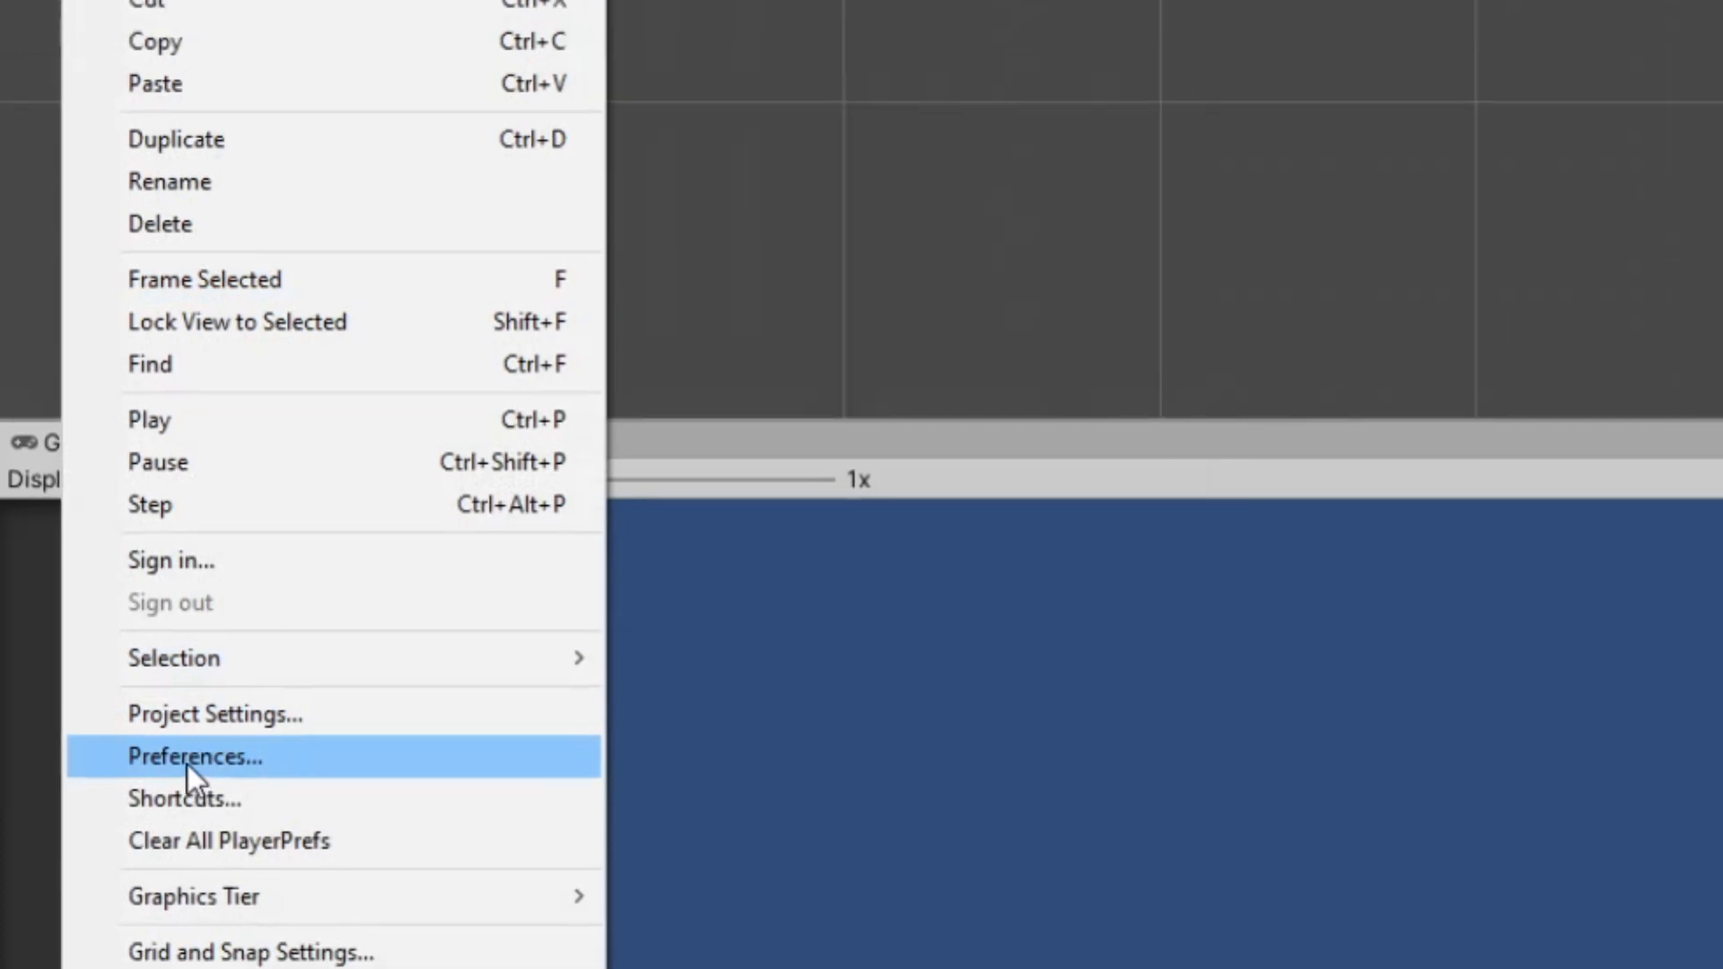
pyautogui.click(193, 734)
pyautogui.click(121, 313)
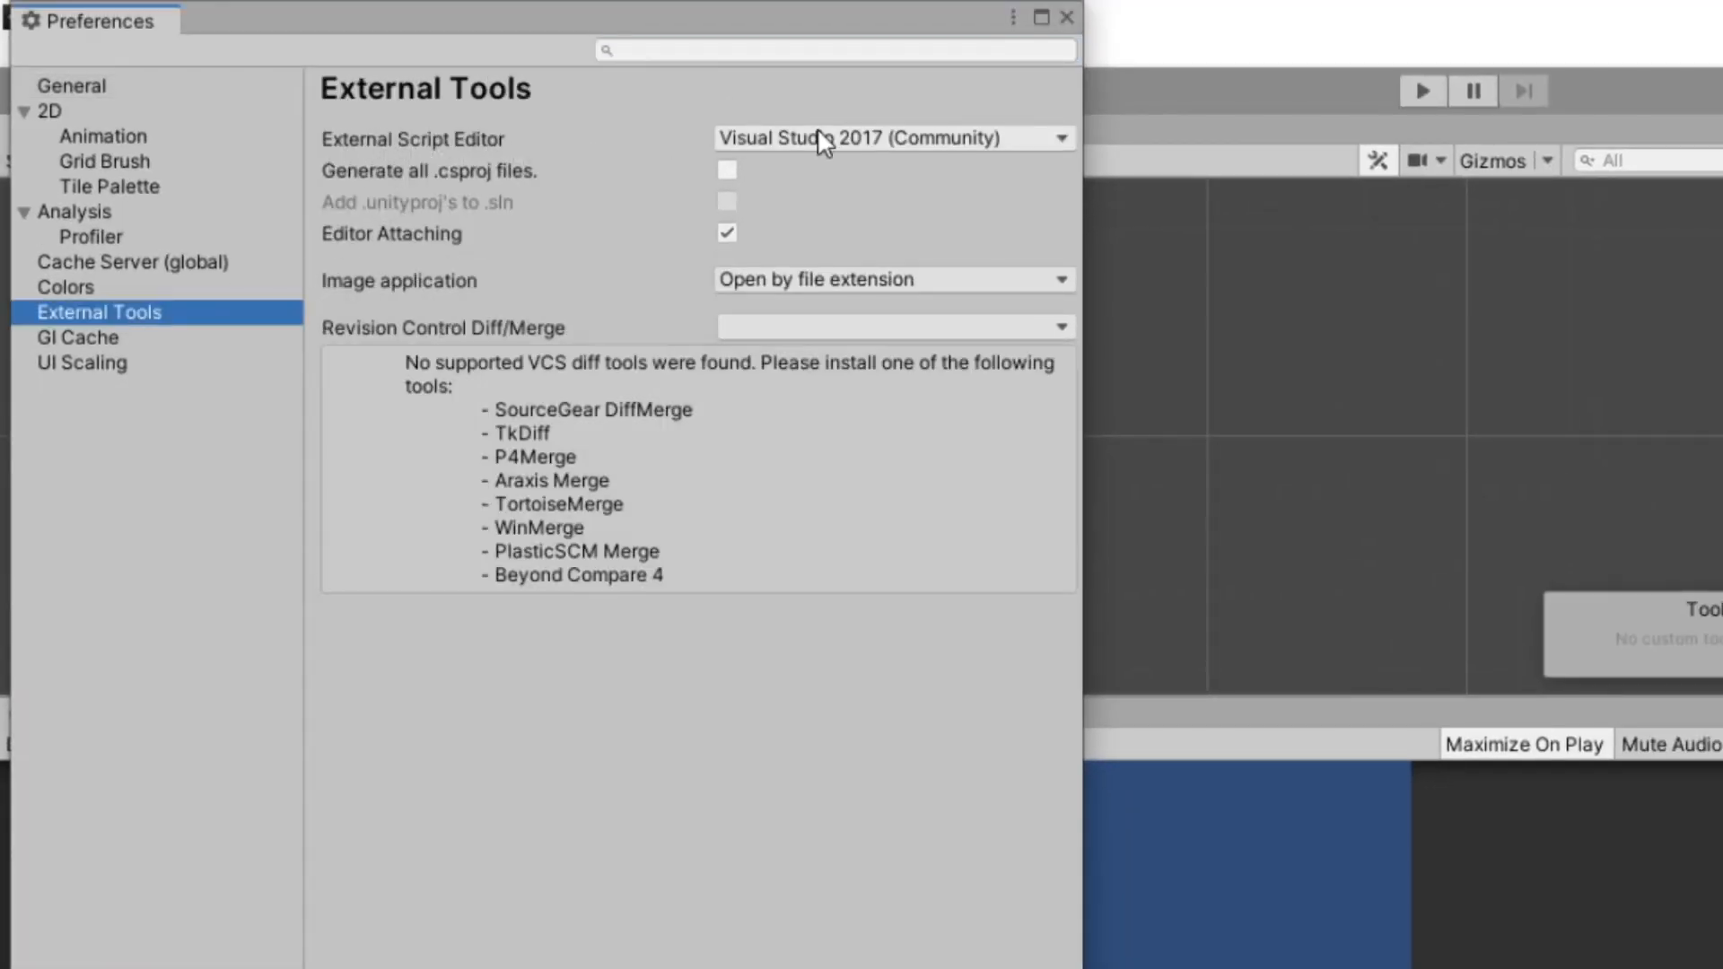
pyautogui.click(966, 138)
pyautogui.click(827, 317)
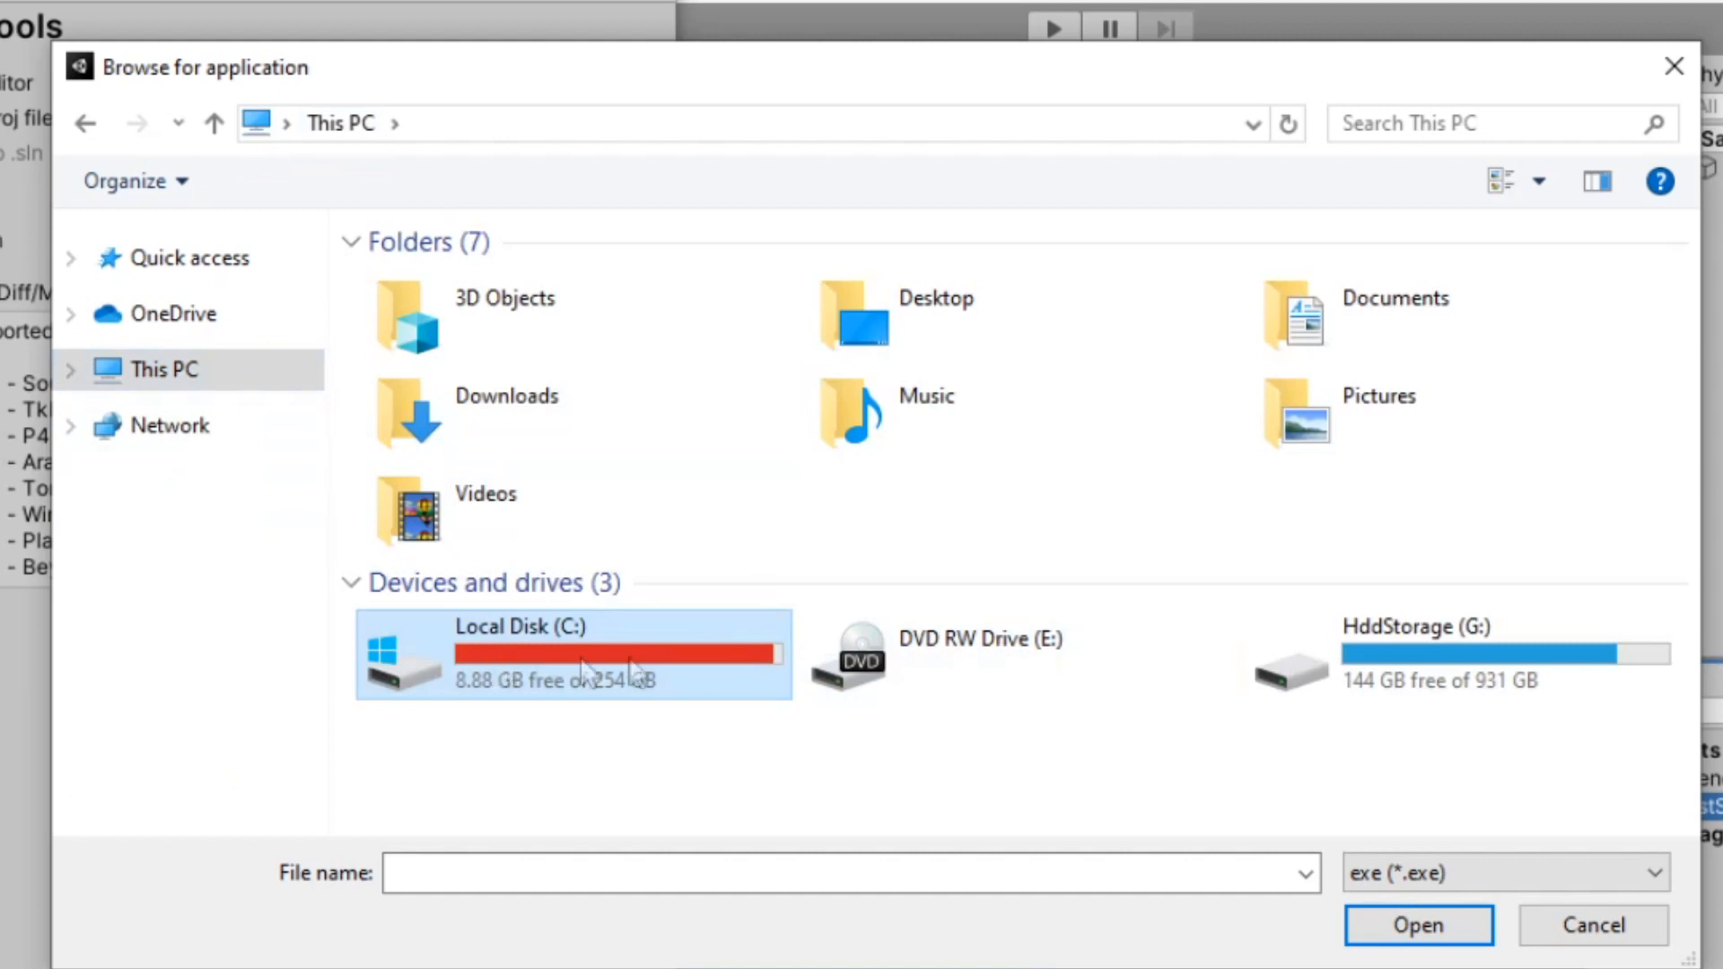
# - Navigate from Local Disk (C:) through Users and the user's own folder to AppData\Local
pyautogui.doubleClick(495, 653)
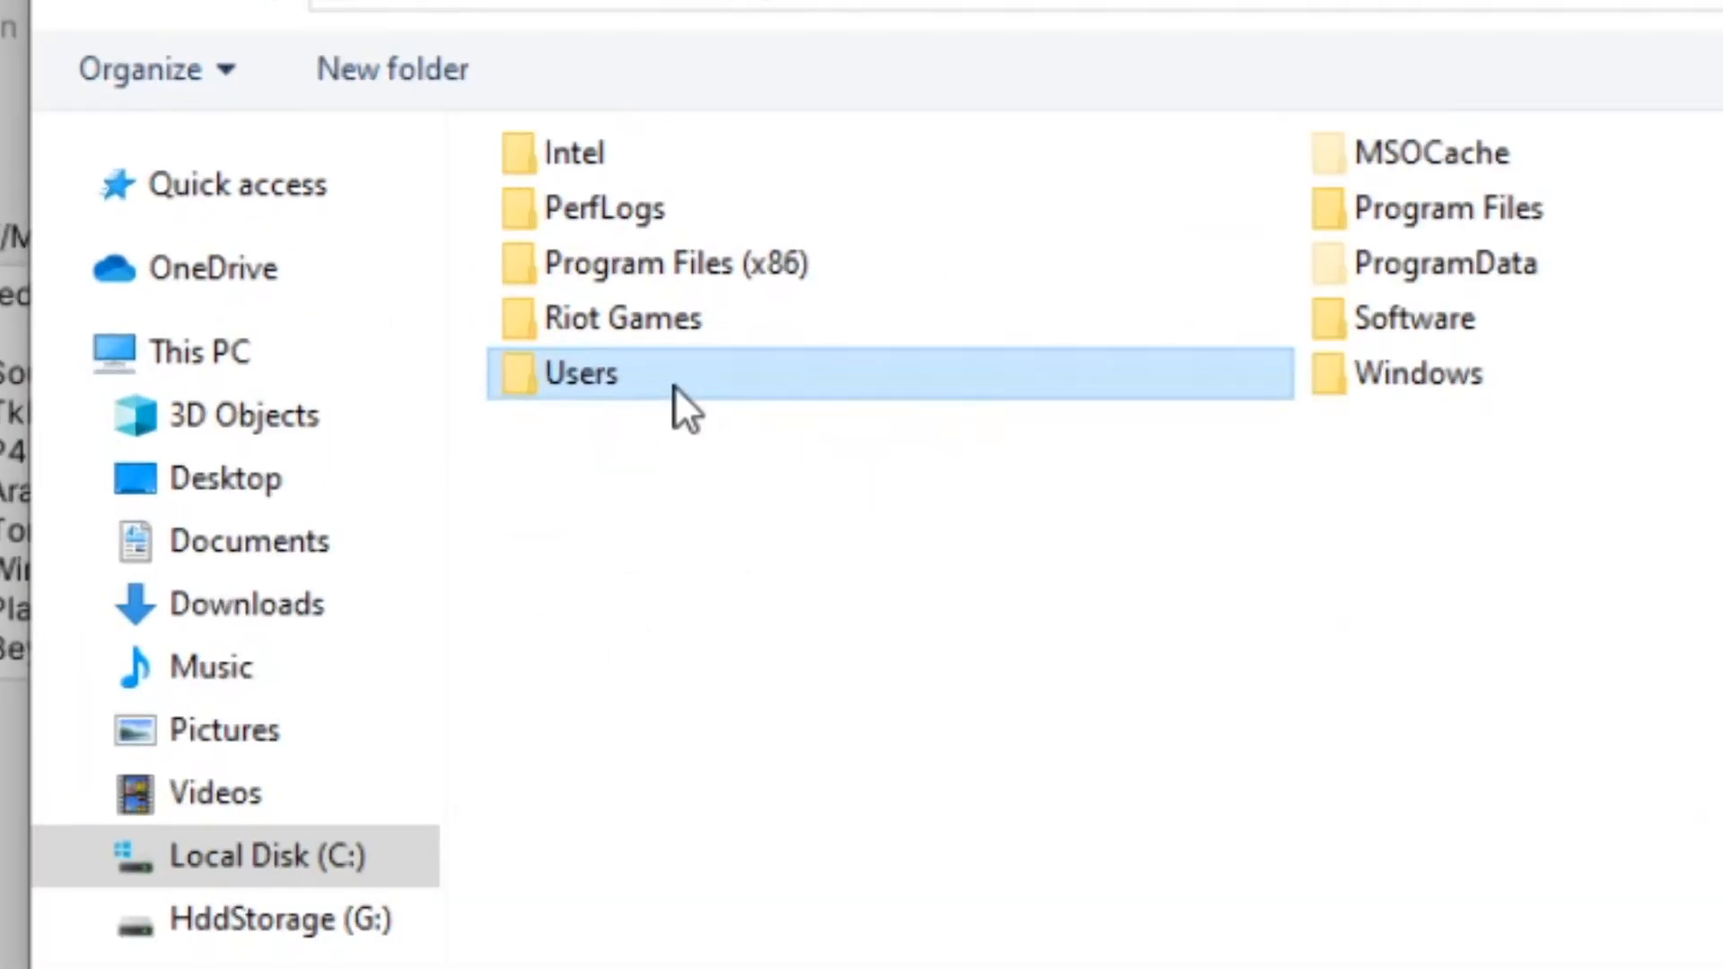
pyautogui.doubleClick(675, 385)
pyautogui.doubleClick(697, 239)
pyautogui.scroll(-1, 993, 777)
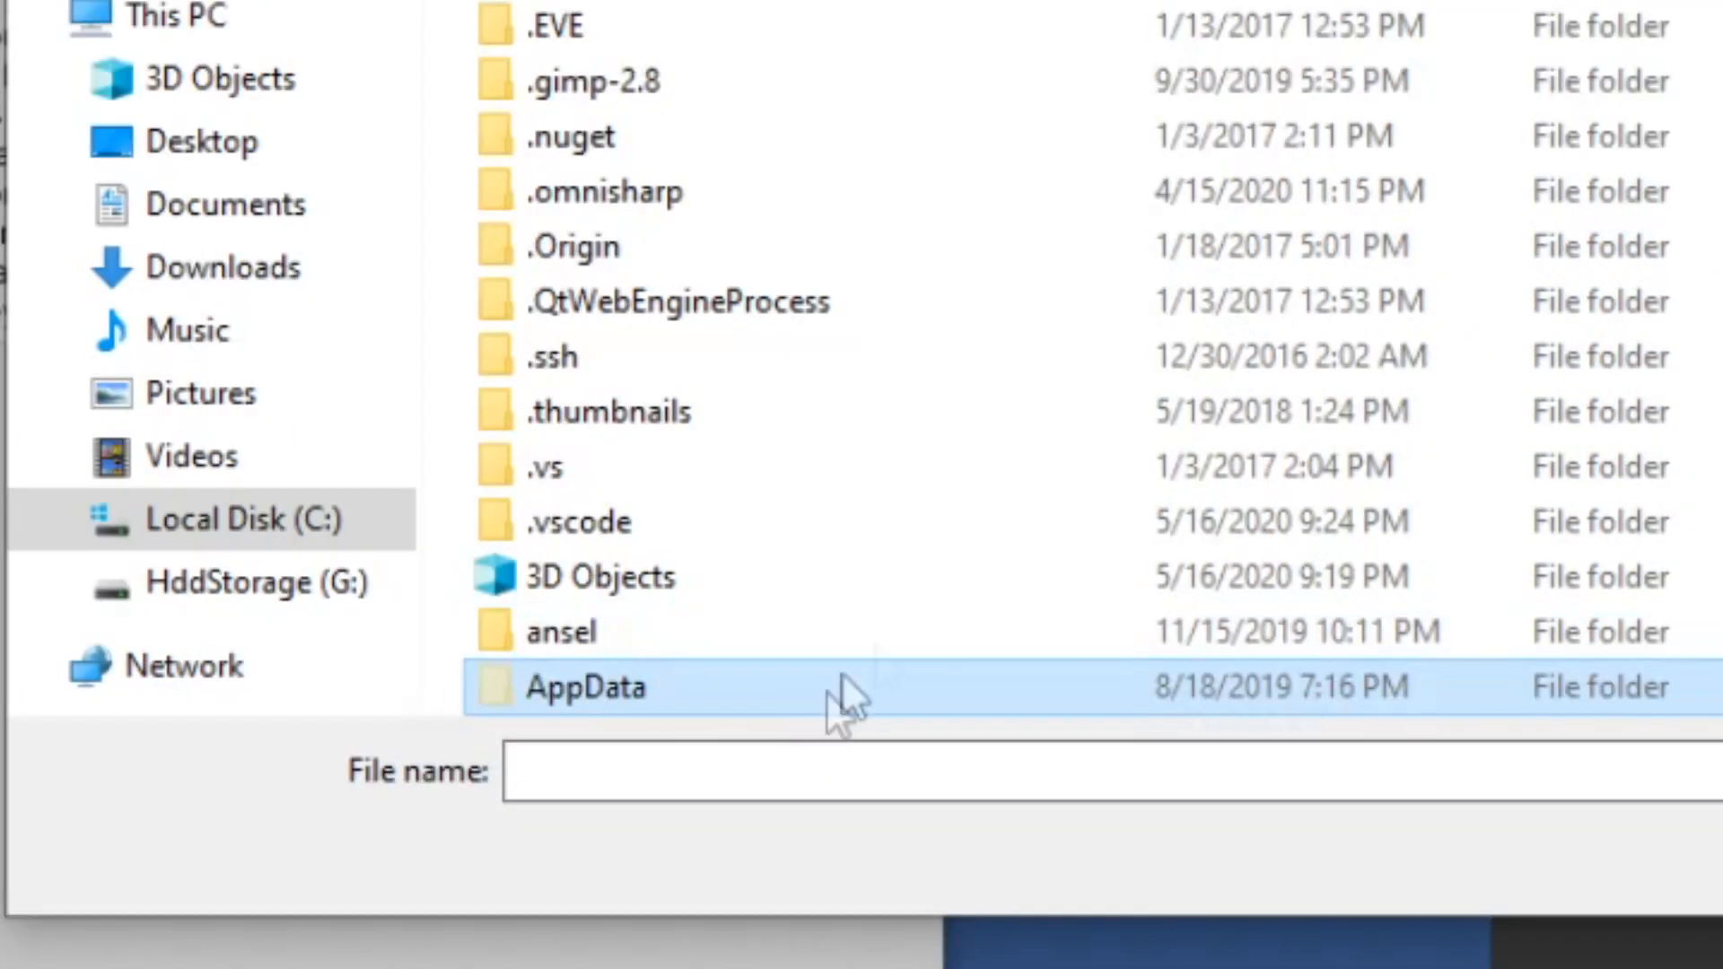
pyautogui.scroll(-1, 842, 675)
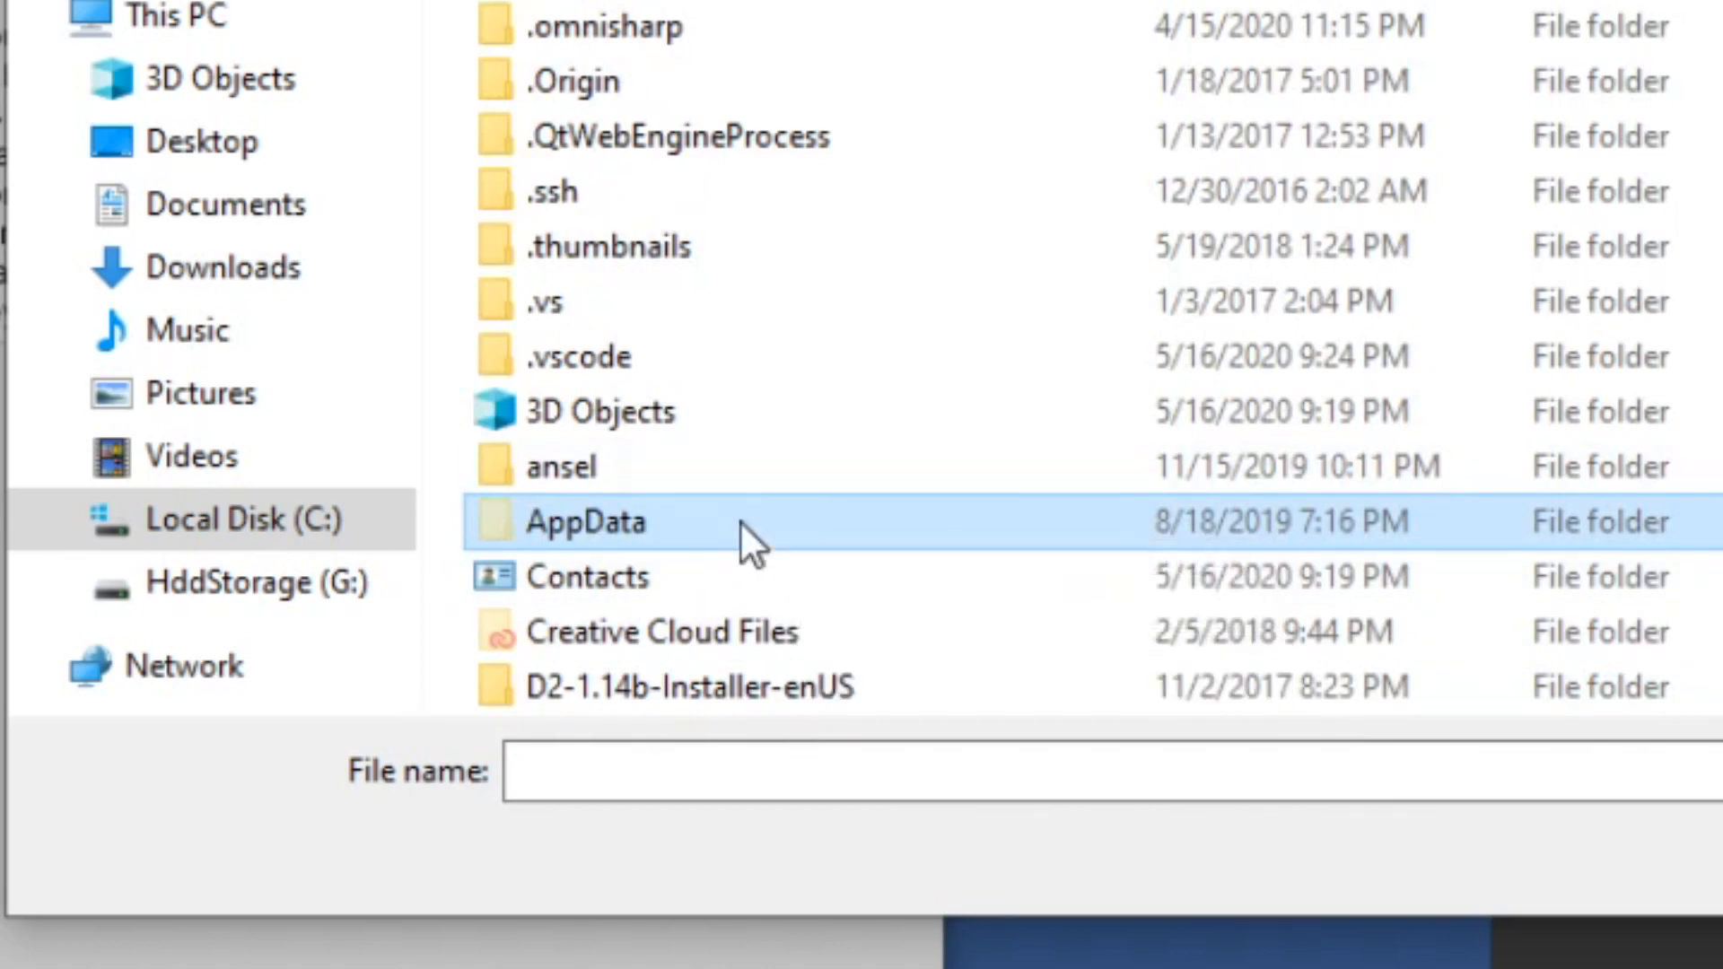
pyautogui.doubleClick(741, 544)
pyautogui.doubleClick(645, 256)
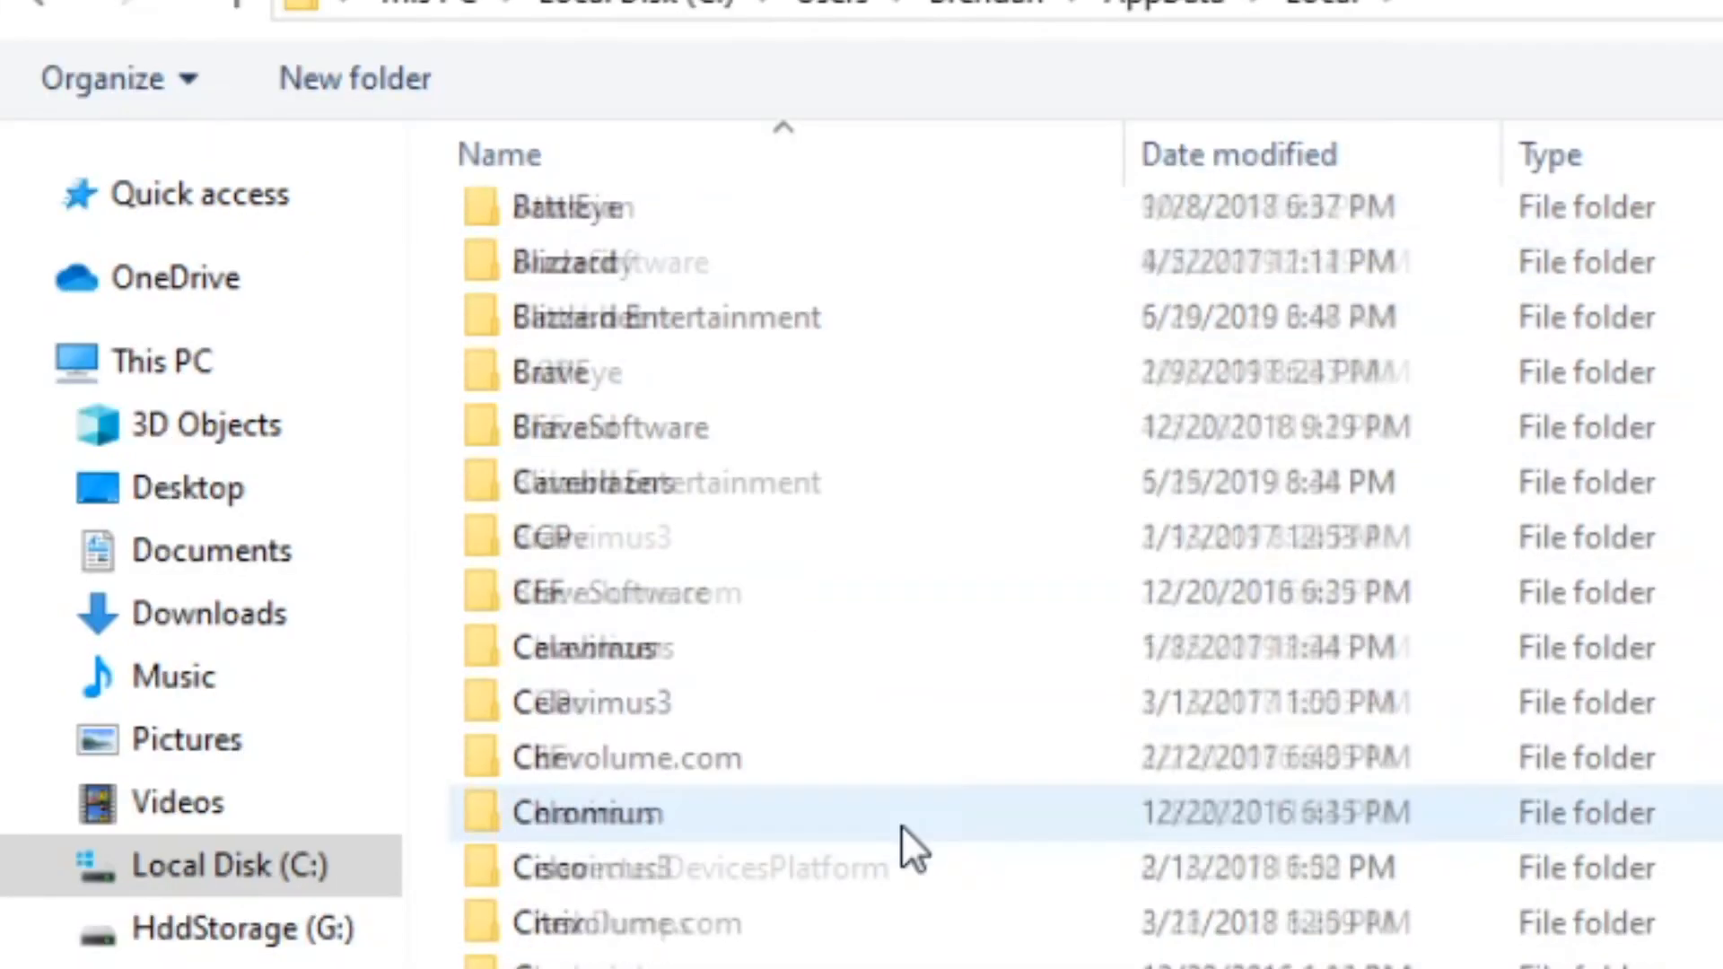
# - Set Visual Studio Code from the Programs\Microsoft VS Code folder as the external script editor and close Preferences
pyautogui.scroll(-10, 729, 631)
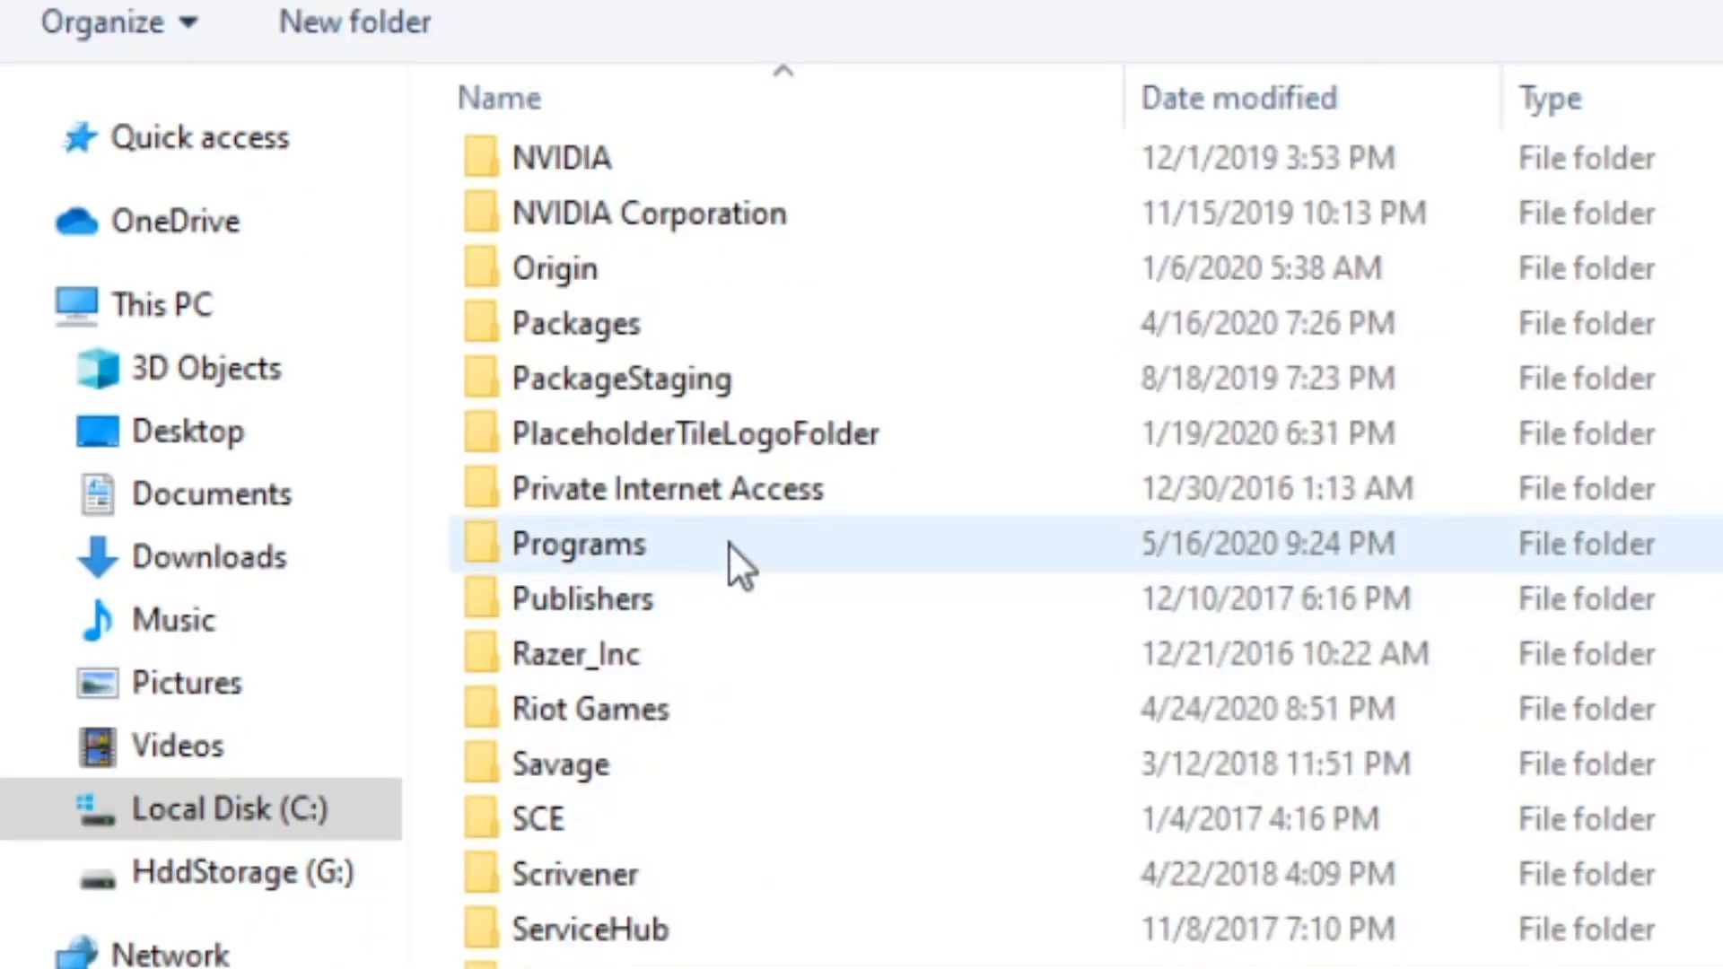
pyautogui.doubleClick(729, 600)
pyautogui.doubleClick(961, 229)
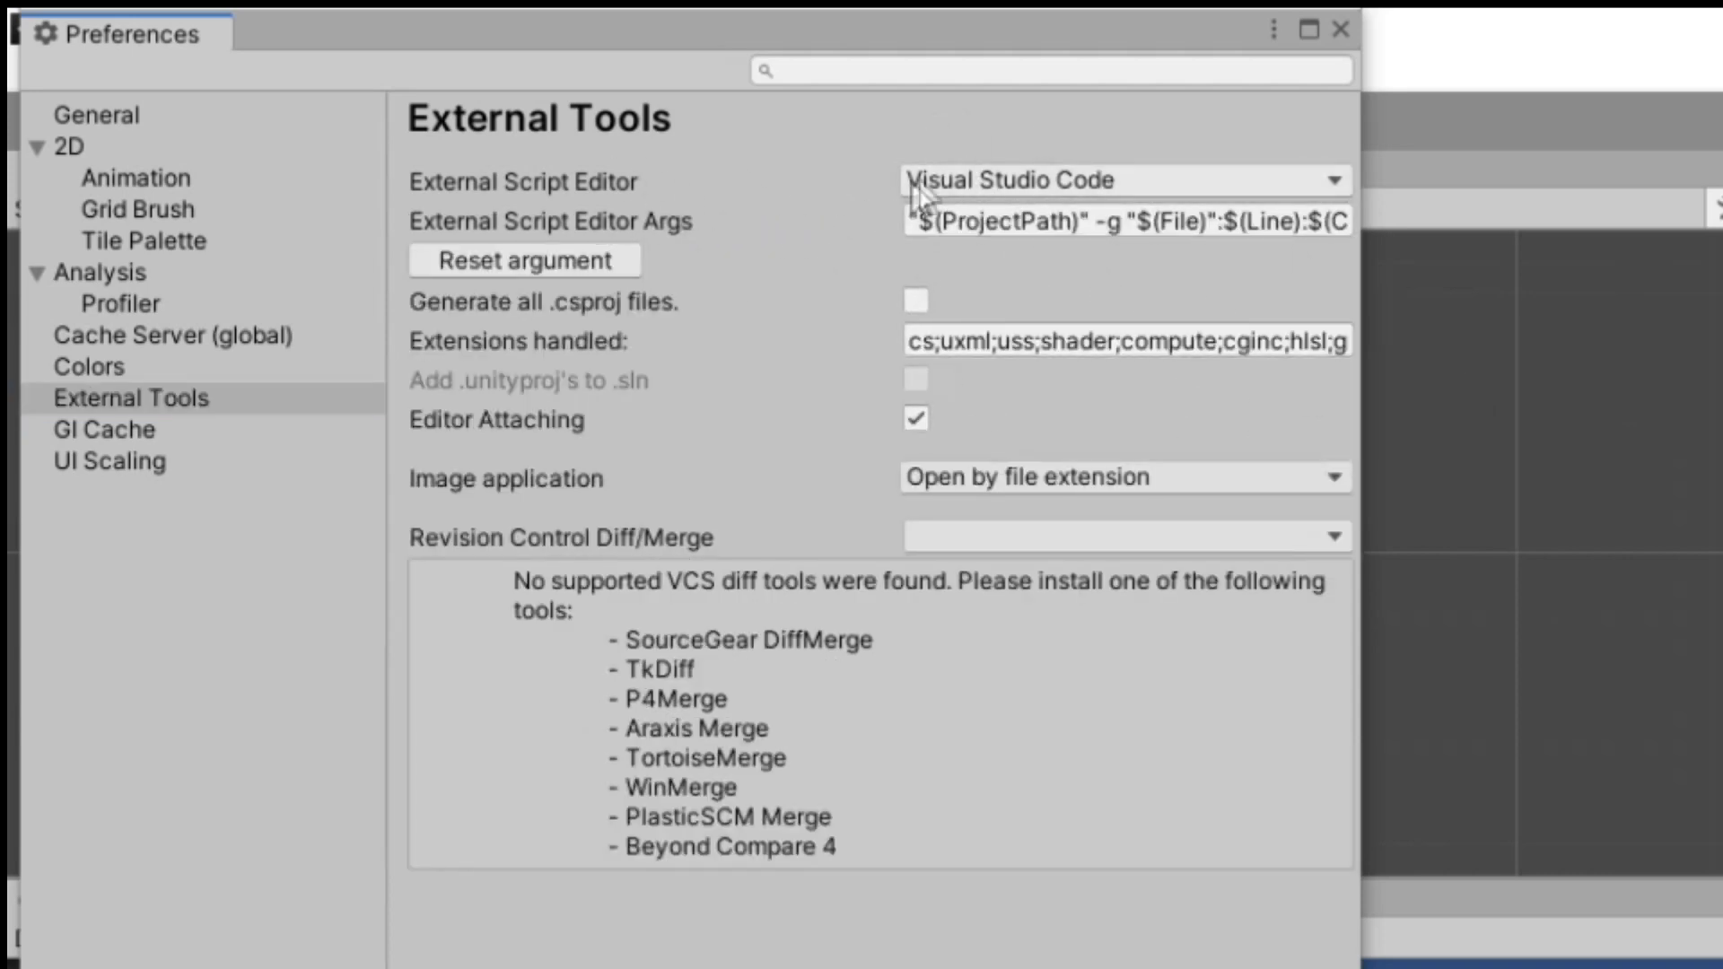
pyautogui.click(1336, 32)
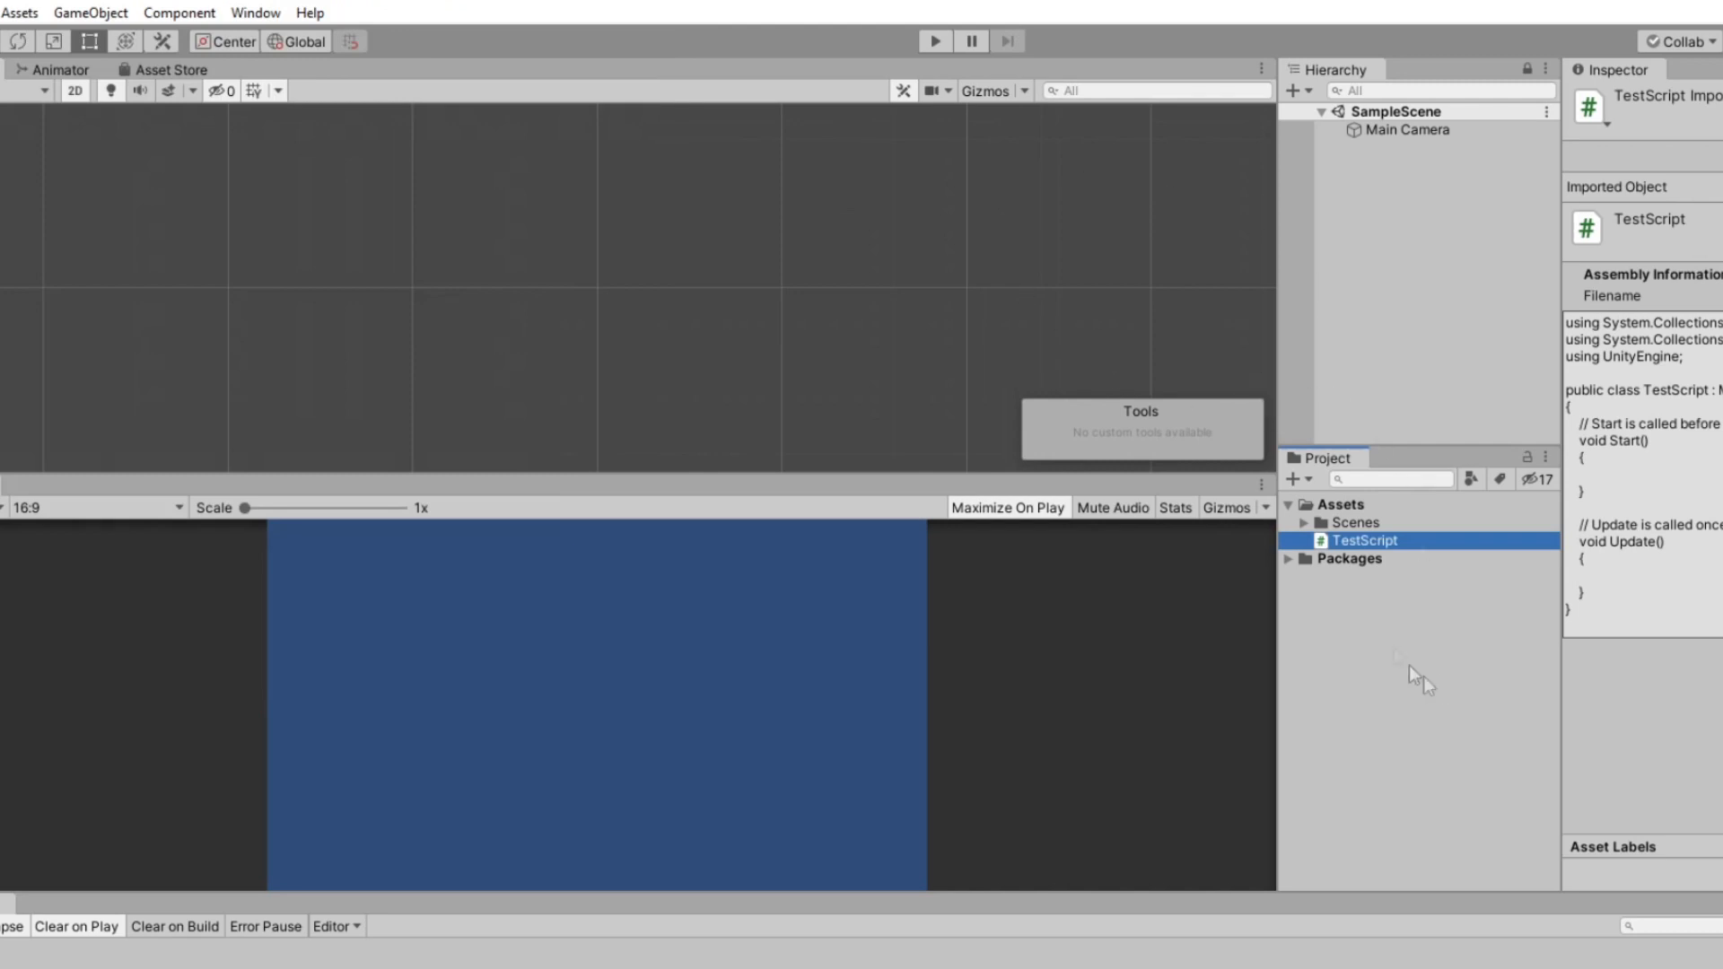
# - Open TestScript from Unity and try code completion inside the class with "public GameObject", replacing the type with "Rigid"
pyautogui.doubleClick(1374, 537)
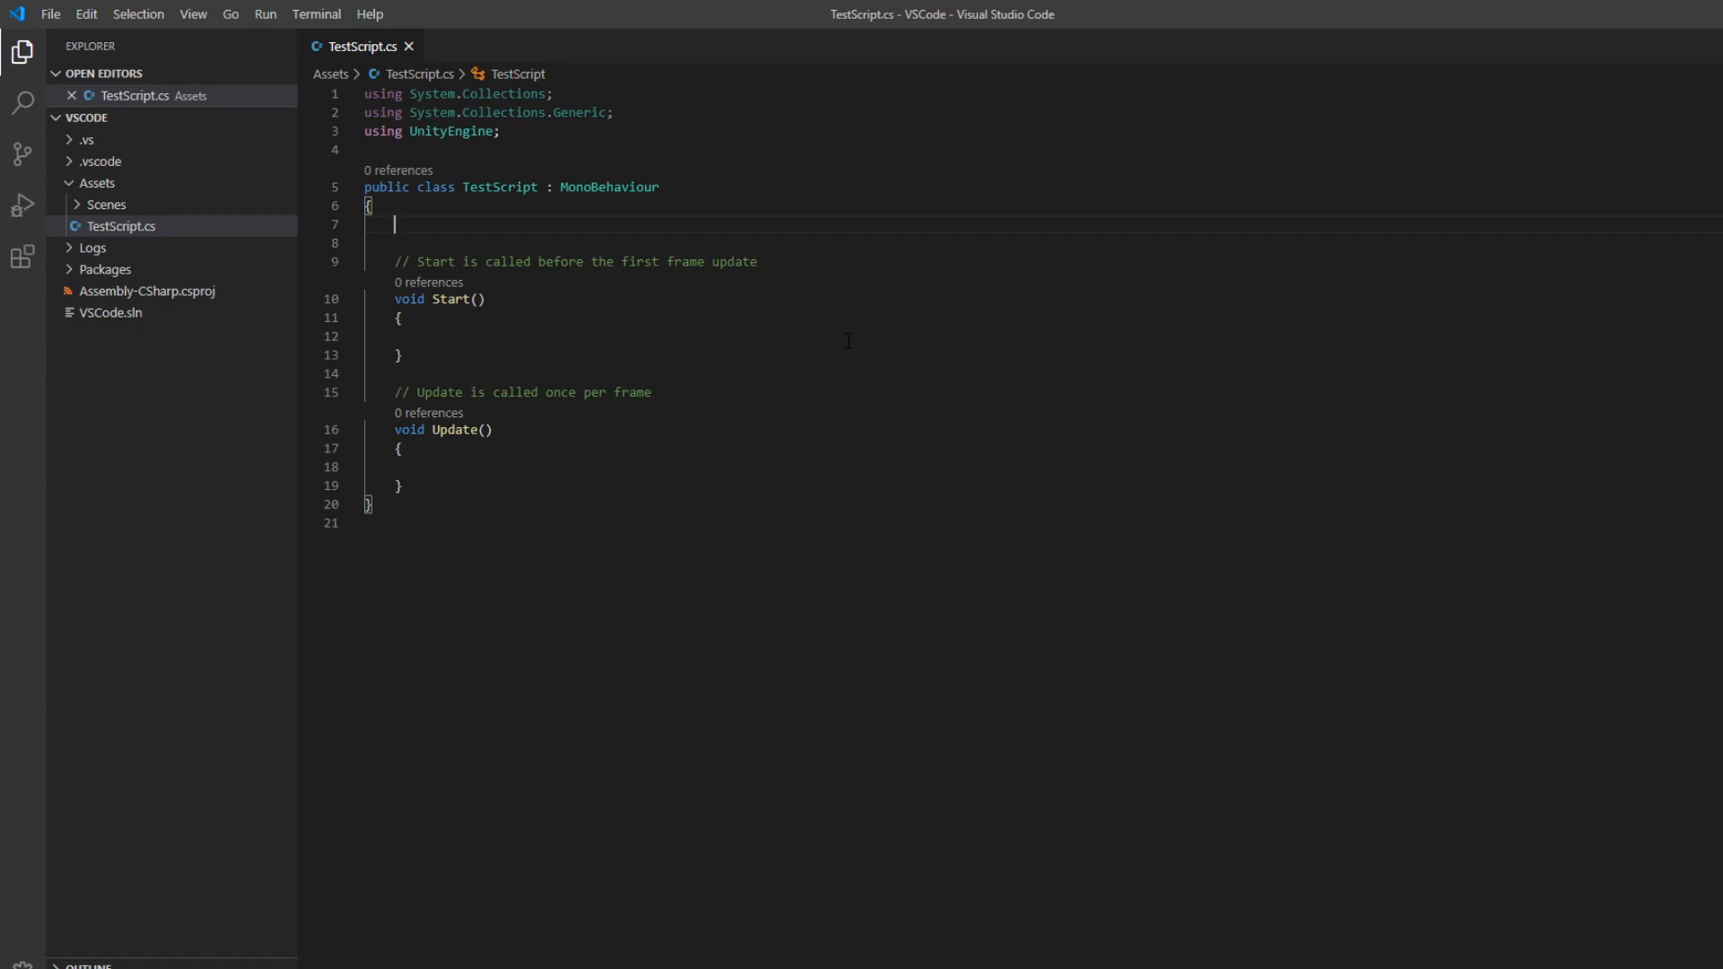
pyautogui.write('public Game')
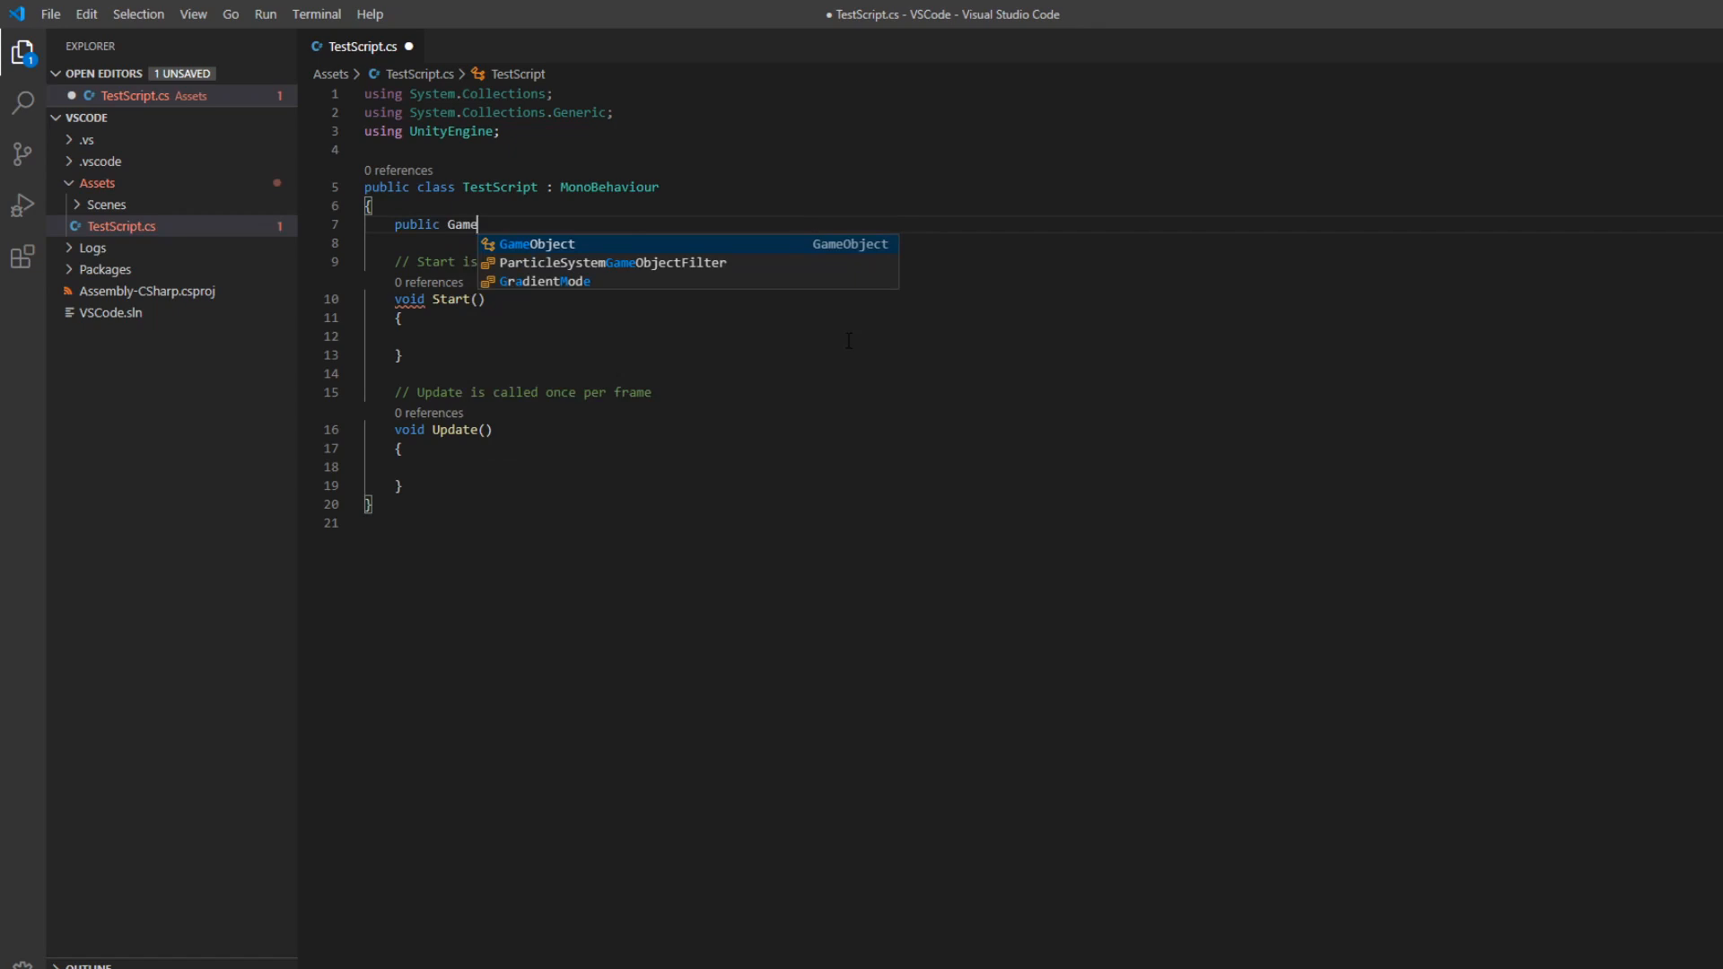
pyautogui.write('O')
pyautogui.press('Tab')
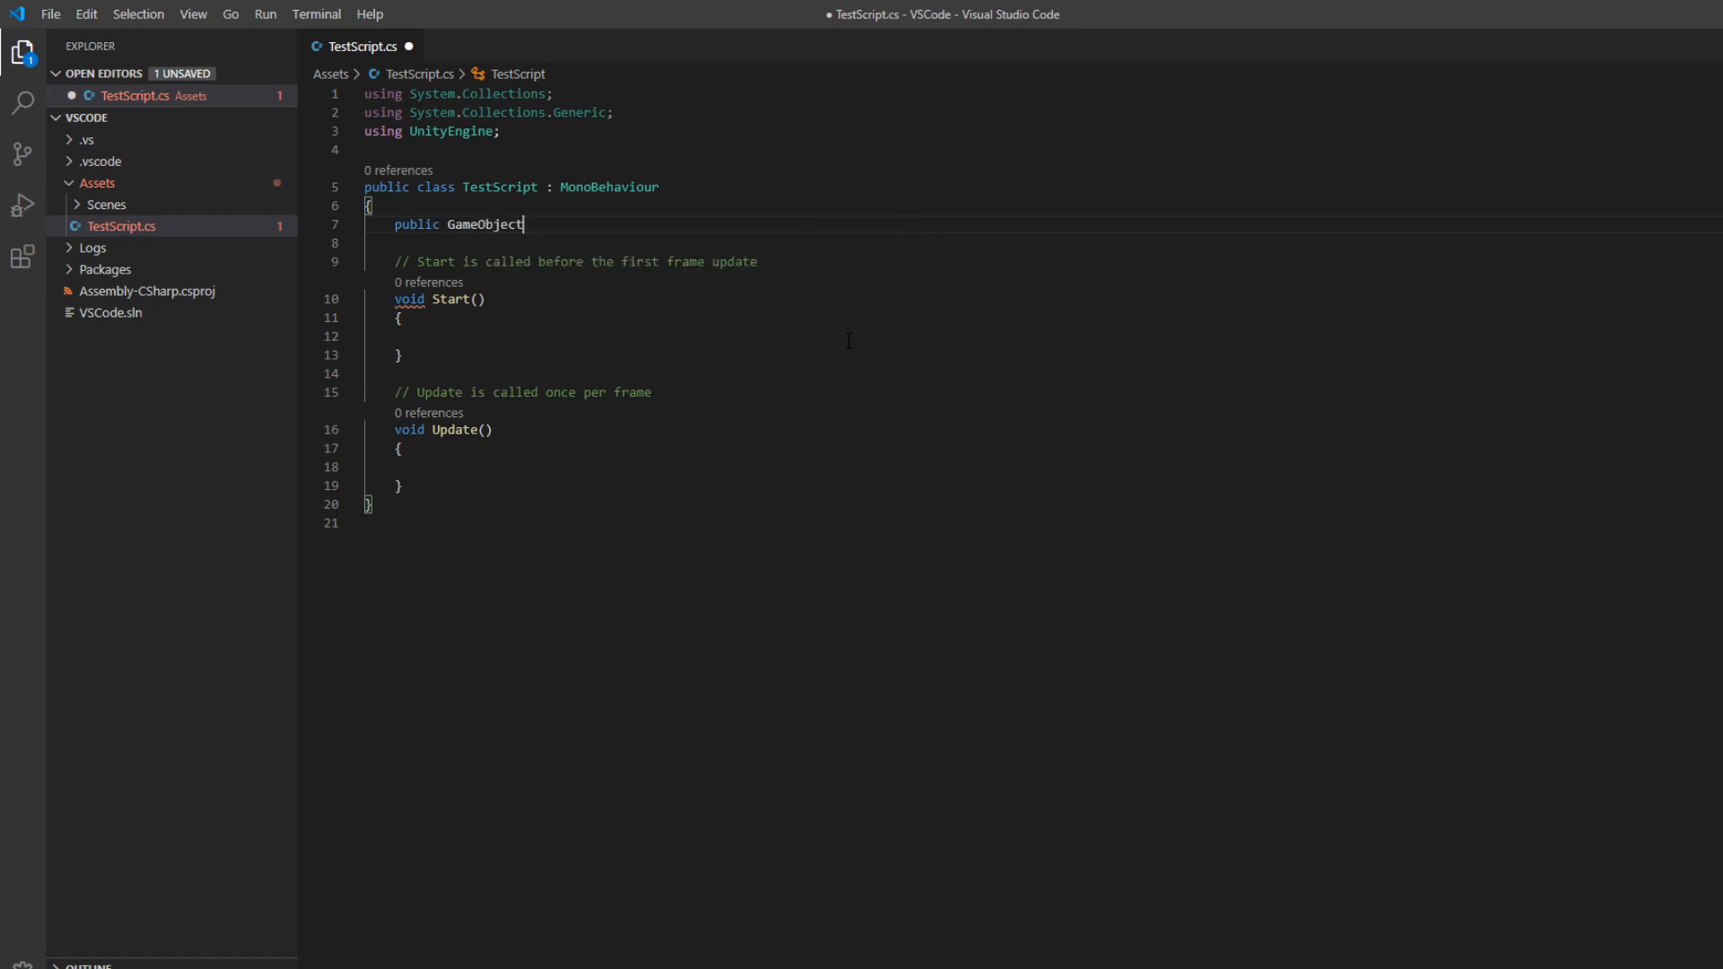
pyautogui.hotkey('ctrl', 'BackSpace')
pyautogui.write('Rigid')
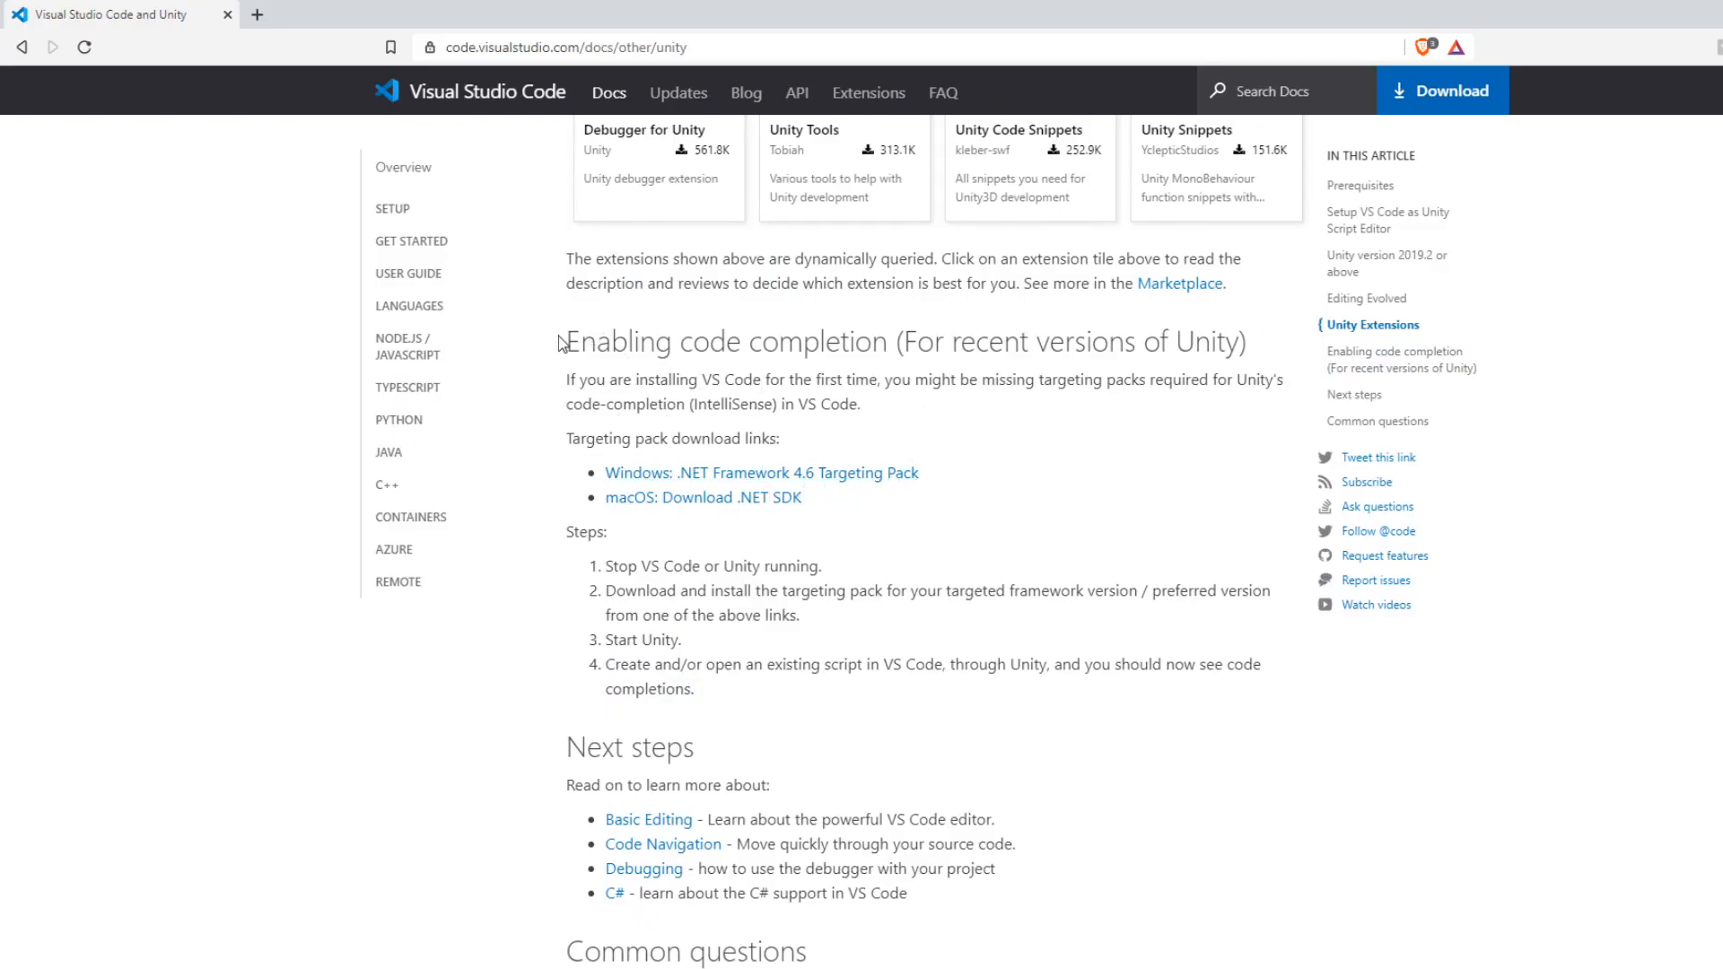
# - Look over the documentation section on enabling code completion for recent versions of Unity
pyautogui.moveTo(565, 342); pyautogui.dragTo(884, 455)
pyautogui.click(879, 437)
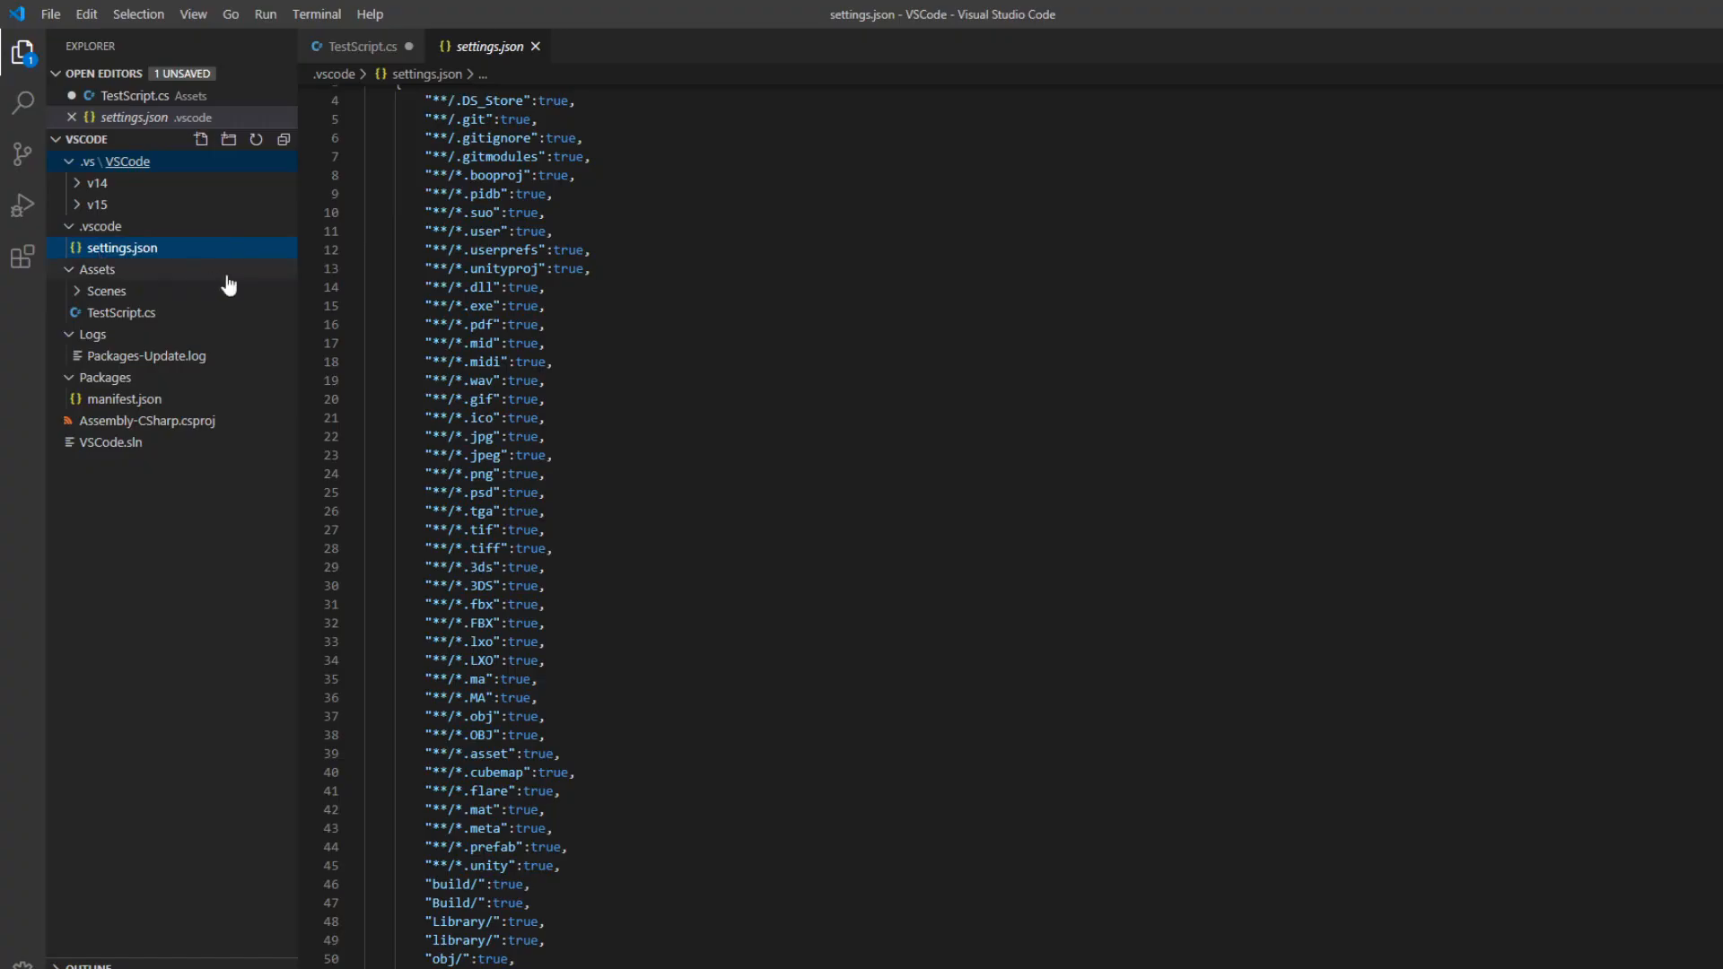
# - Examine the files.exclude entries in the project's settings.json from the beginning
pyautogui.scroll(1, 637, 320)
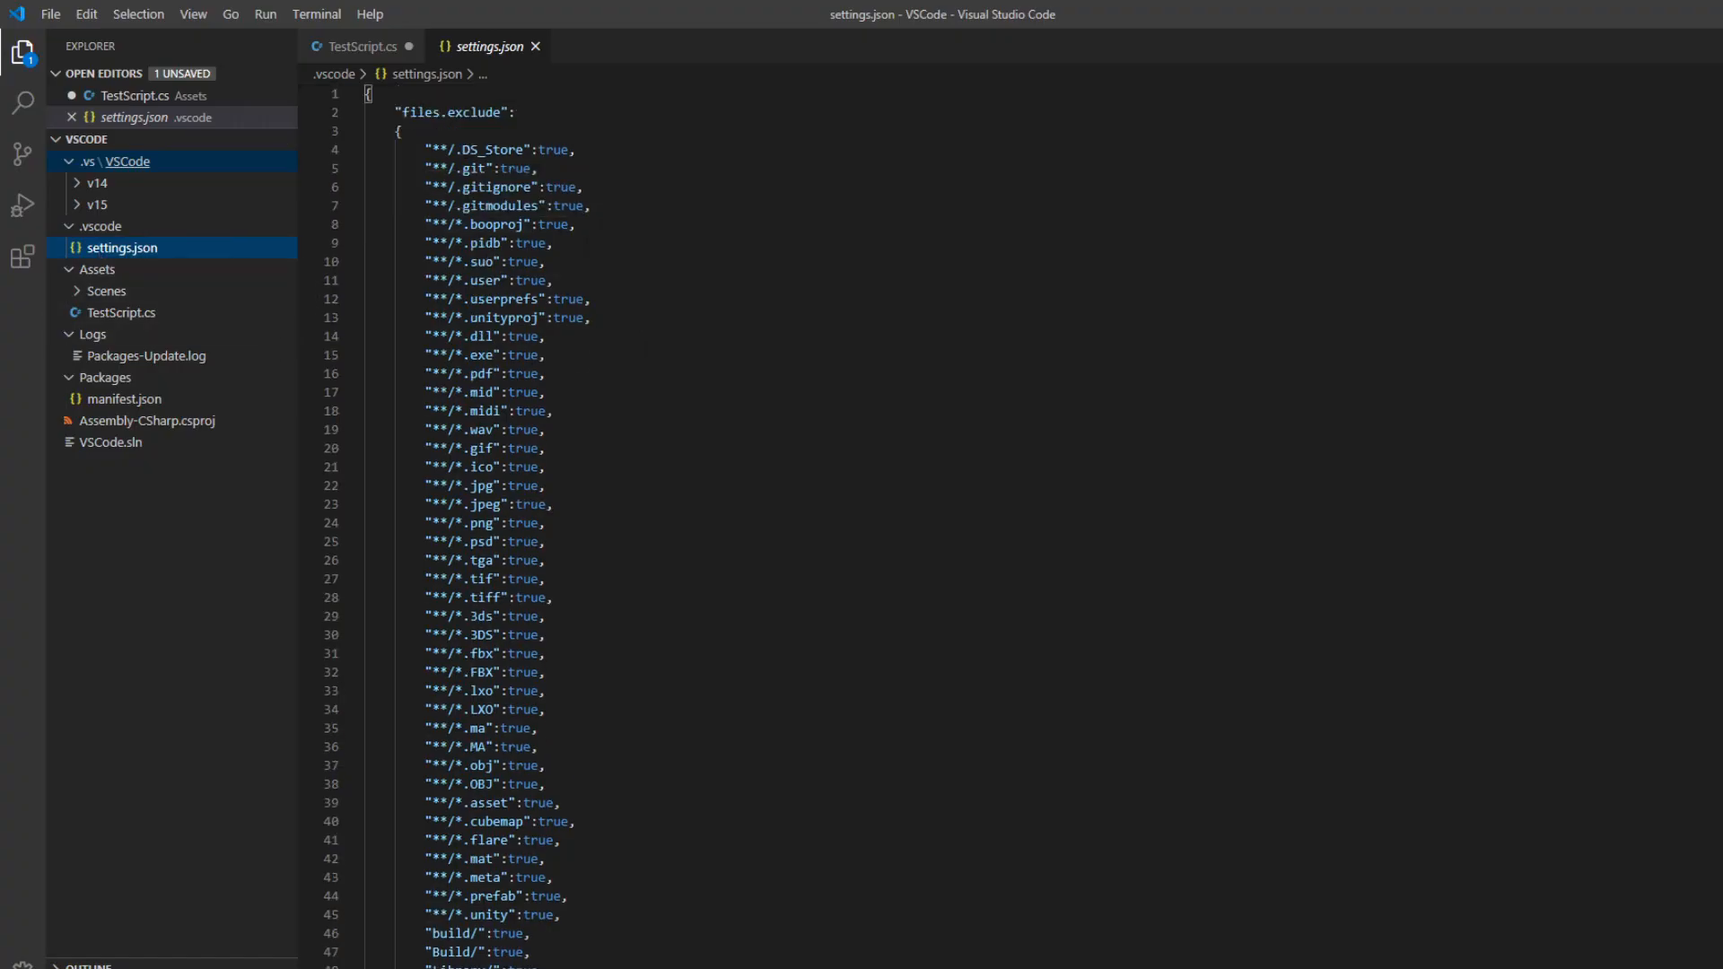
# - Look through the remaining exclusion entries in settings.json and return to TestScript.cs
pyautogui.scroll(-6, 994, 400)
pyautogui.scroll(6, 993, 399)
pyautogui.hotkey('ctrl', 'Tab')
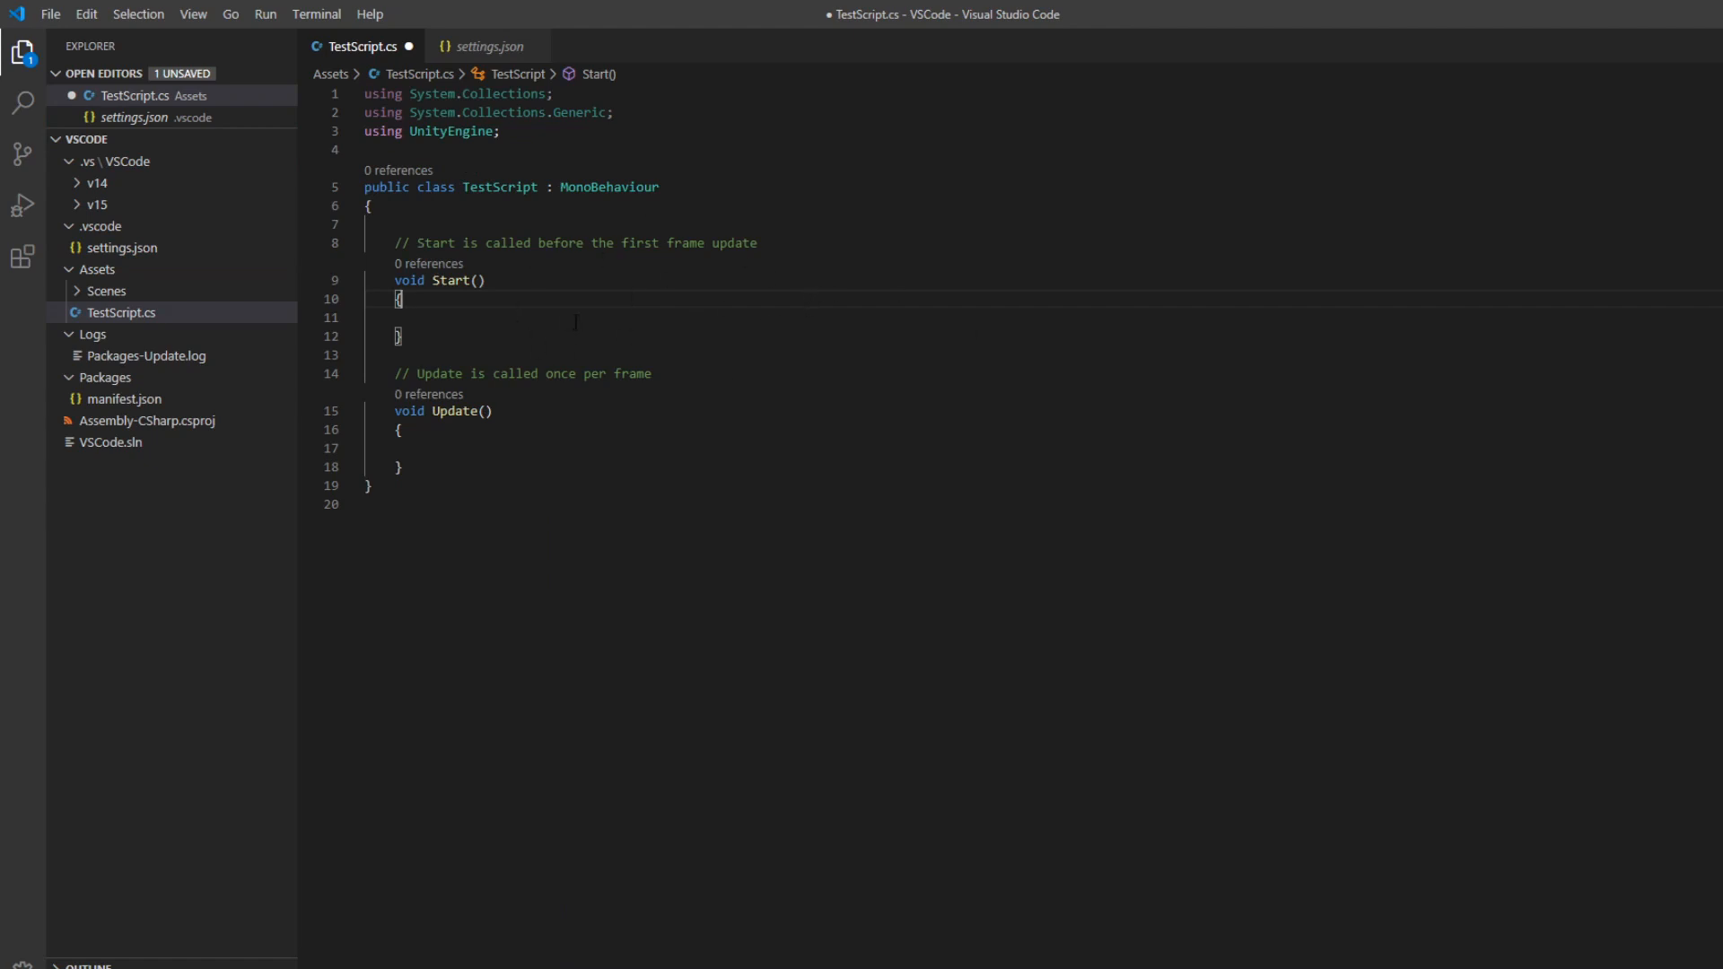
# - Find the Debugger for Unity extension by Unity Technologies in the marketplace and install it
pyautogui.click(22, 257)
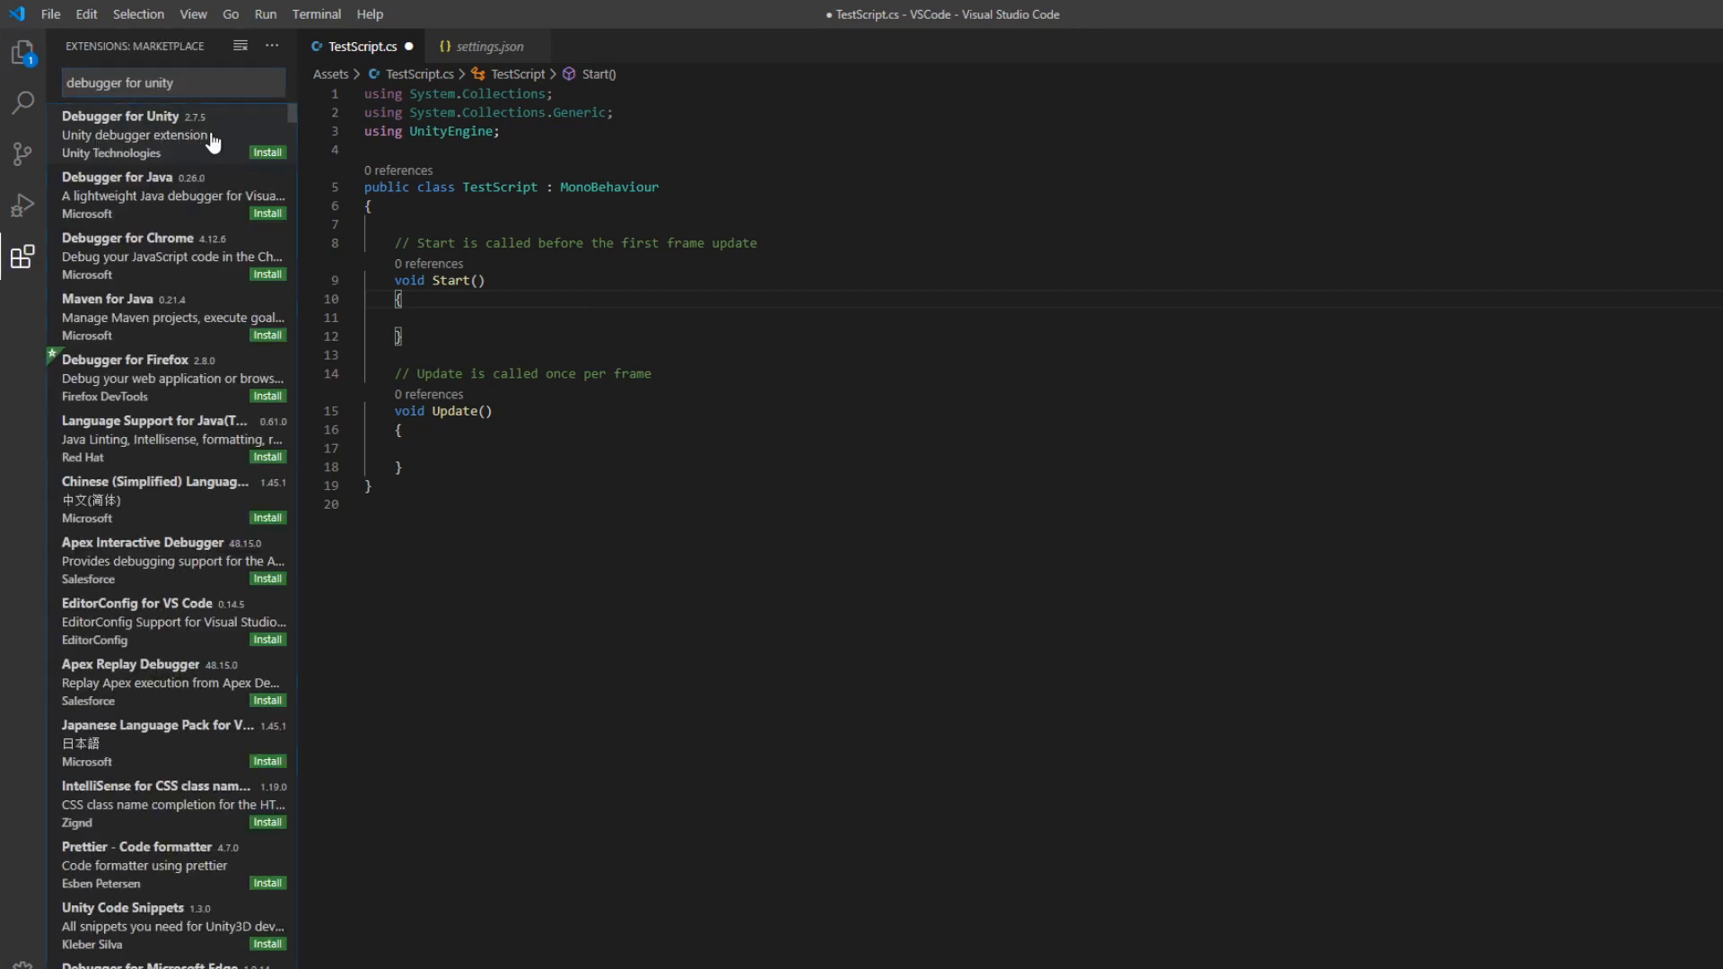
pyautogui.click(215, 142)
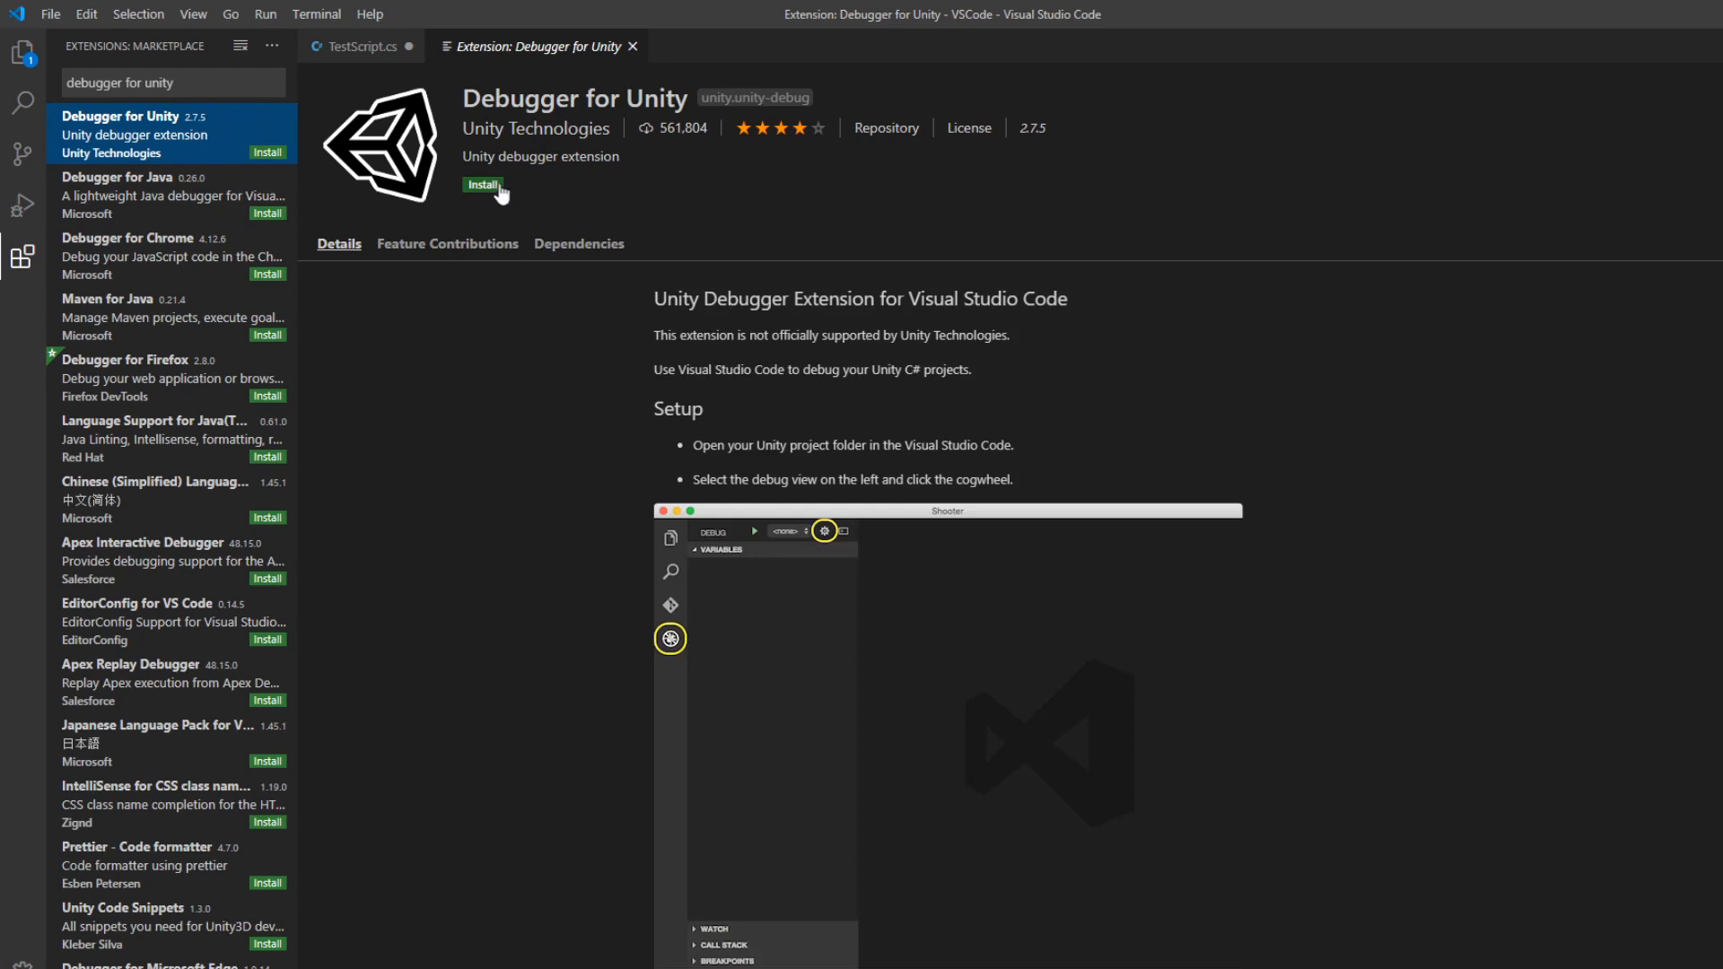
pyautogui.click(493, 186)
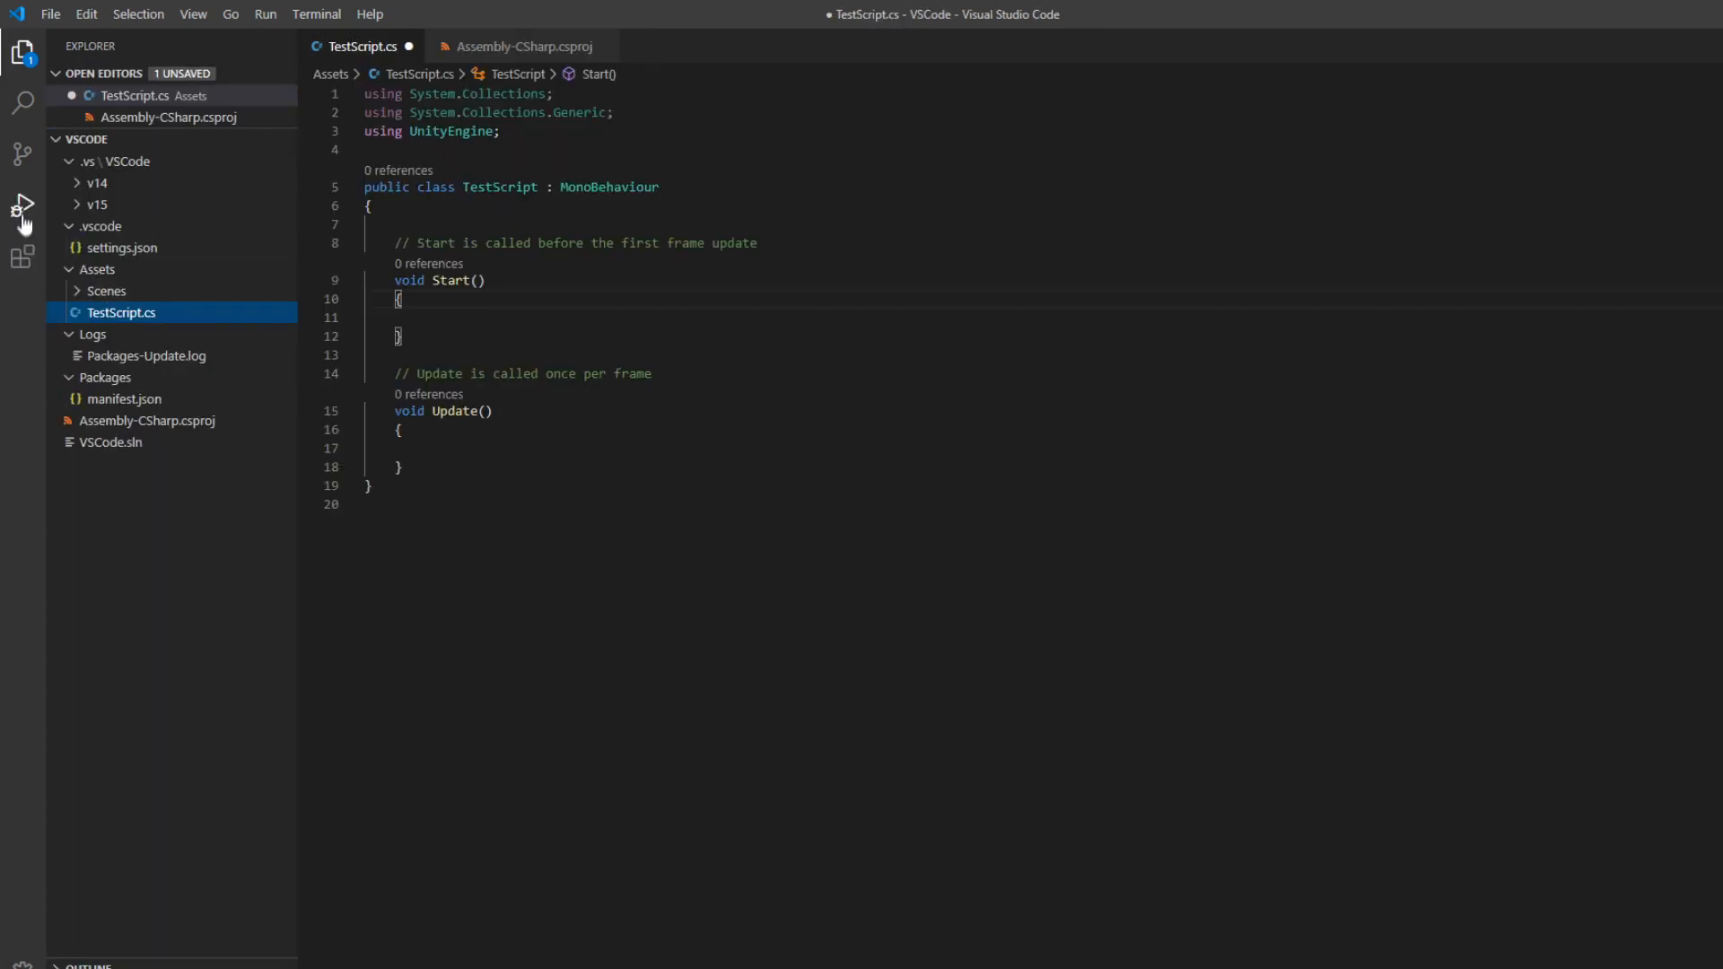
# - Create a launch.json file for the Unity Debugger environment and start debugging with the Unity Editor configuration
pyautogui.click(24, 209)
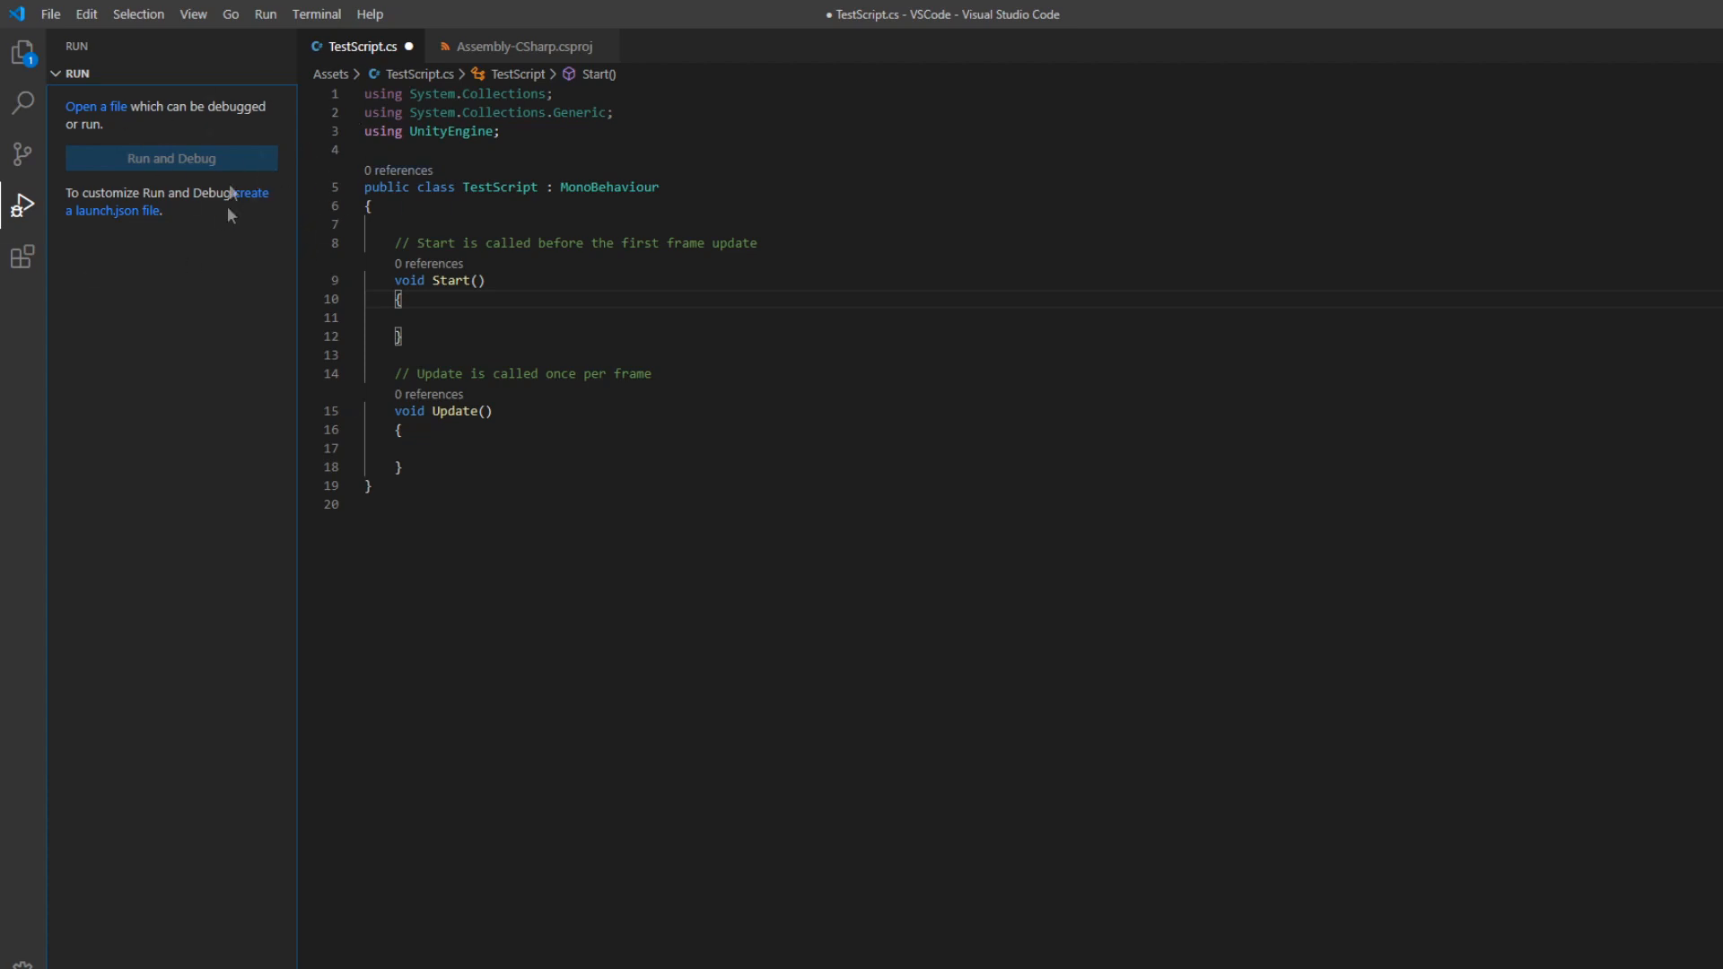
pyautogui.click(111, 213)
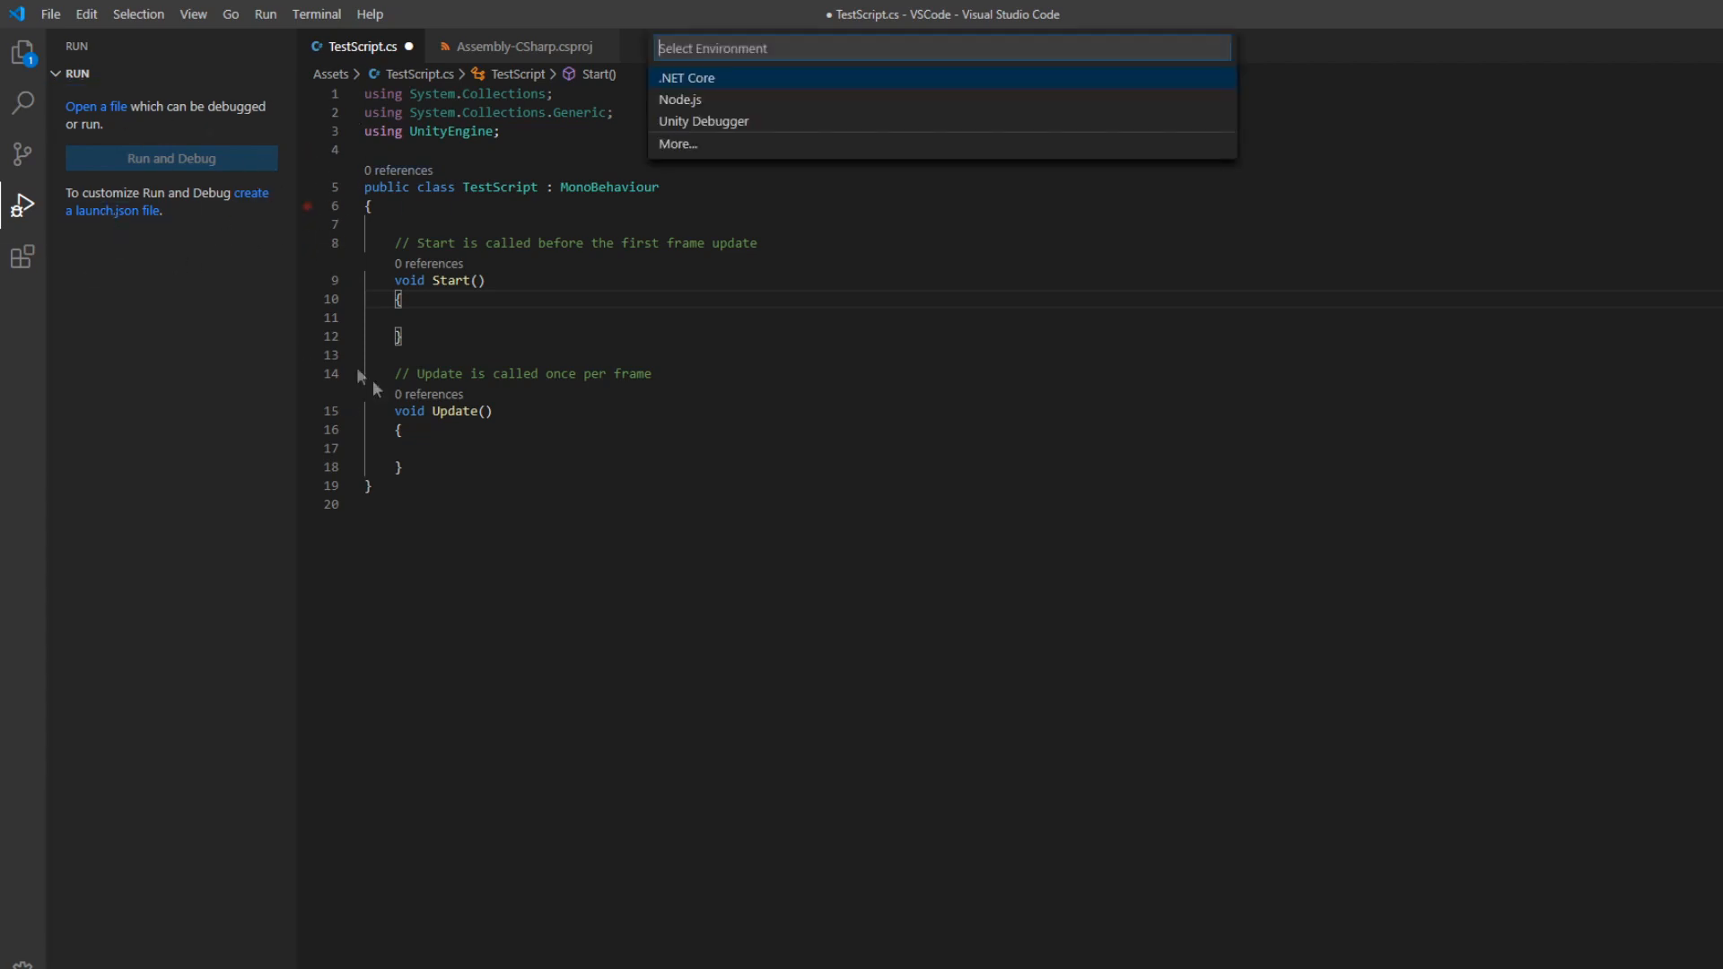
pyautogui.click(752, 122)
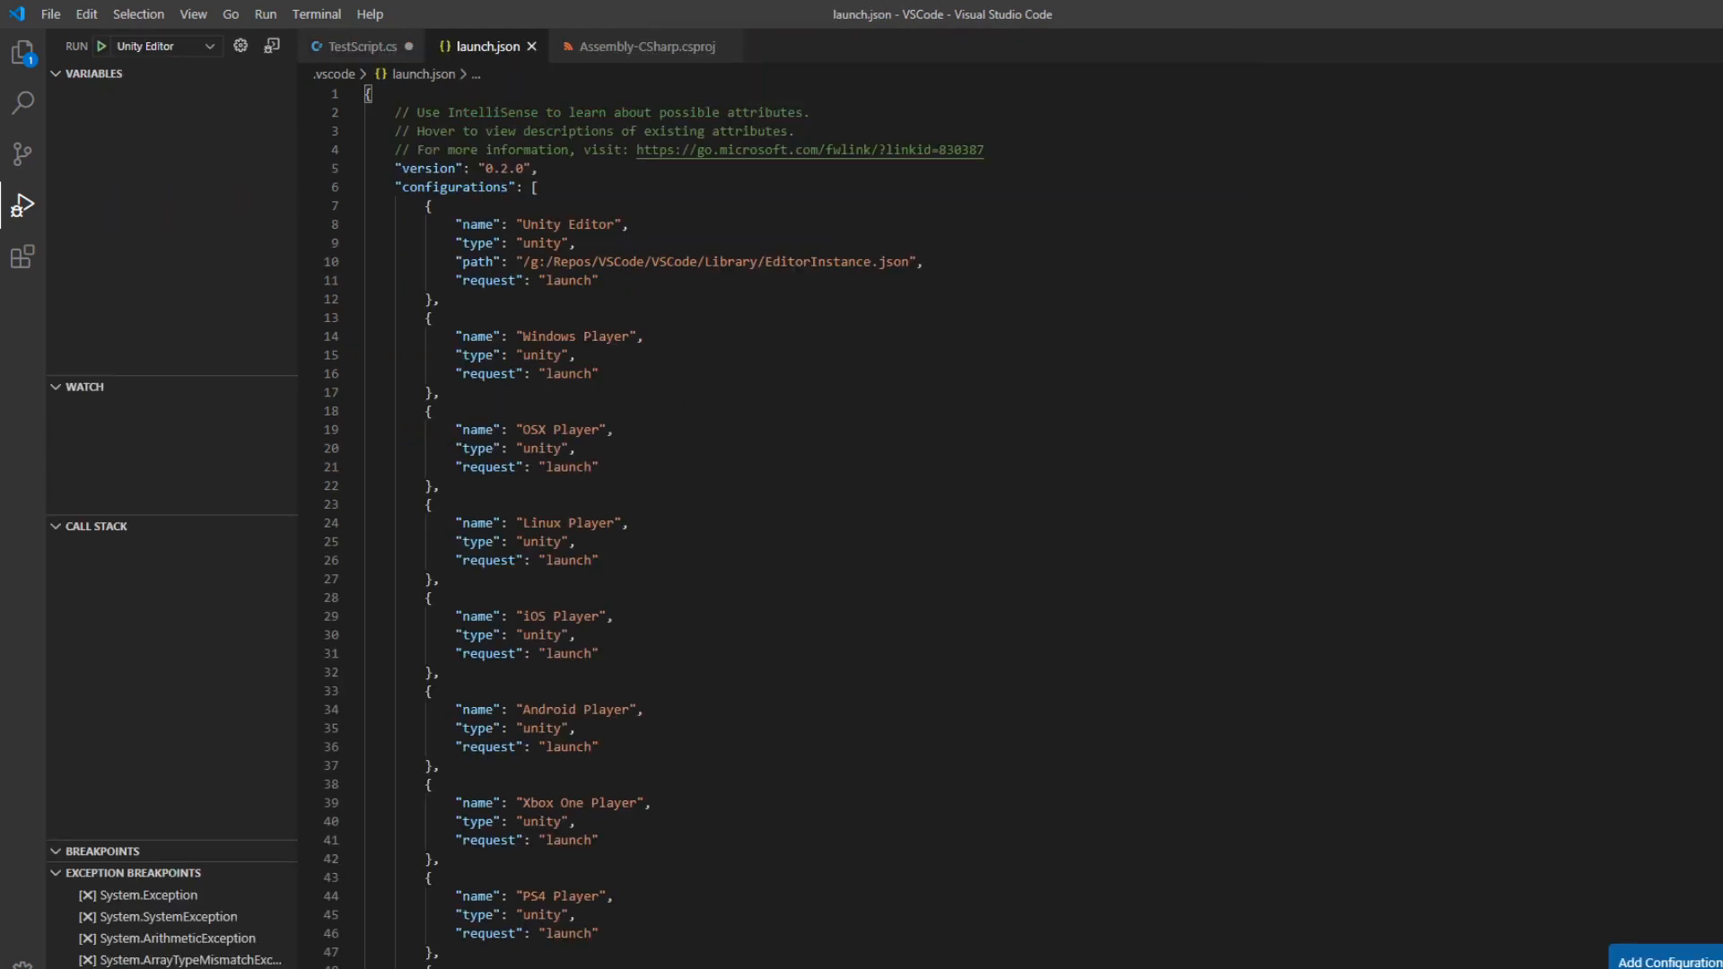
pyautogui.click(101, 46)
pyautogui.click(1014, 465)
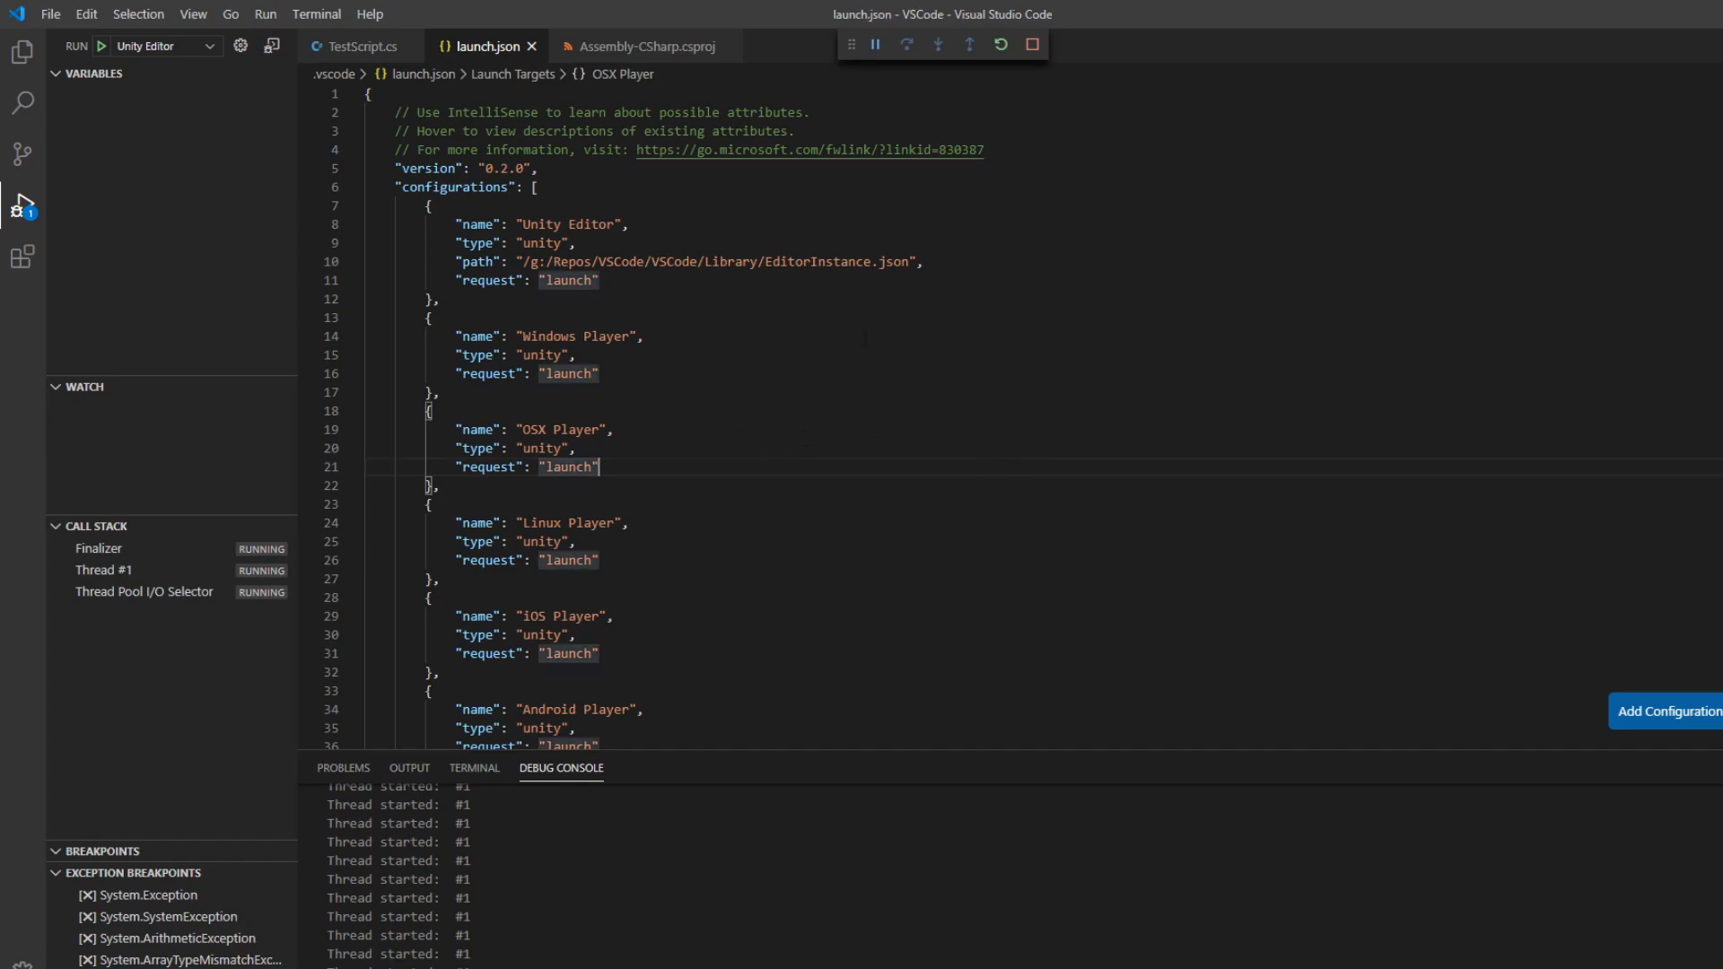
# - In Unity, attach TestScript to the Main Camera in SampleScene
pyautogui.click(1260, 496)
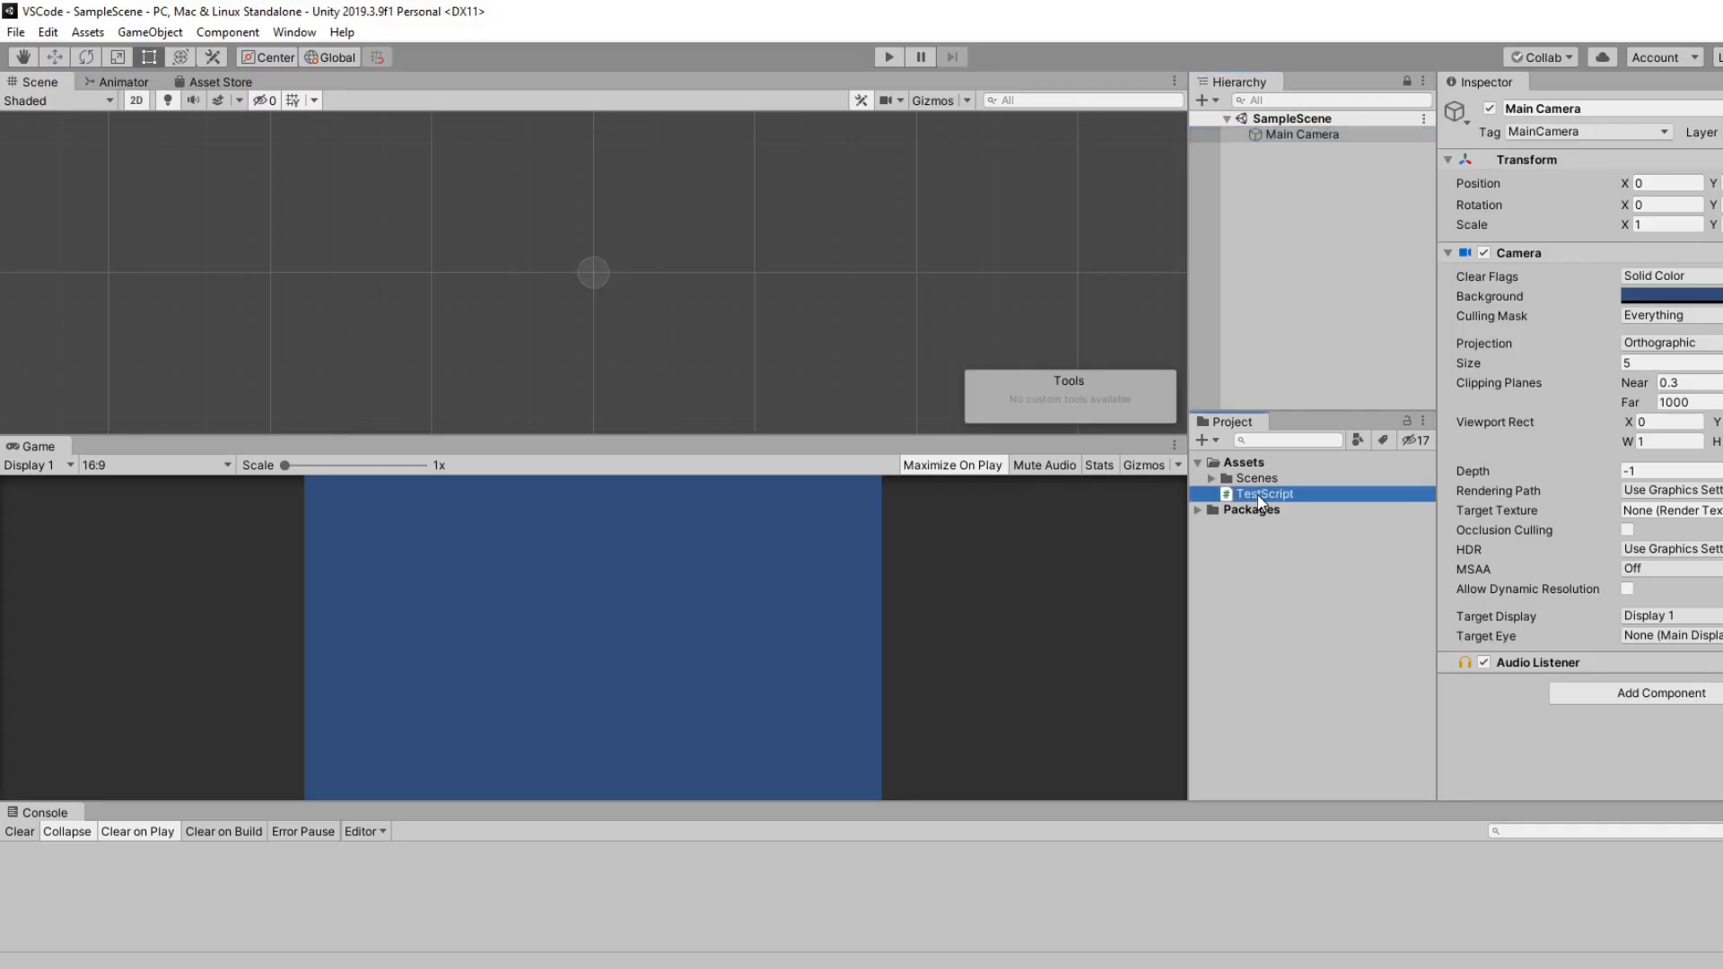
pyautogui.moveTo(1259, 500); pyautogui.dragTo(1307, 135)
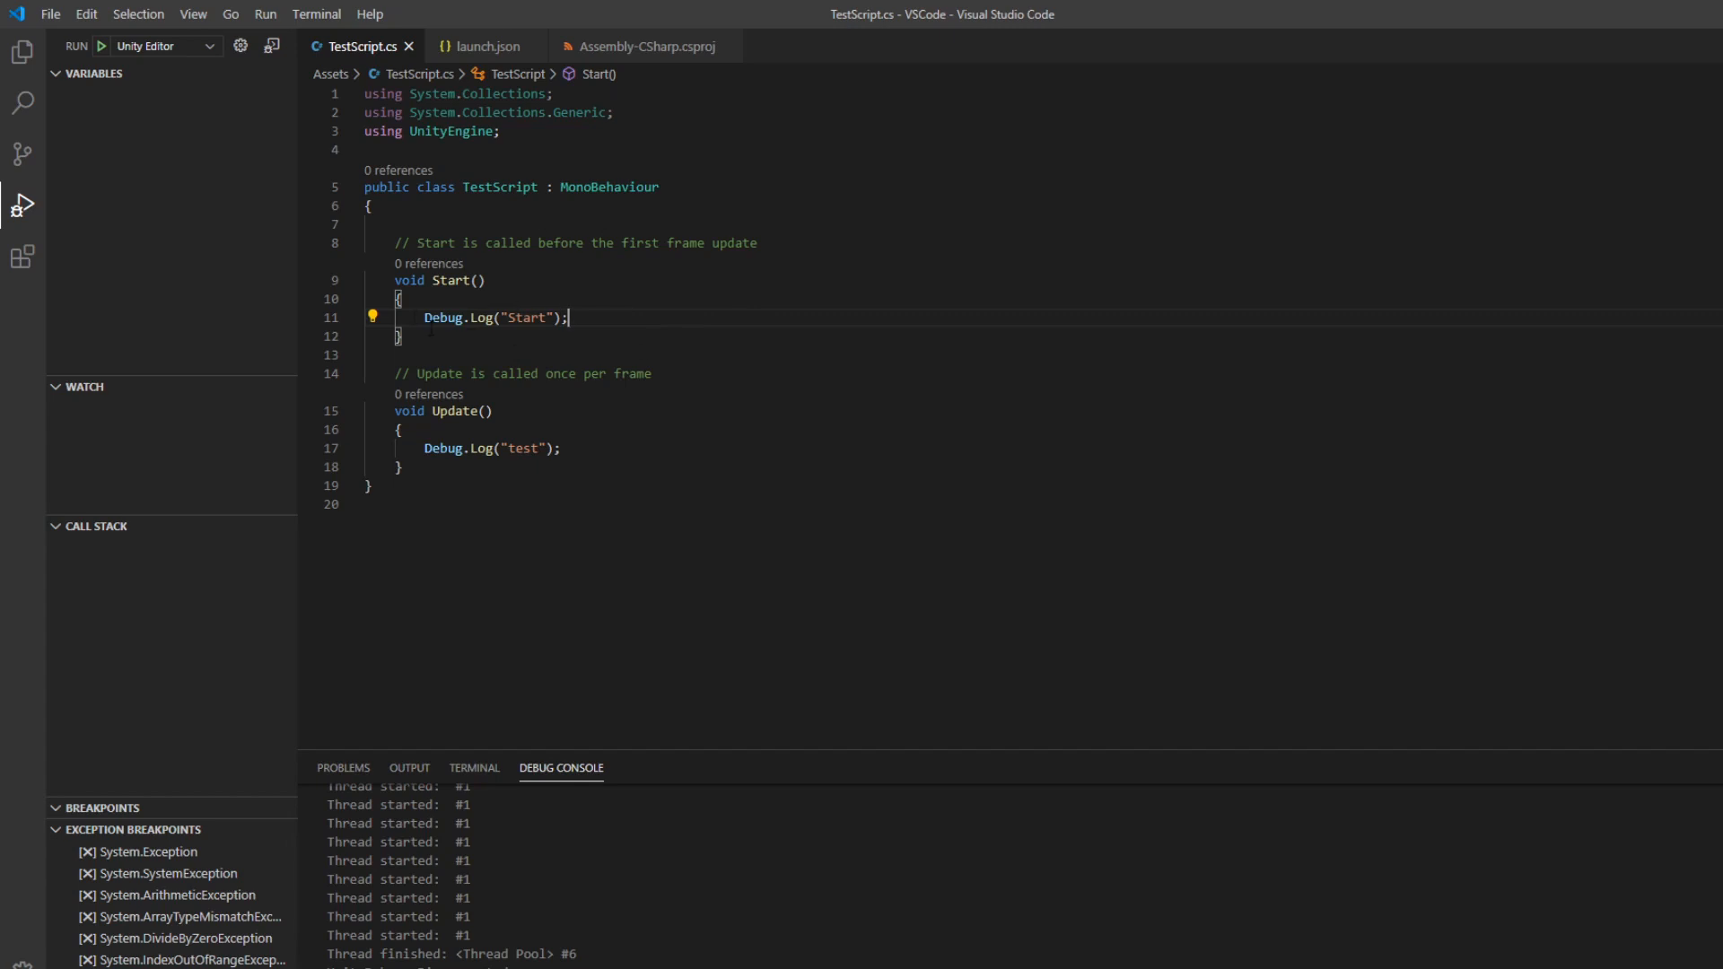
# - Set breakpoints in TestScript.cs on the Debug.Log calls at line 11 in Start and line 17 in Update
pyautogui.press('Home')
pyautogui.click(307, 318)
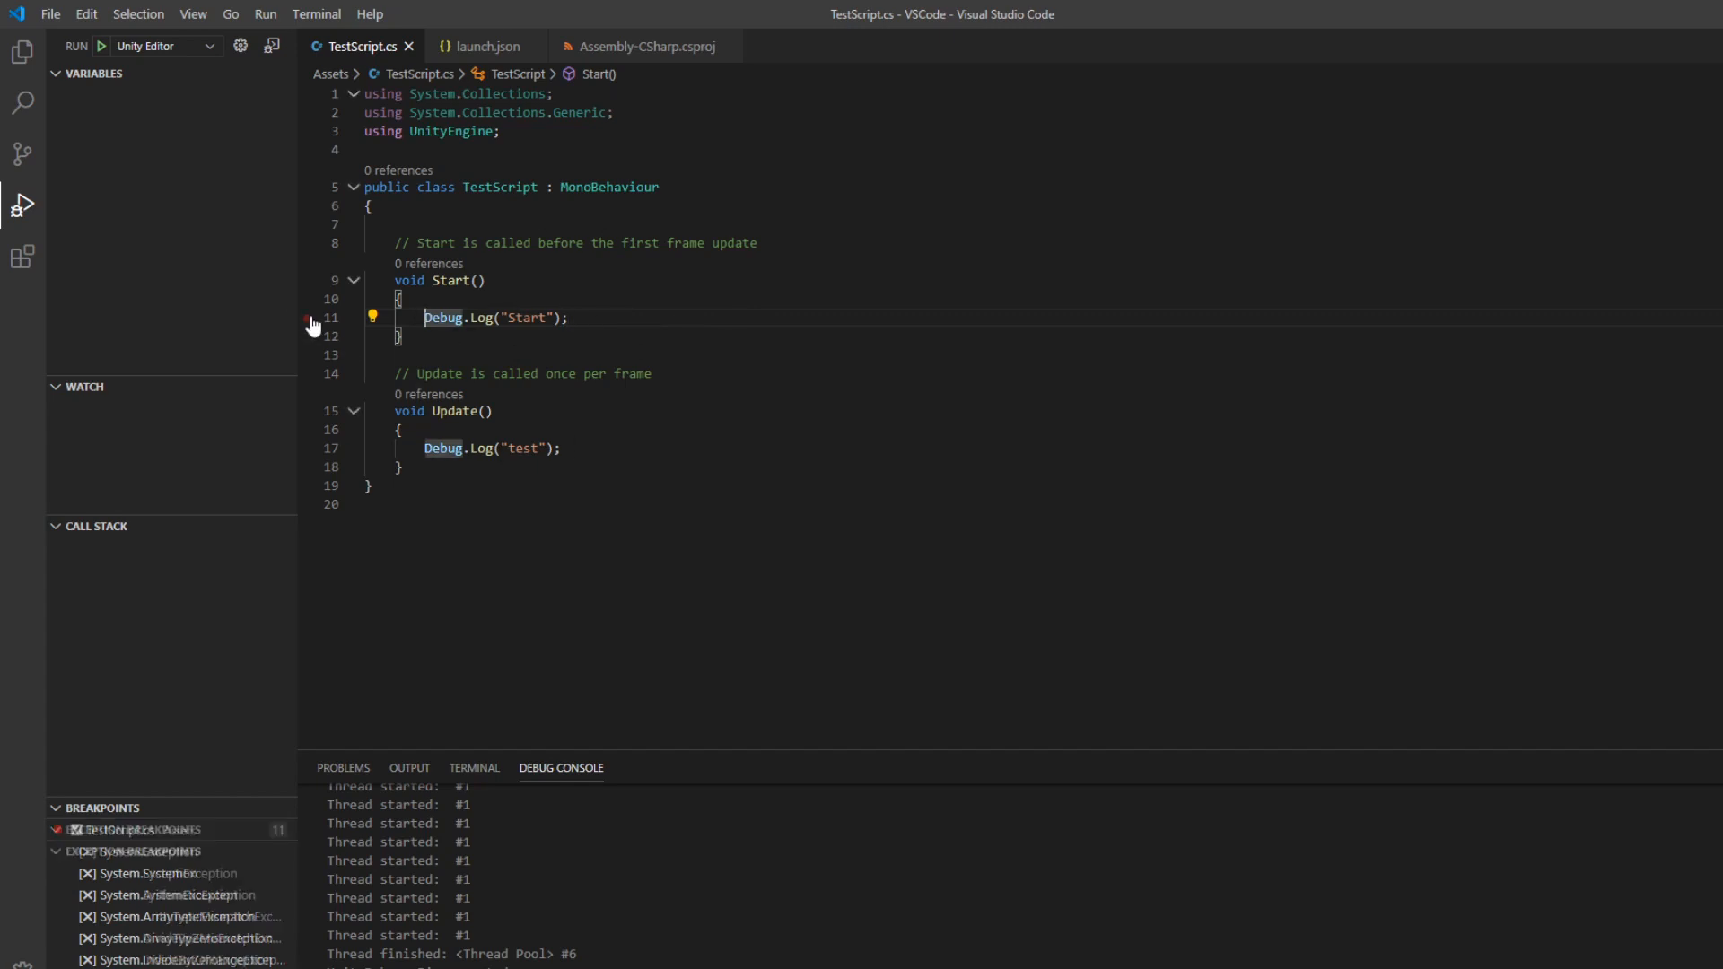
pyautogui.click(307, 449)
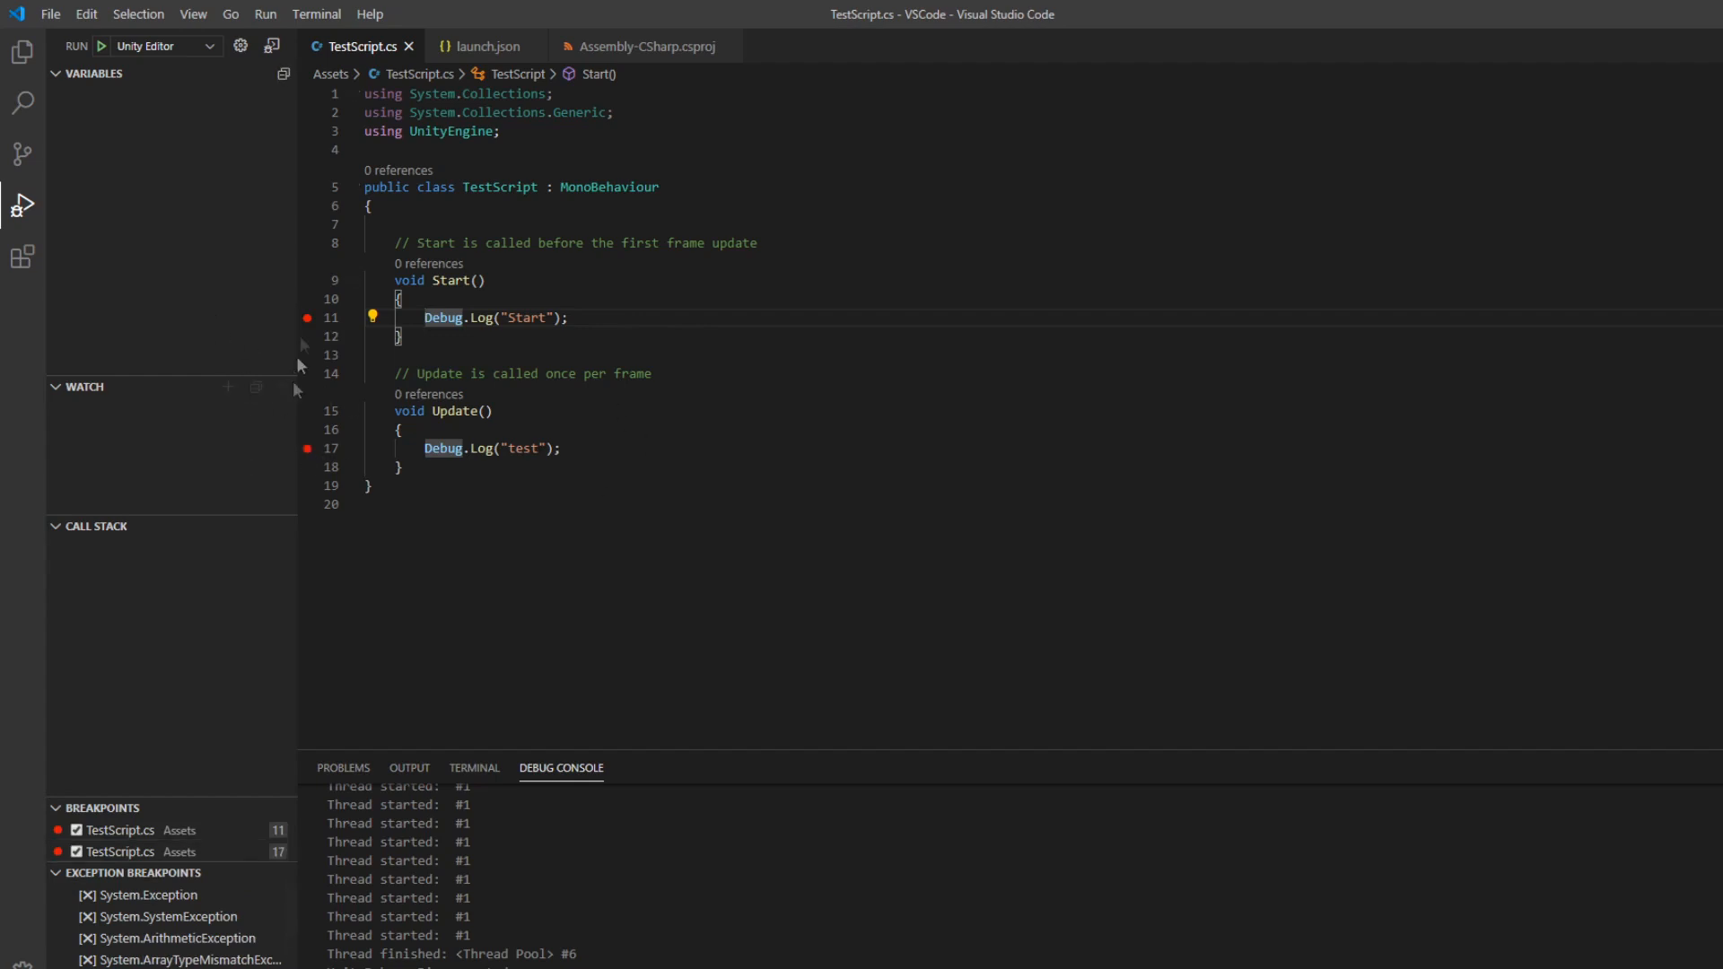
# - Start debugging with the Unity Editor configuration and play the scene in Unity
pyautogui.click(102, 46)
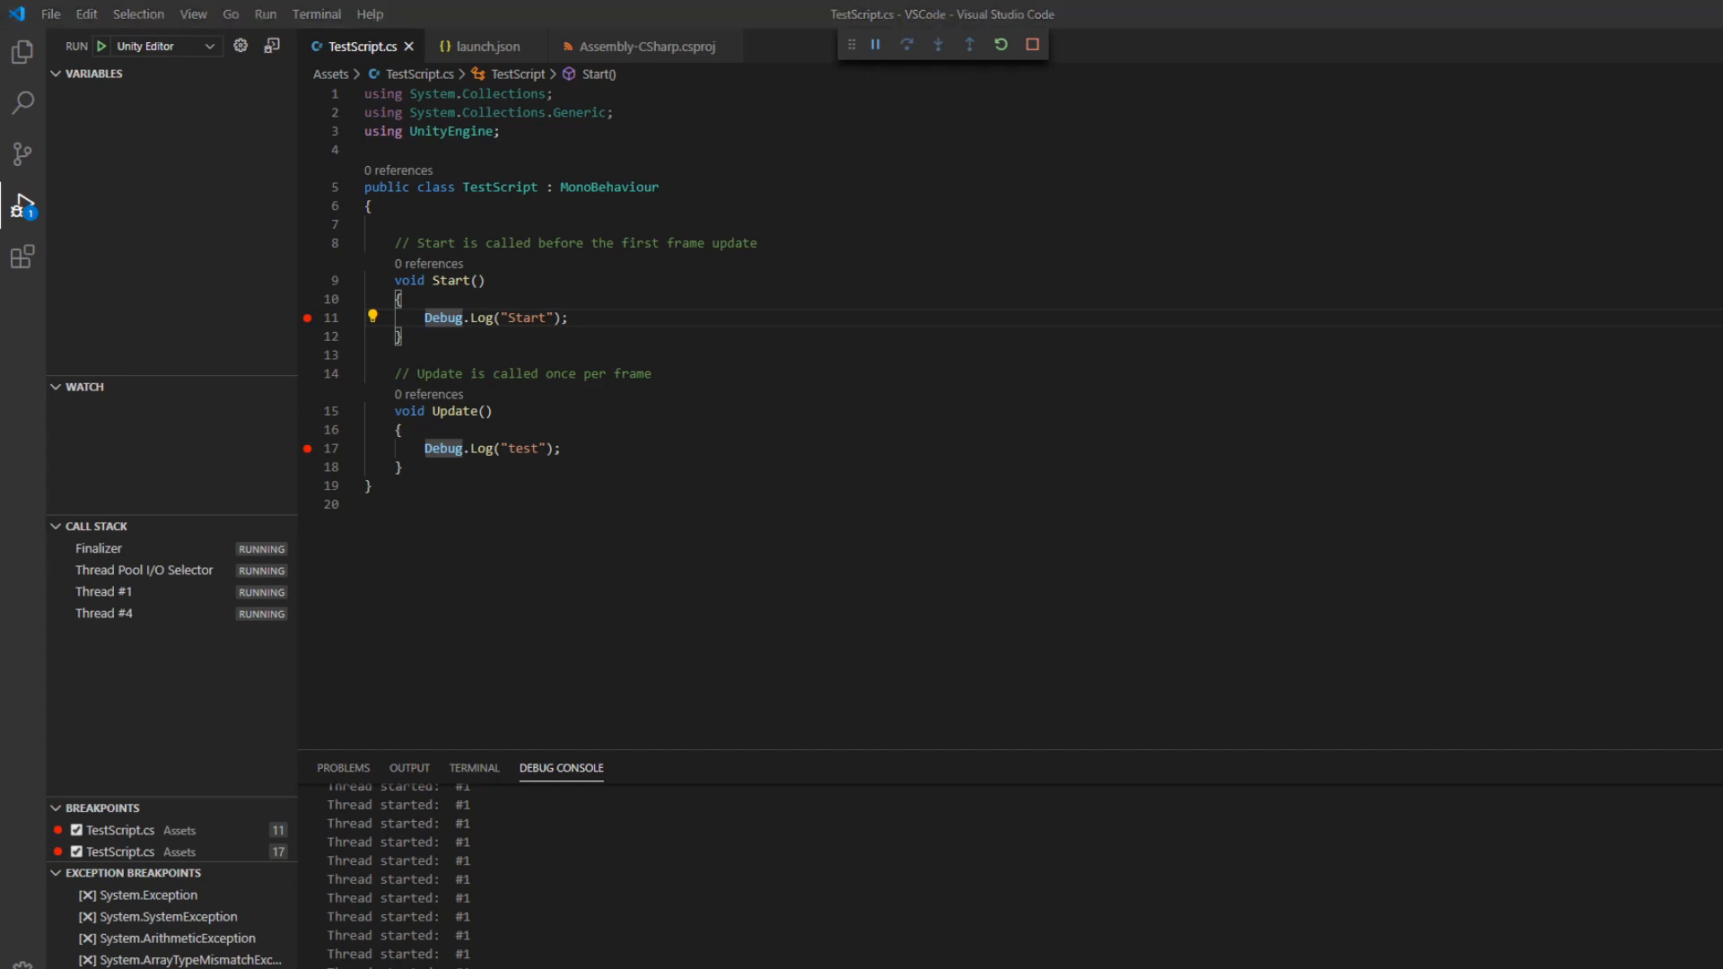
pyautogui.hotkey('alt', 'Tab')
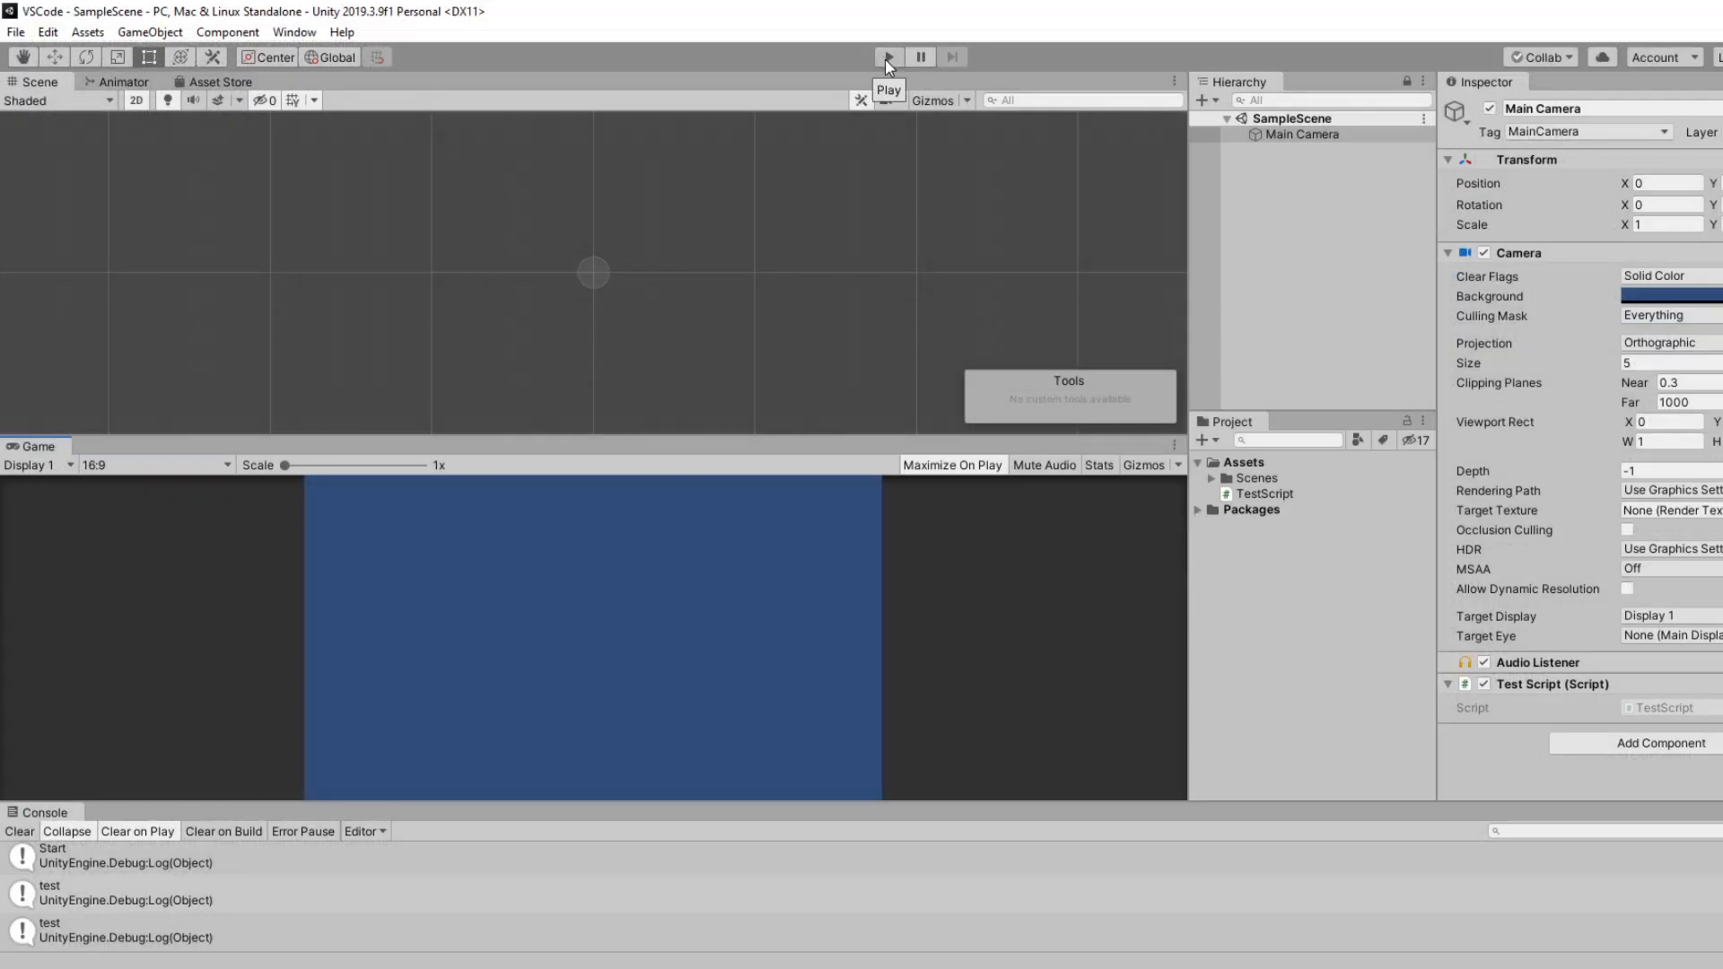
pyautogui.click(887, 57)
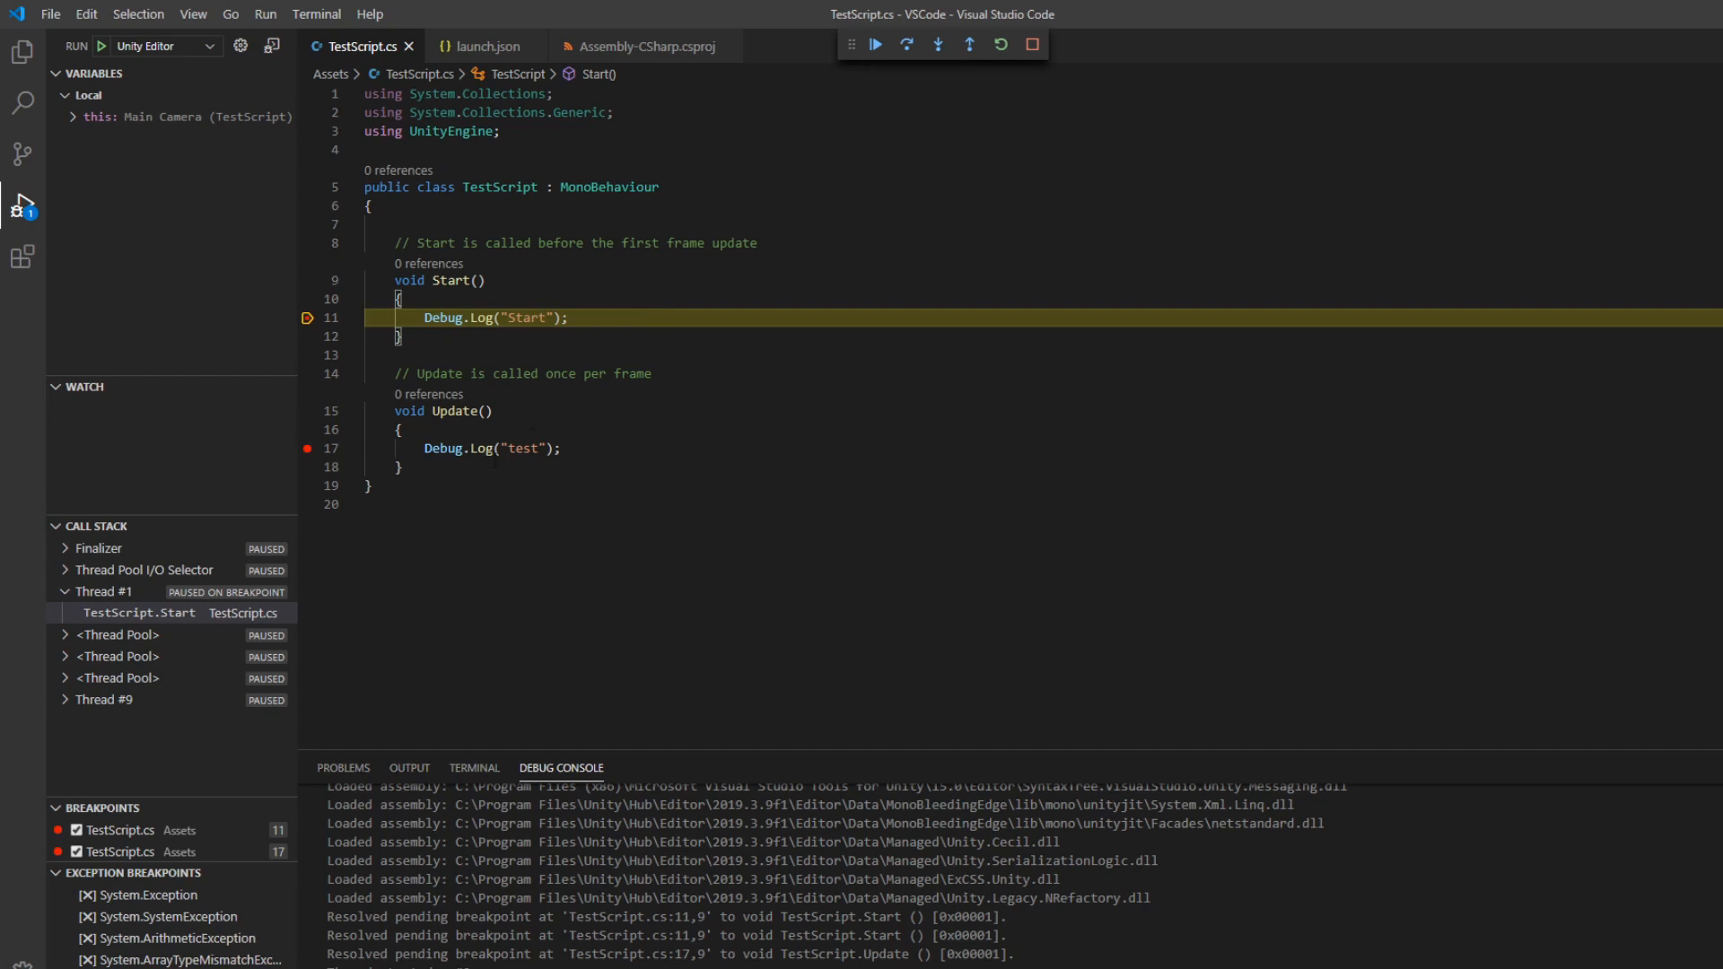
# - Continue execution from the Start breakpoint through several hits of the Update breakpoint and stop the debug session
pyautogui.click(876, 45)
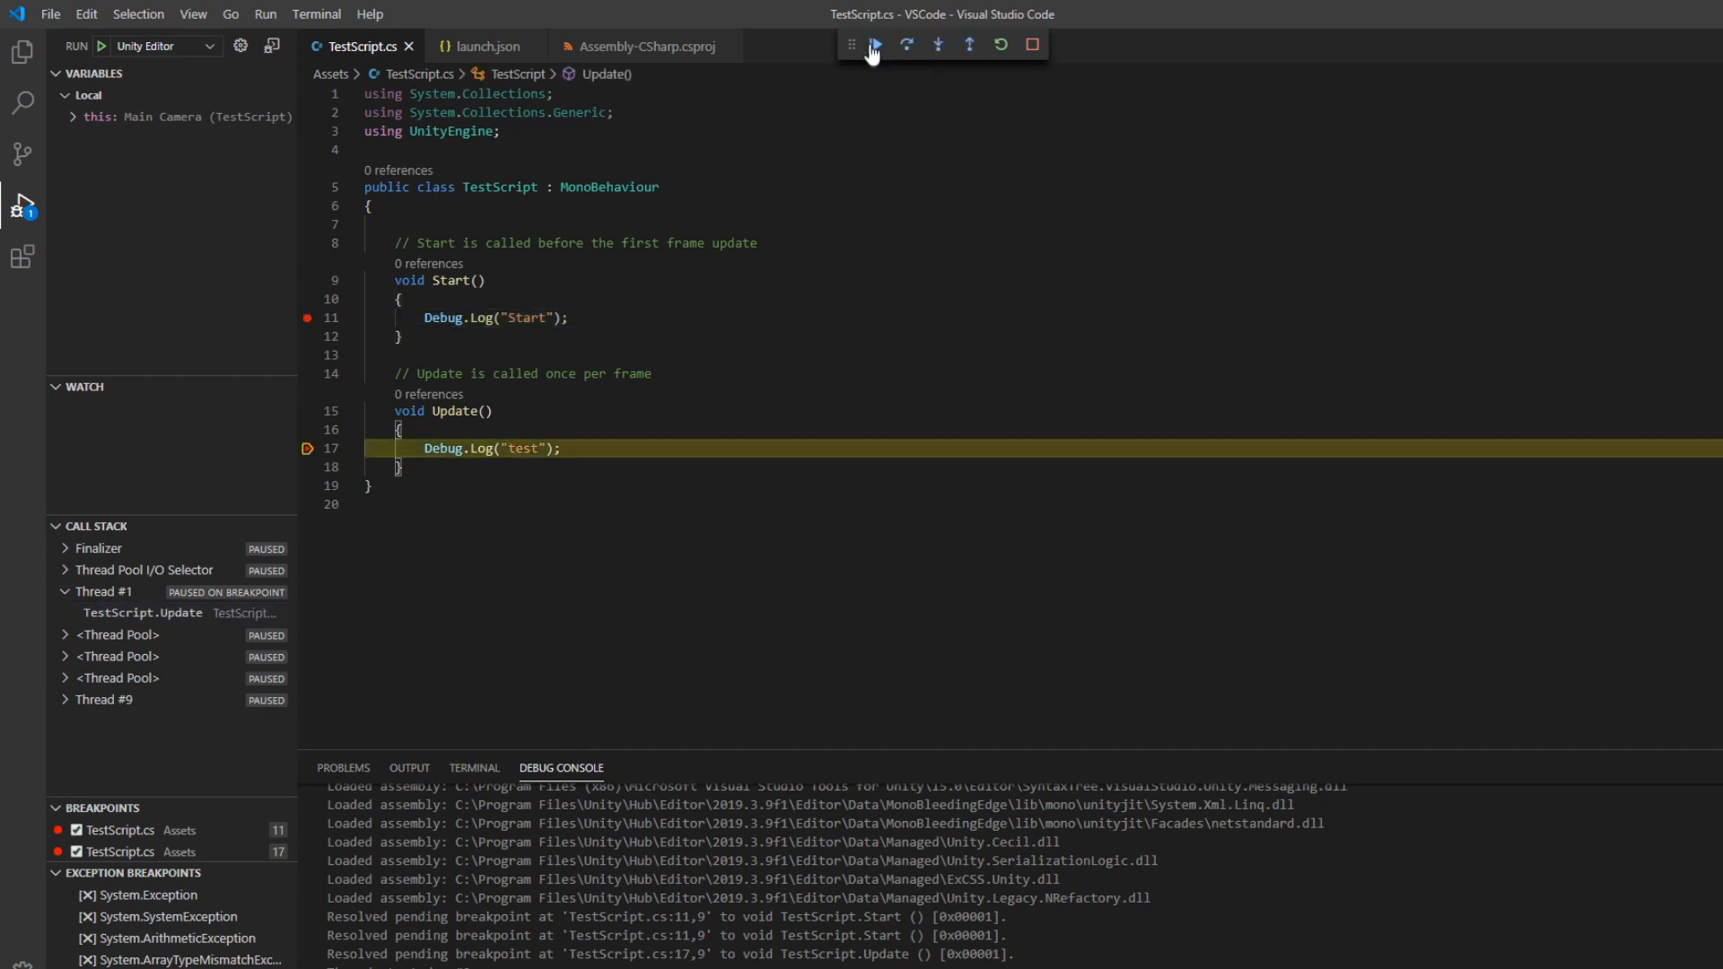
pyautogui.click(875, 46)
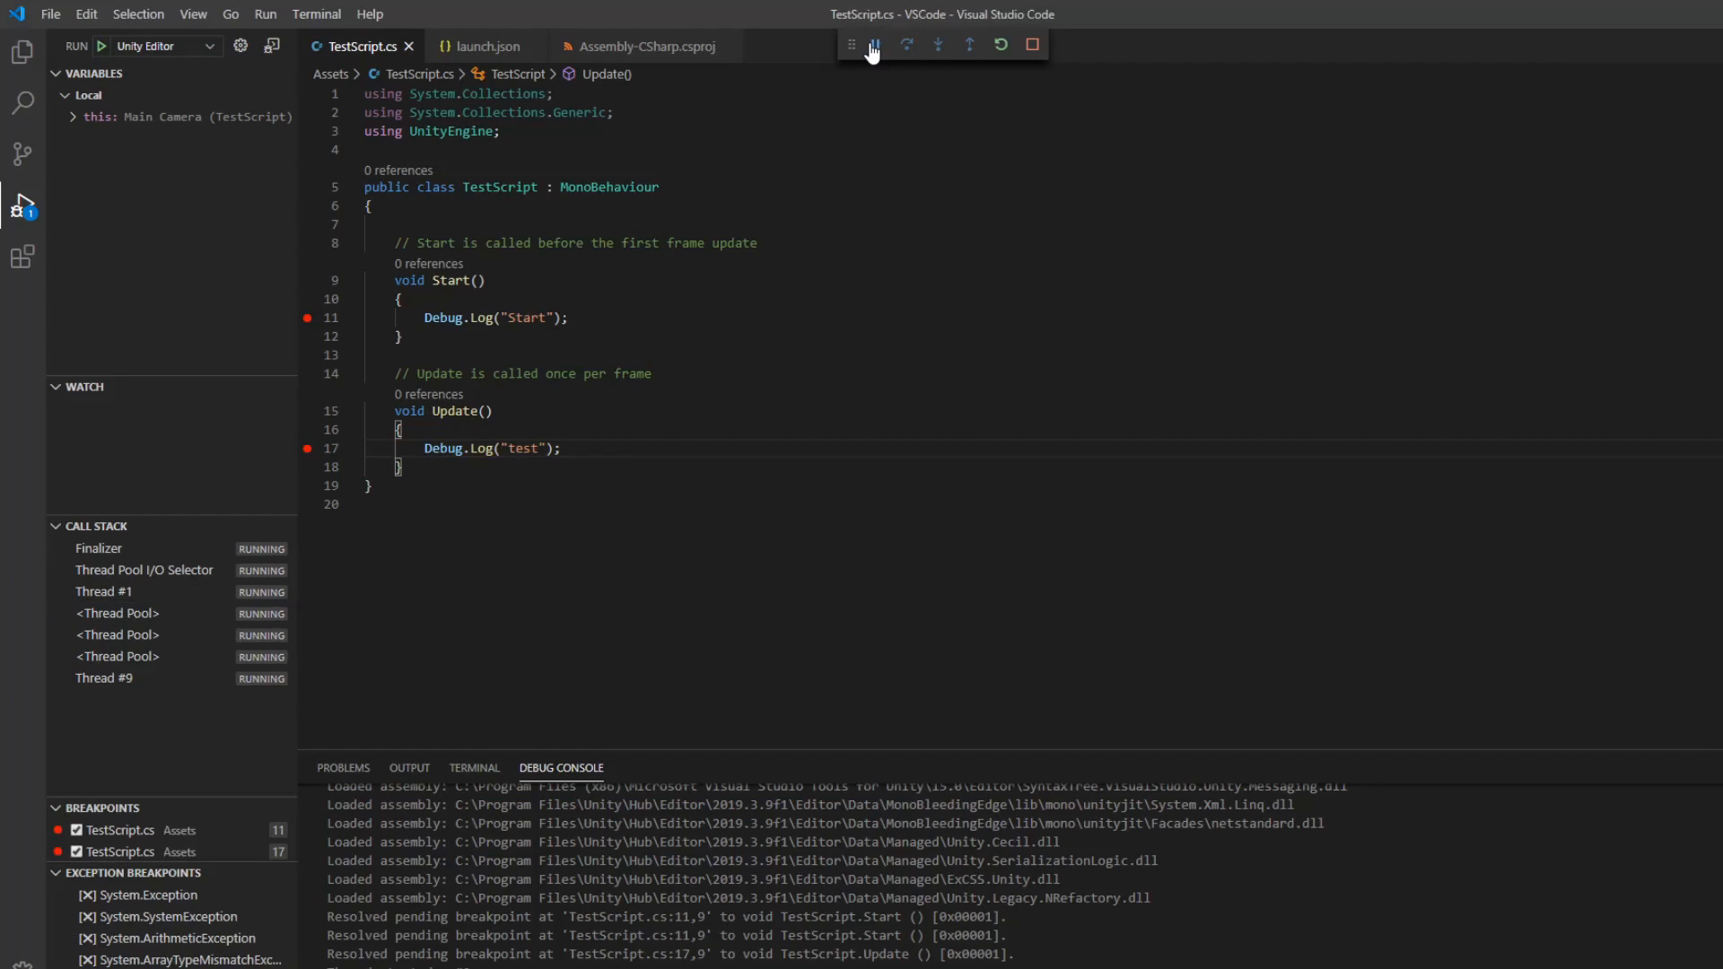
pyautogui.click(877, 48)
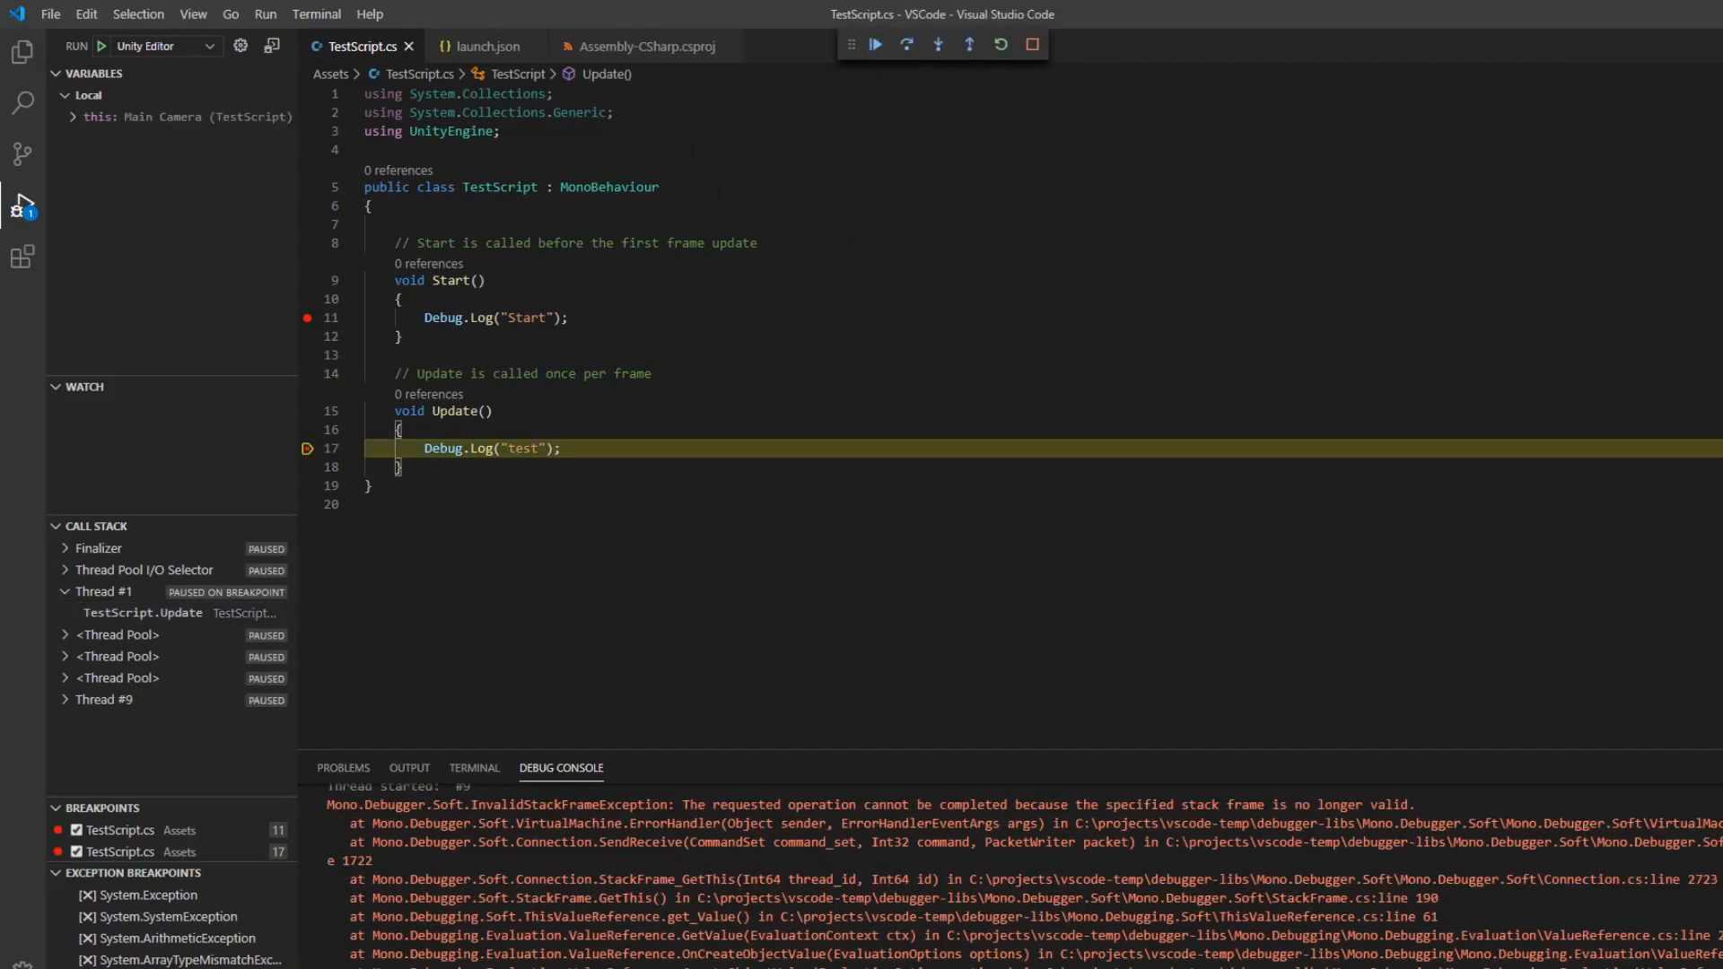
pyautogui.click(1032, 44)
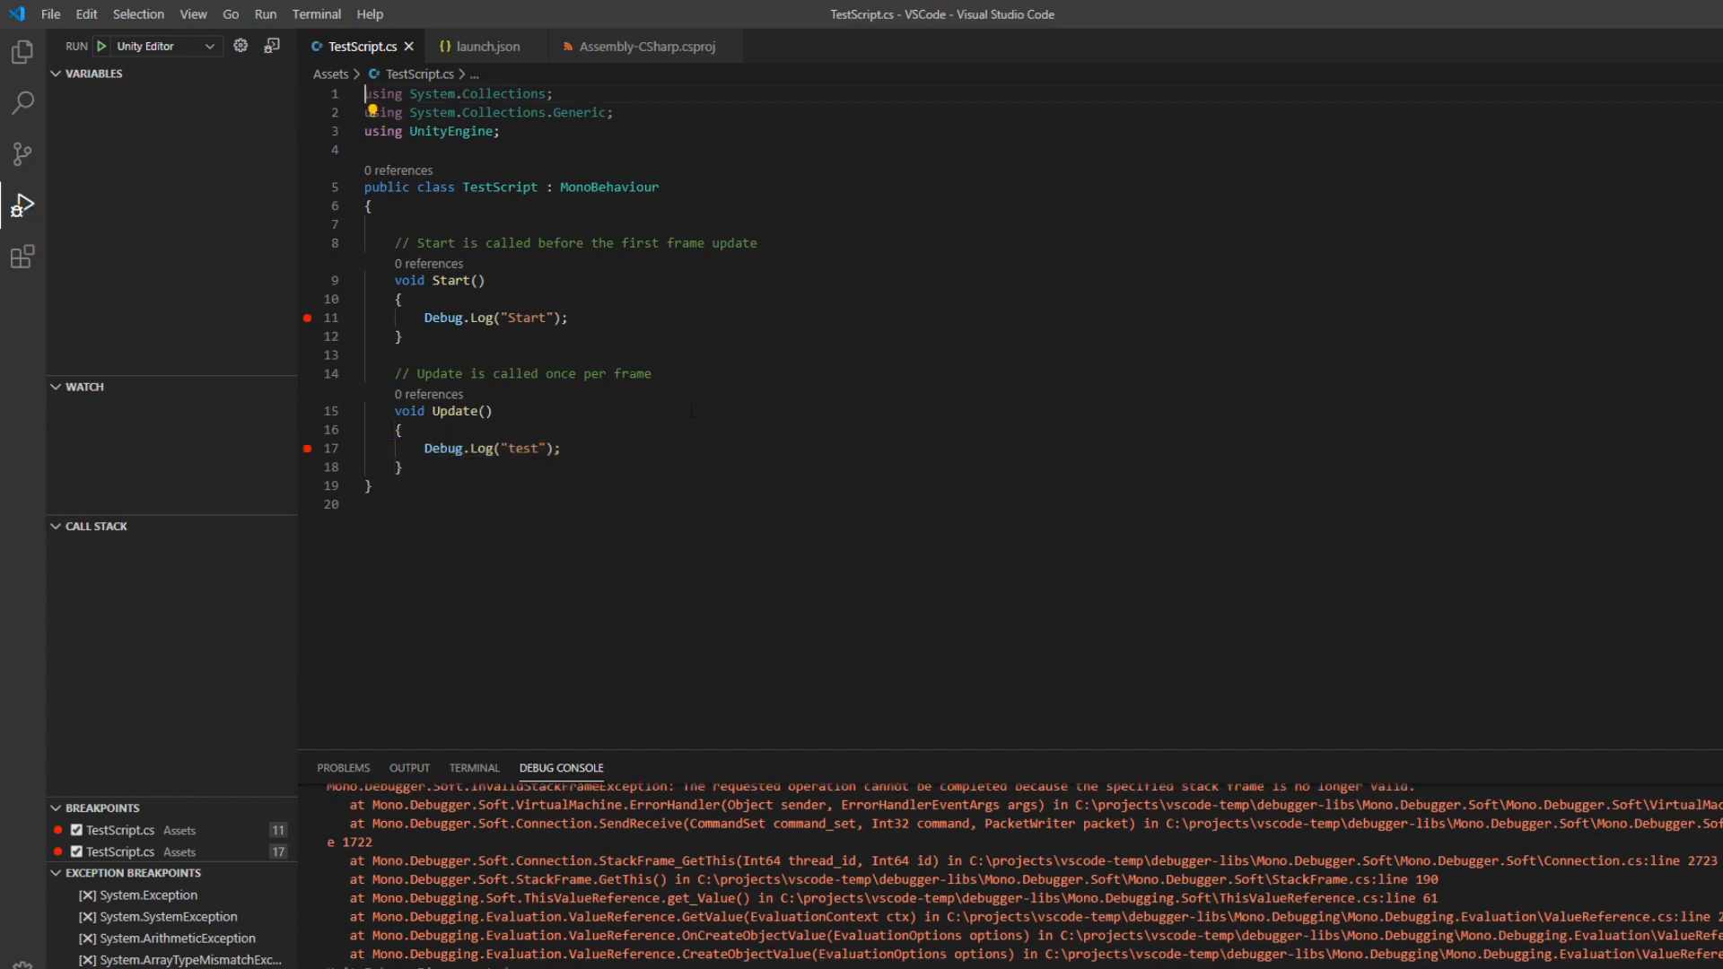
pyautogui.click(947, 363)
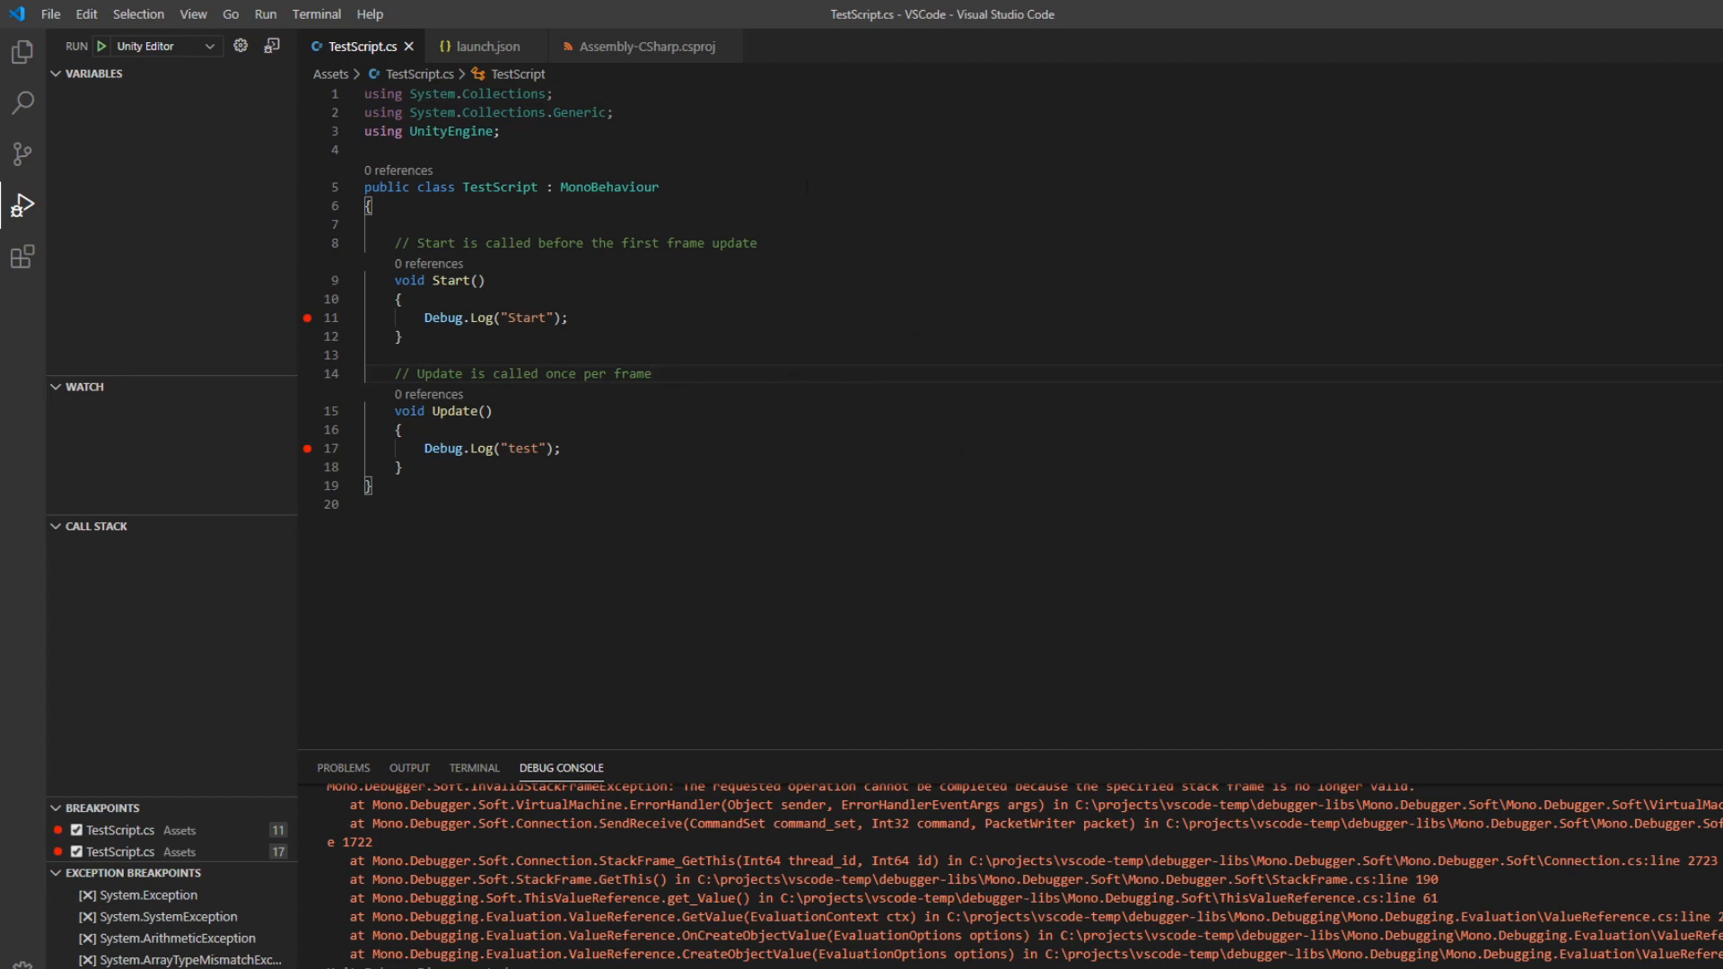
pyautogui.press('Up')
pyautogui.press('Up')
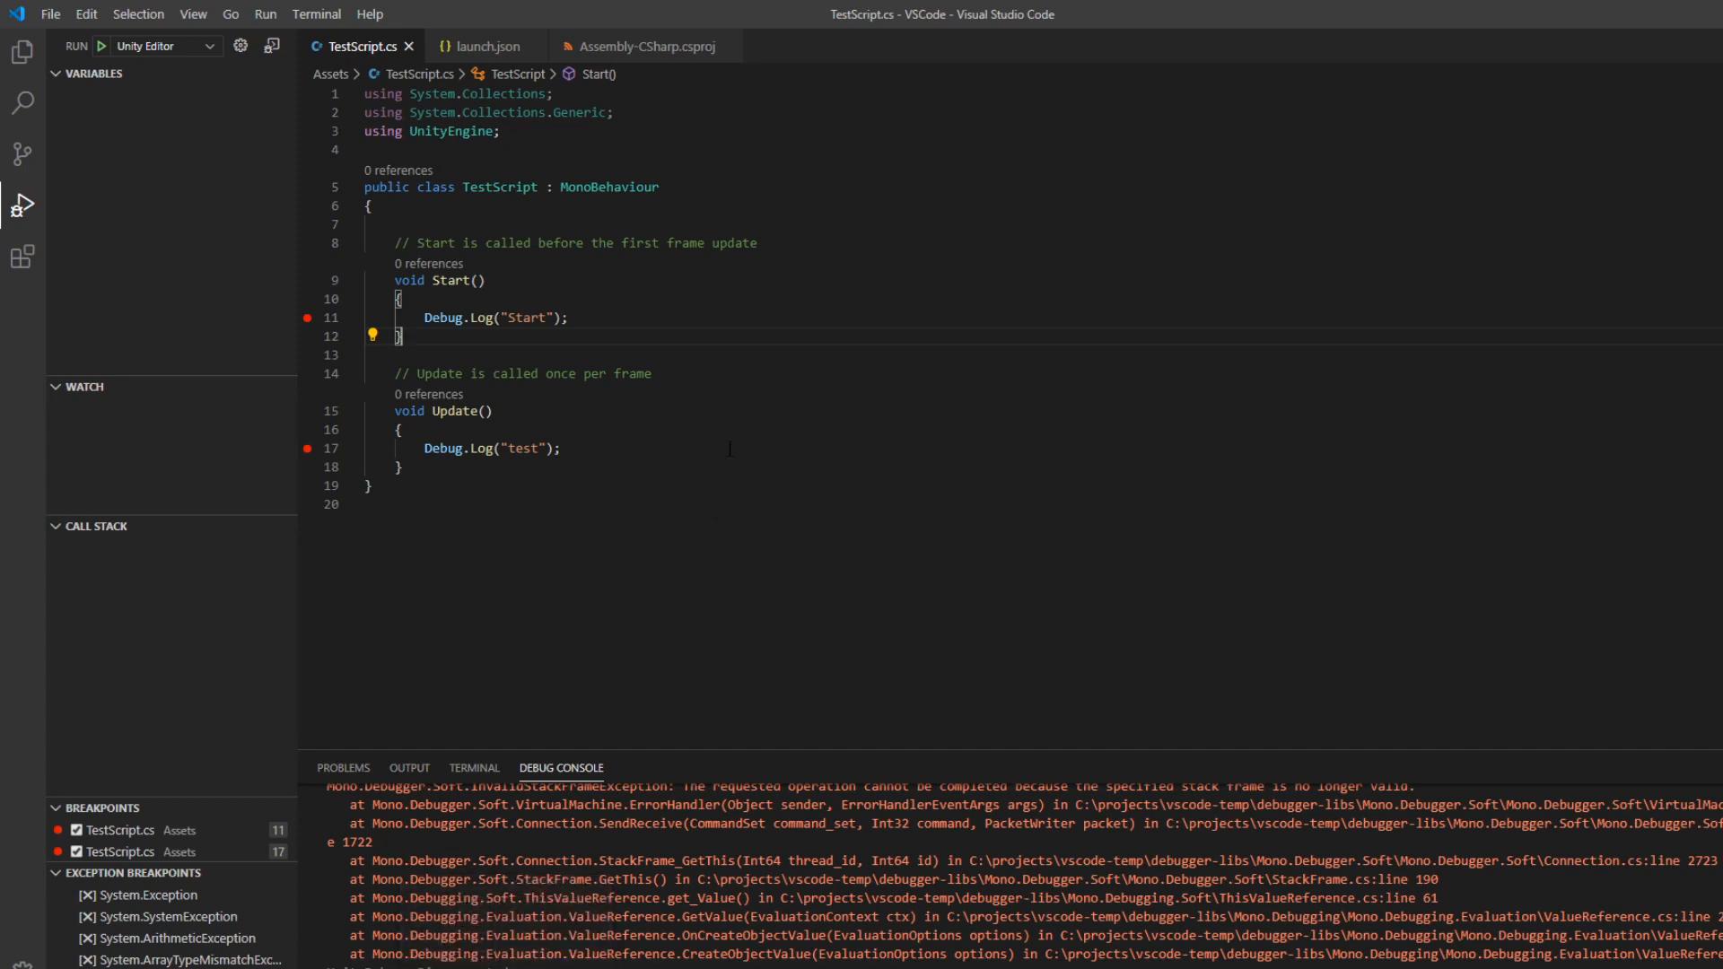
# - Switch the editor's color theme to Light (Visual Studio)
pyautogui.click(51, 13)
pyautogui.moveTo(174, 379)
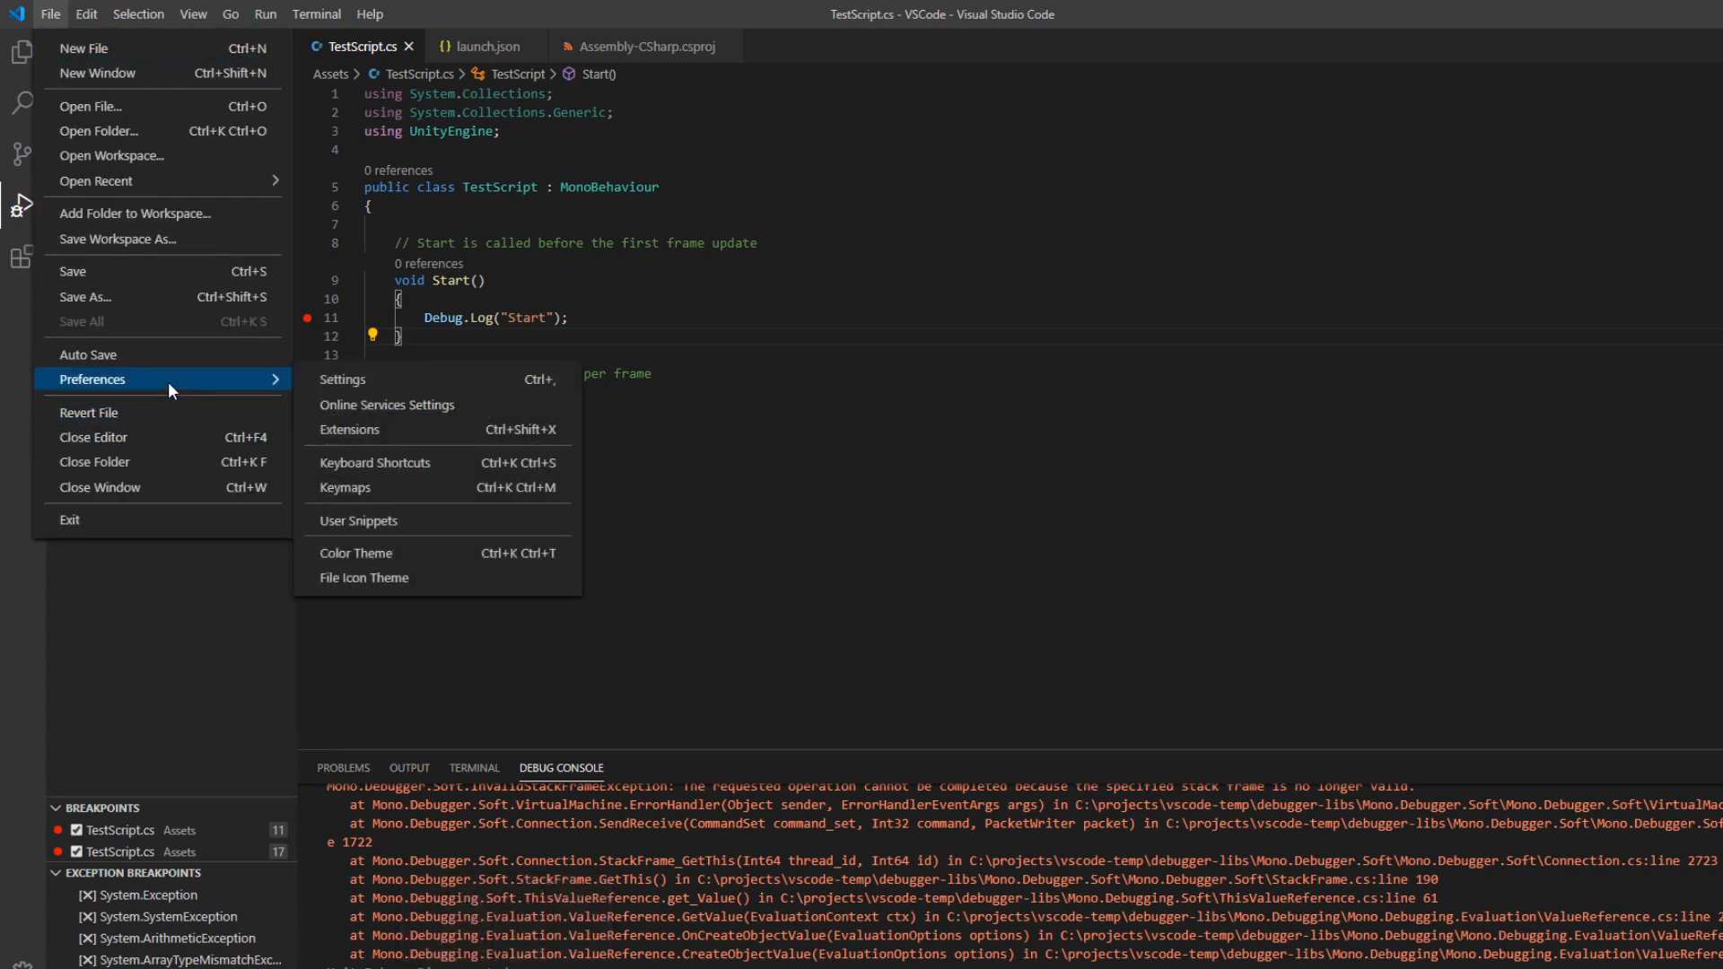
pyautogui.click(397, 553)
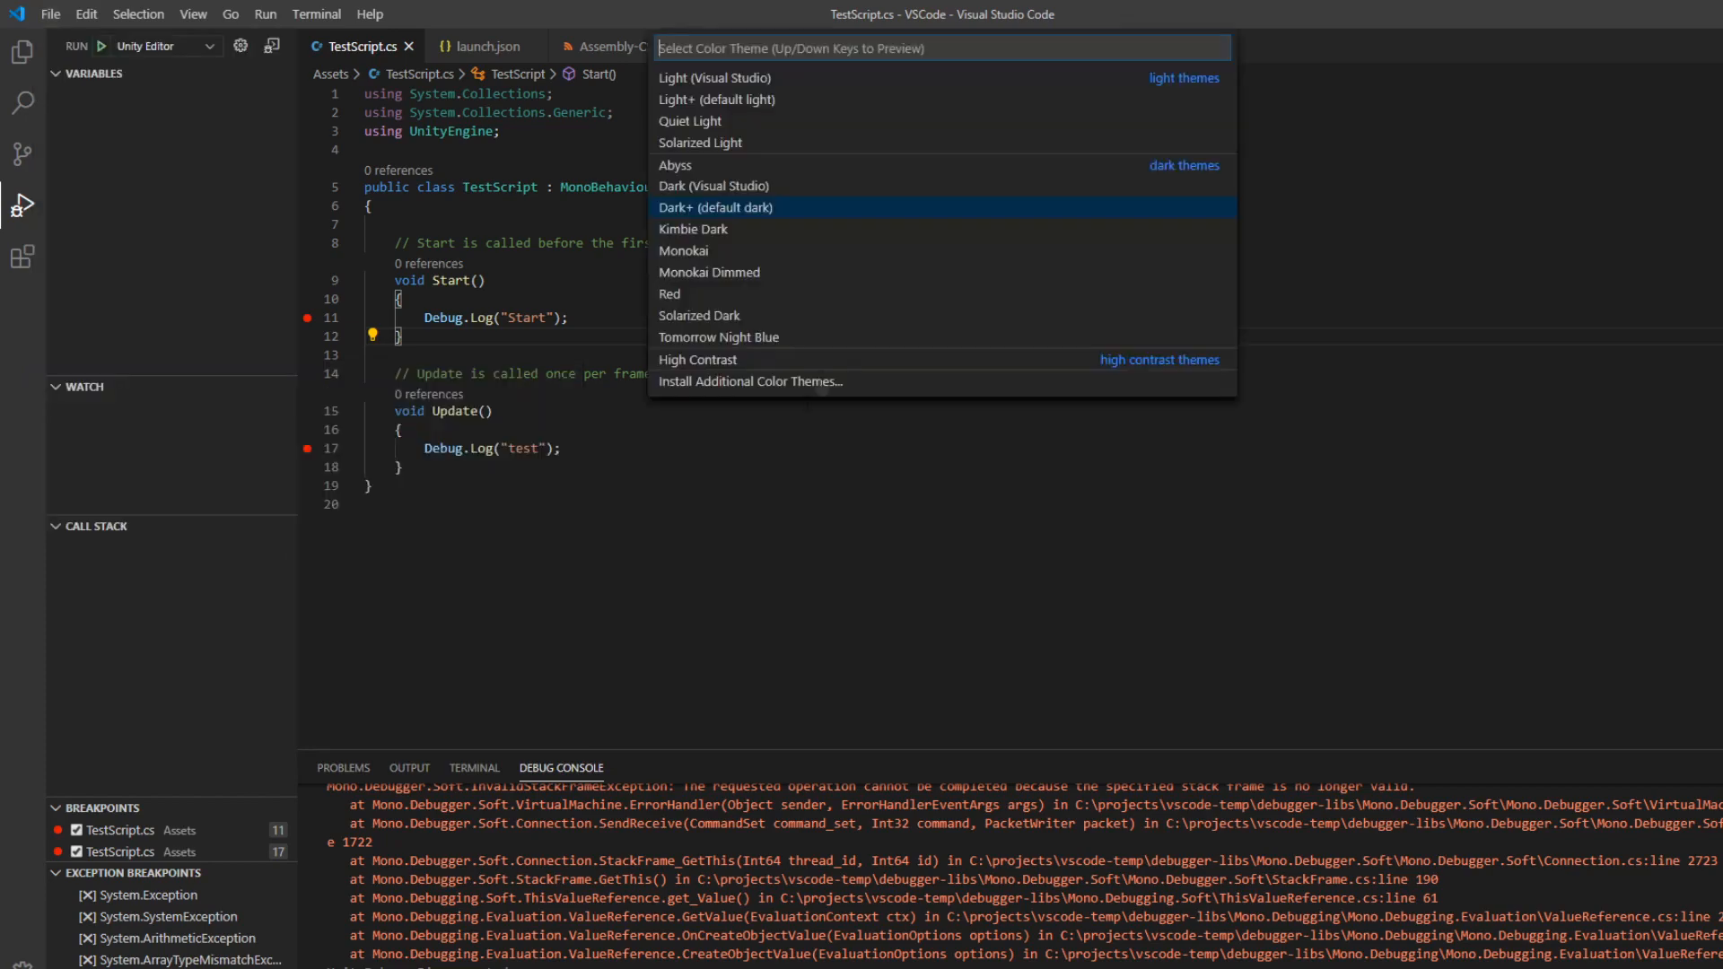
pyautogui.click(718, 98)
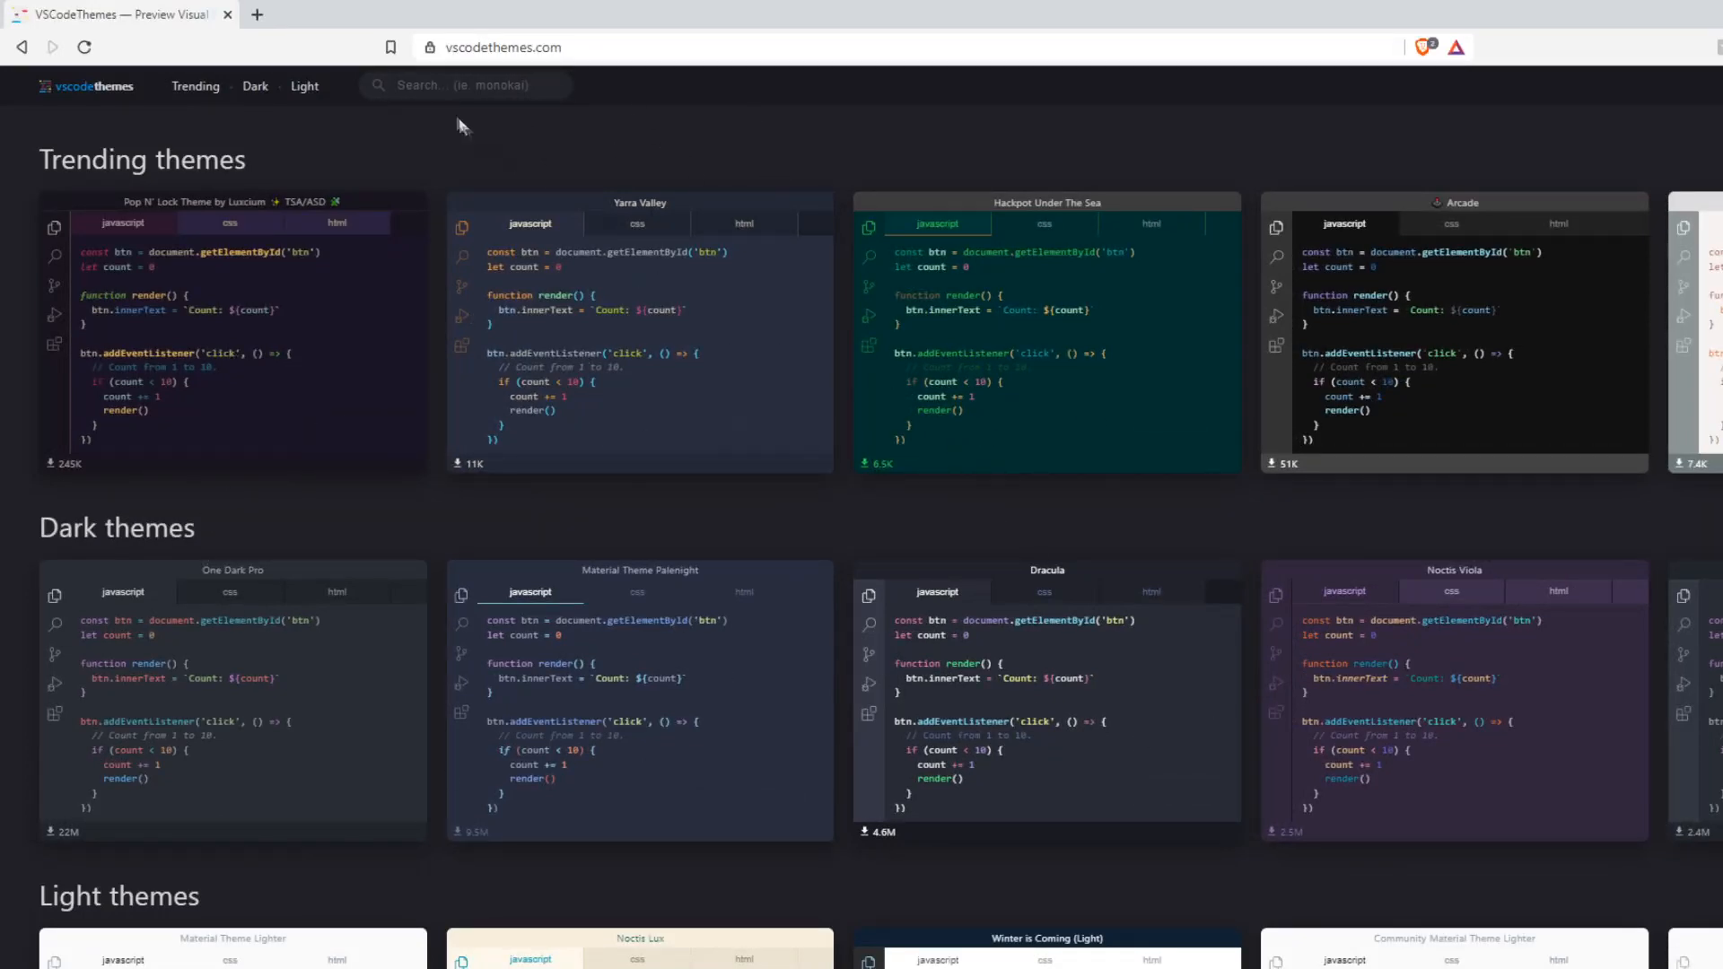
# - Search vscodethemes.com for "neon knights" and open the Neon Vommit Color Theme in Visual Studio Code
pyautogui.click(449, 87)
pyautogui.write('neon knights')
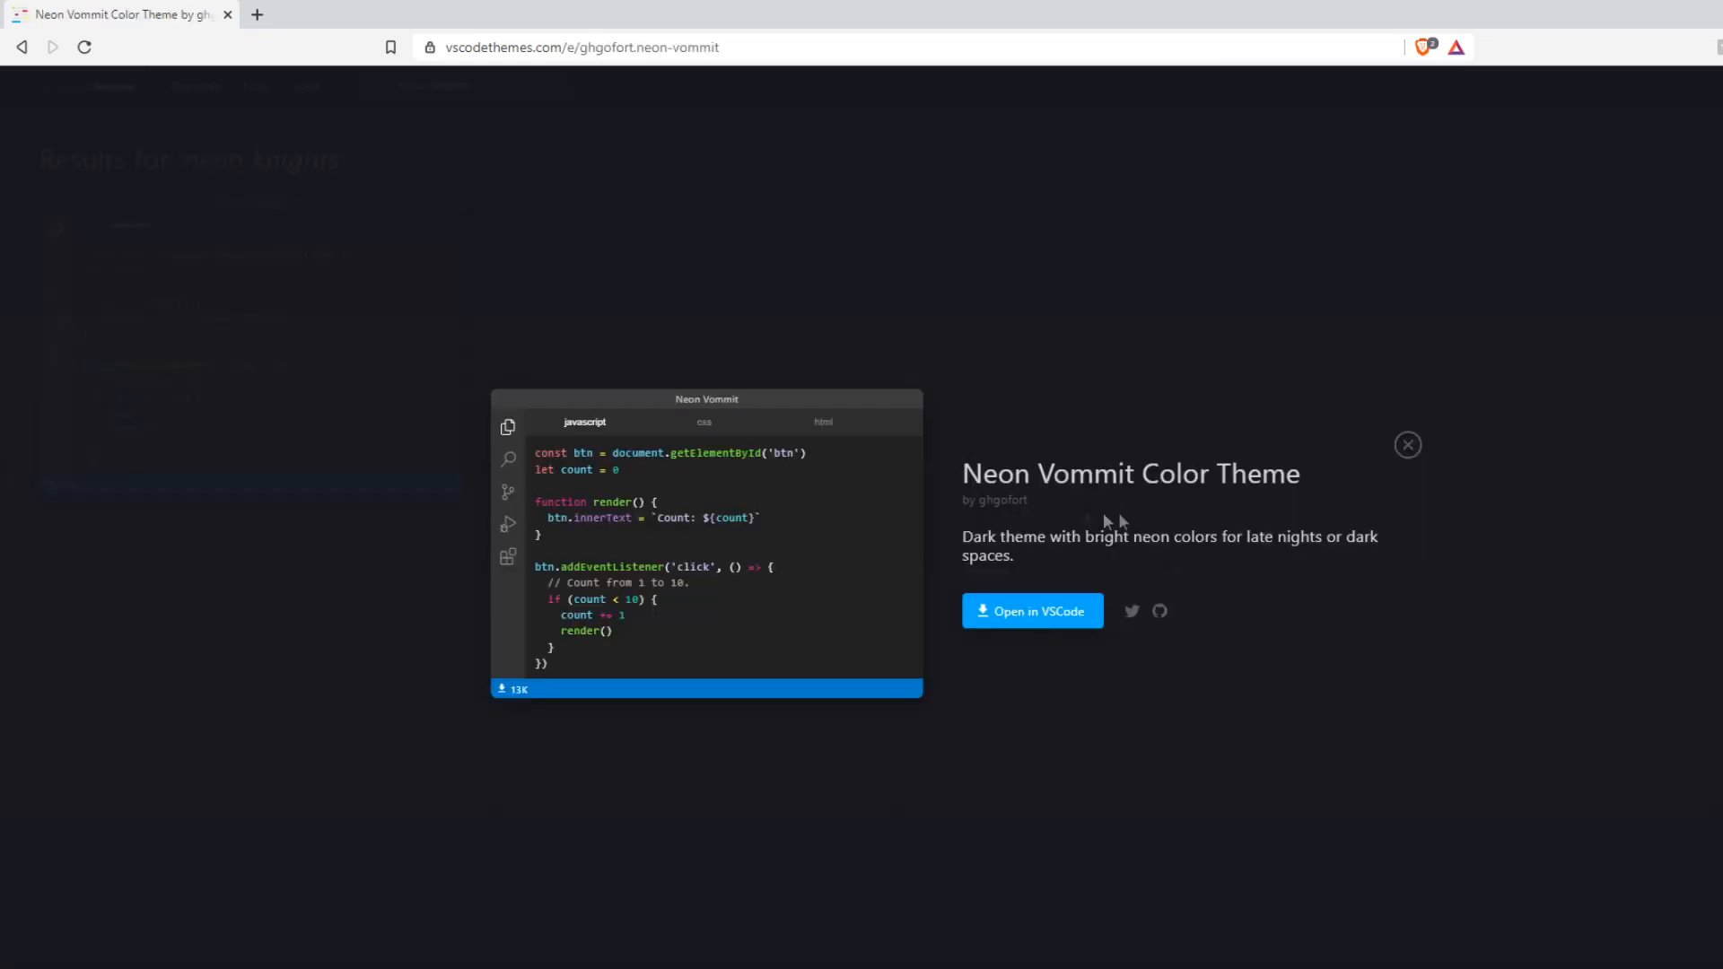
pyautogui.click(1038, 612)
pyautogui.click(1001, 183)
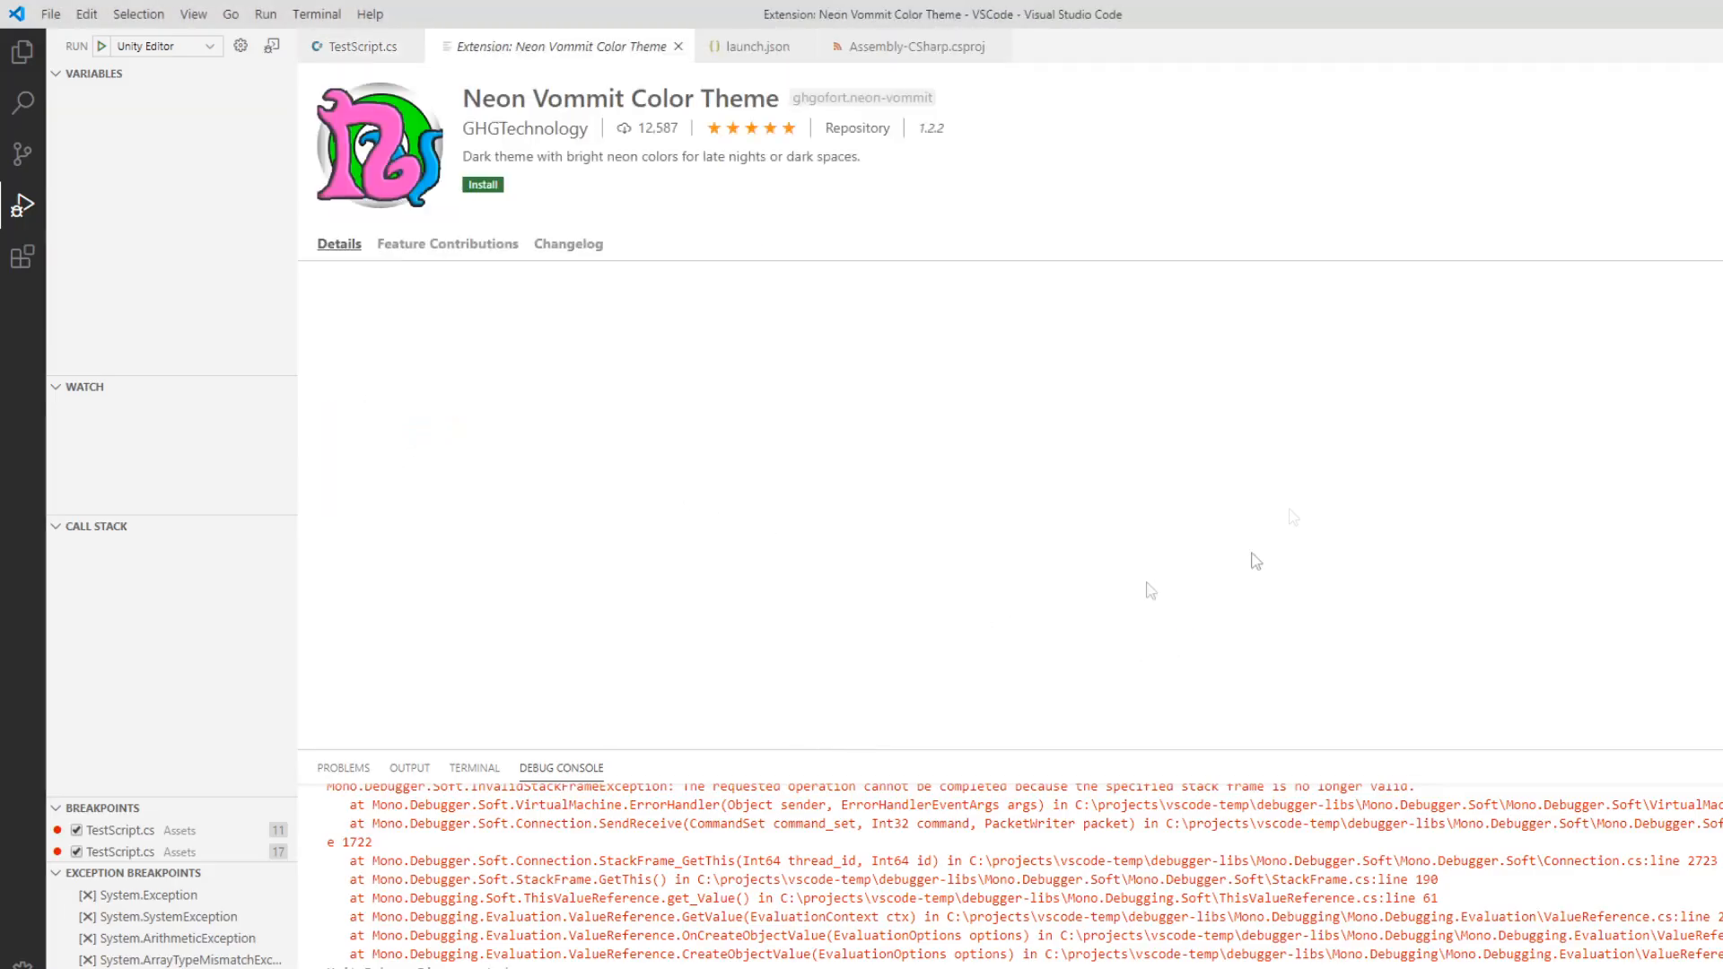
# - Install the Neon Vommit Color Theme, apply it as the color theme, and show TestScript.cs with it
pyautogui.click(484, 192)
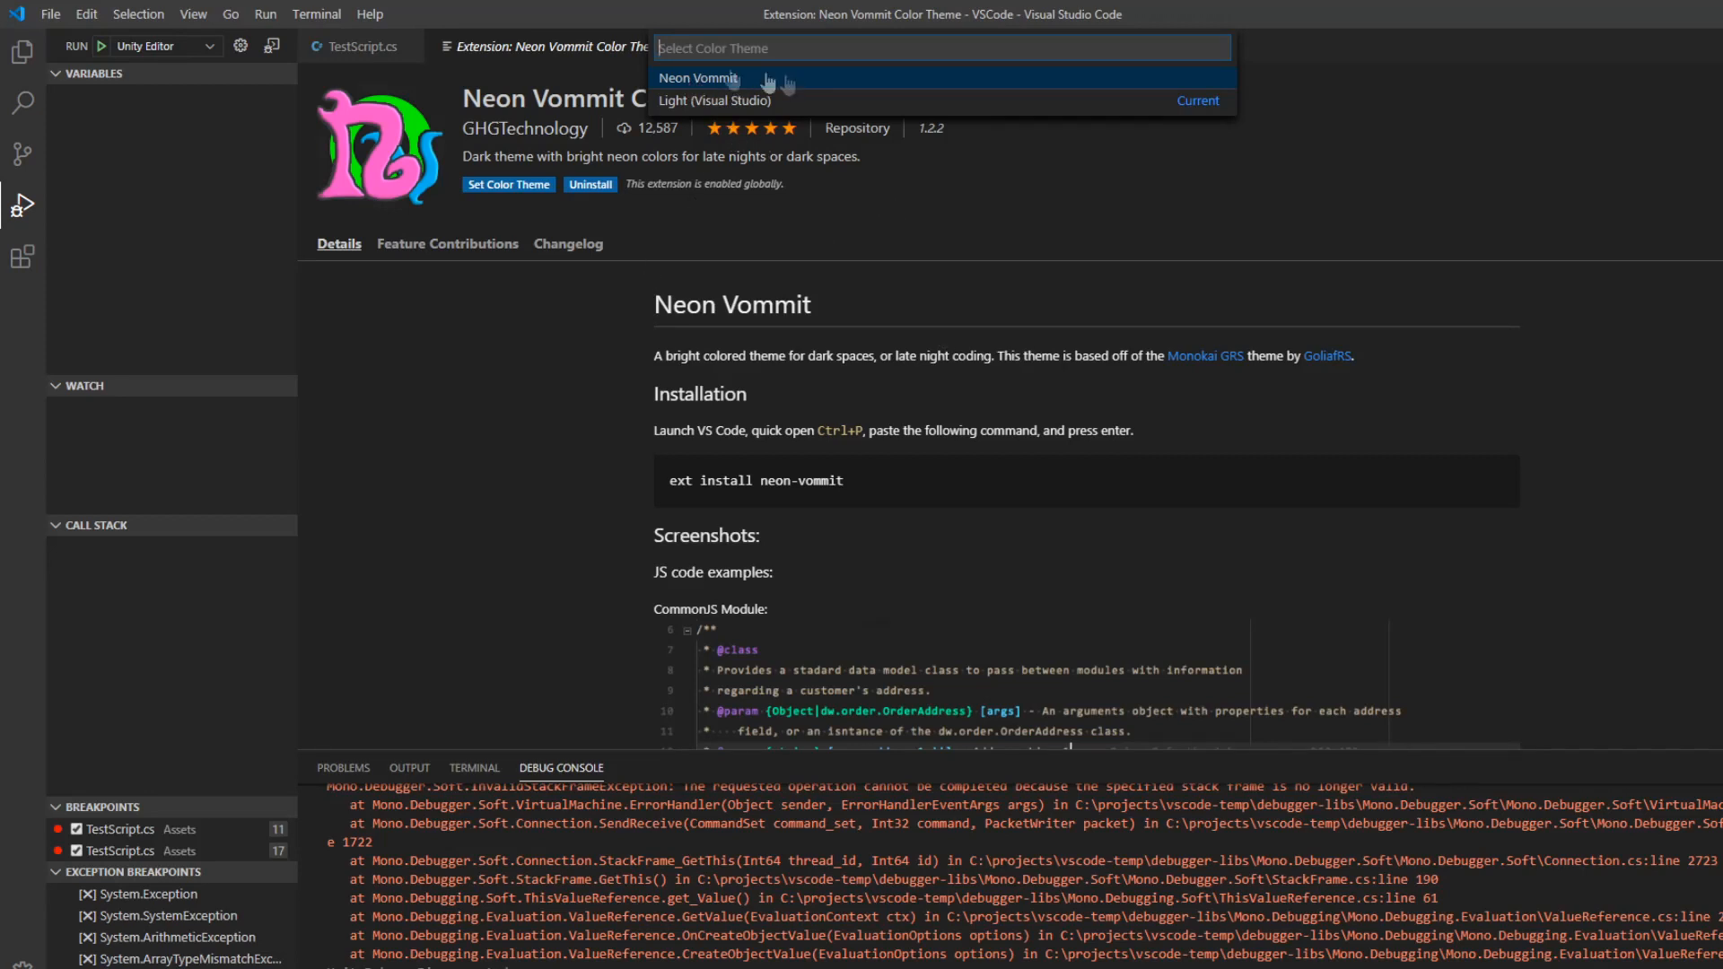
pyautogui.click(712, 81)
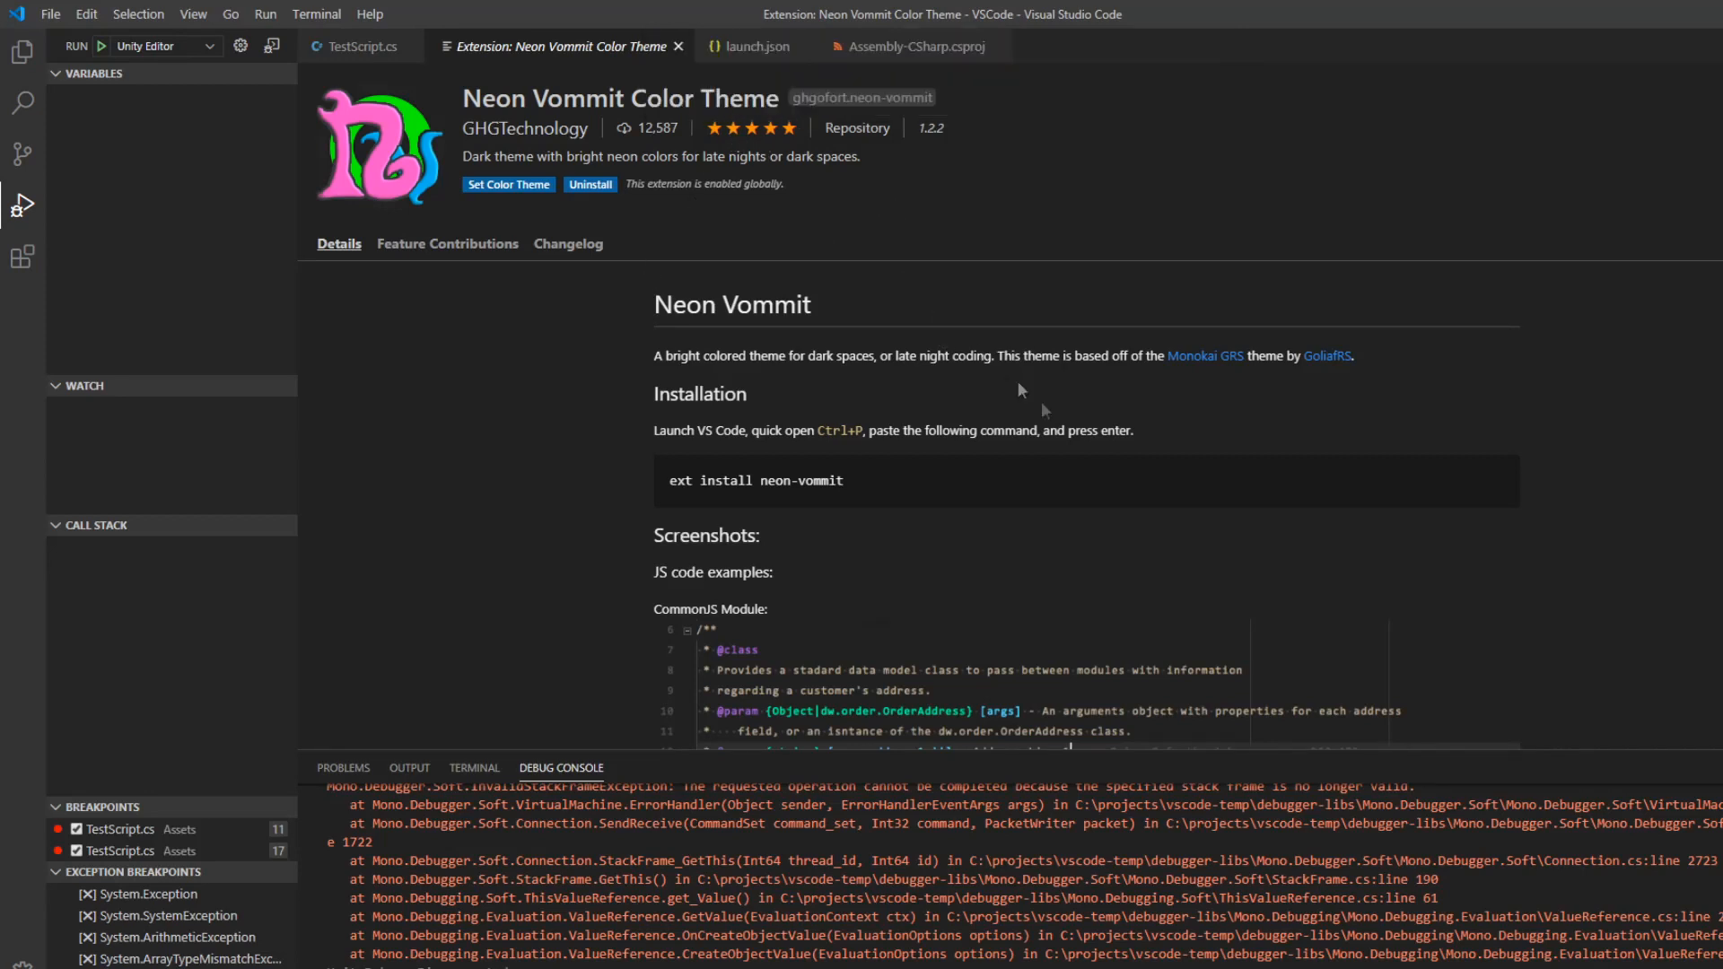
pyautogui.click(22, 53)
pyautogui.click(126, 95)
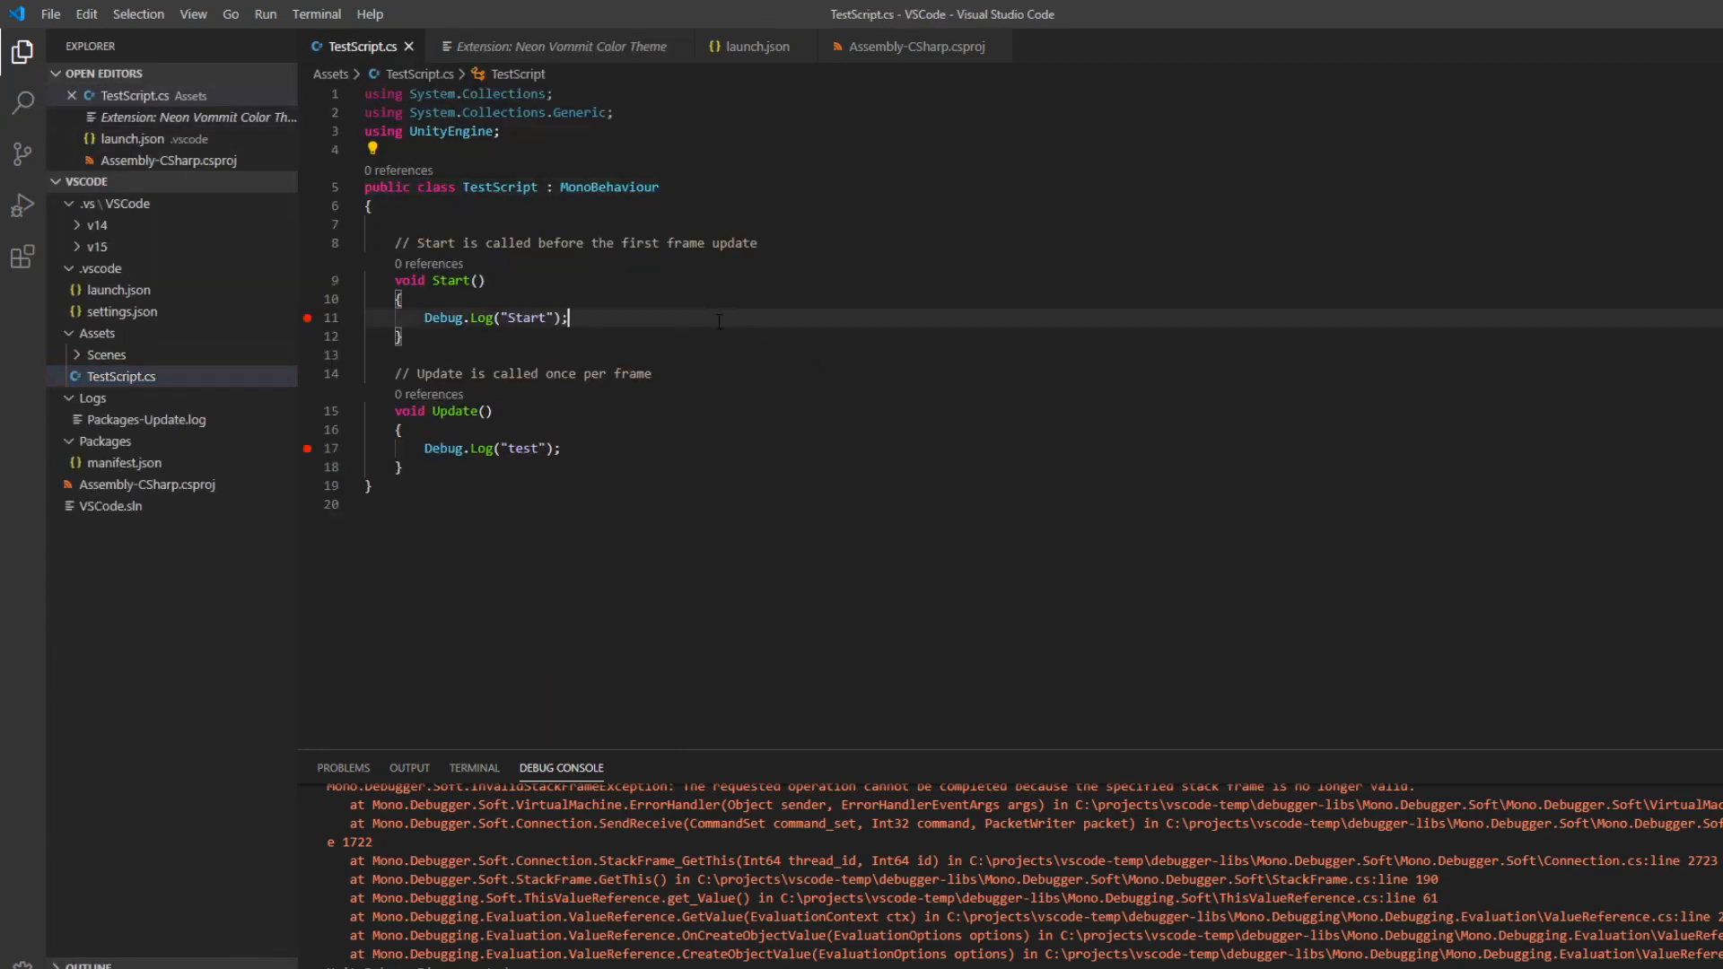